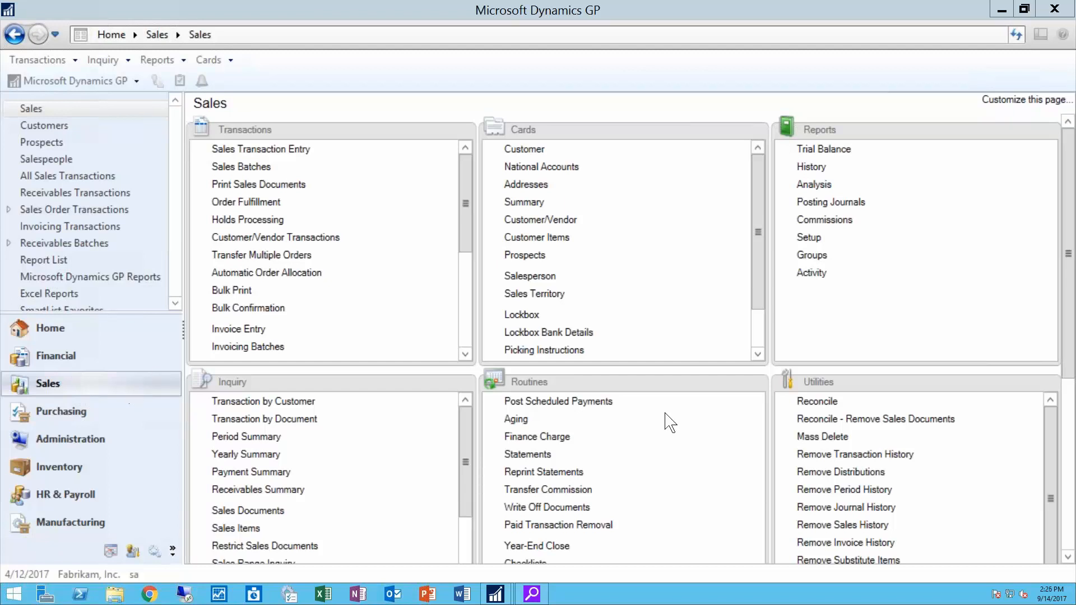
Open the Write Off Documents routine and set the writeoff limit to $10.00 and the cut-off date to 4/30/2017.
{"action": "left_click", "coordinate": [540, 511]}
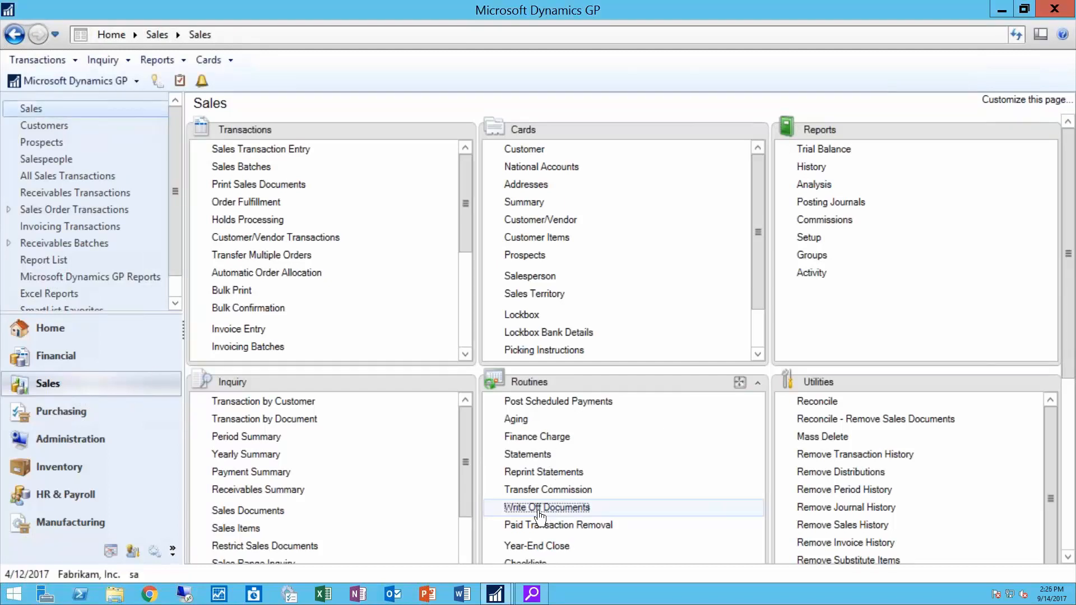
{"action": "left_click_drag", "start_coordinate": [555, 99], "coordinate": [374, 91]}
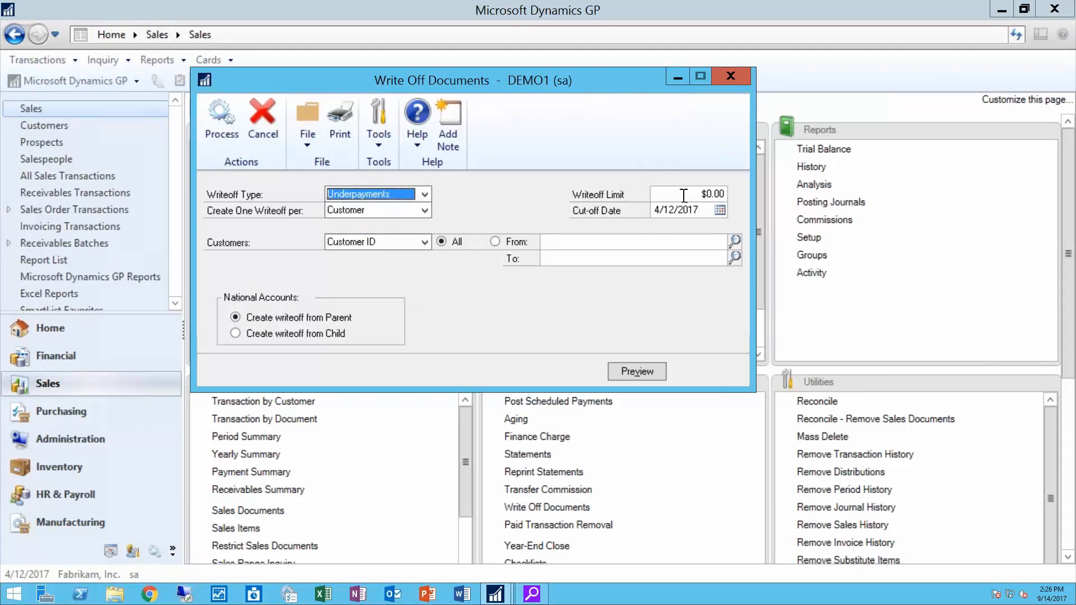
{"action": "left_click", "coordinate": [705, 194]}
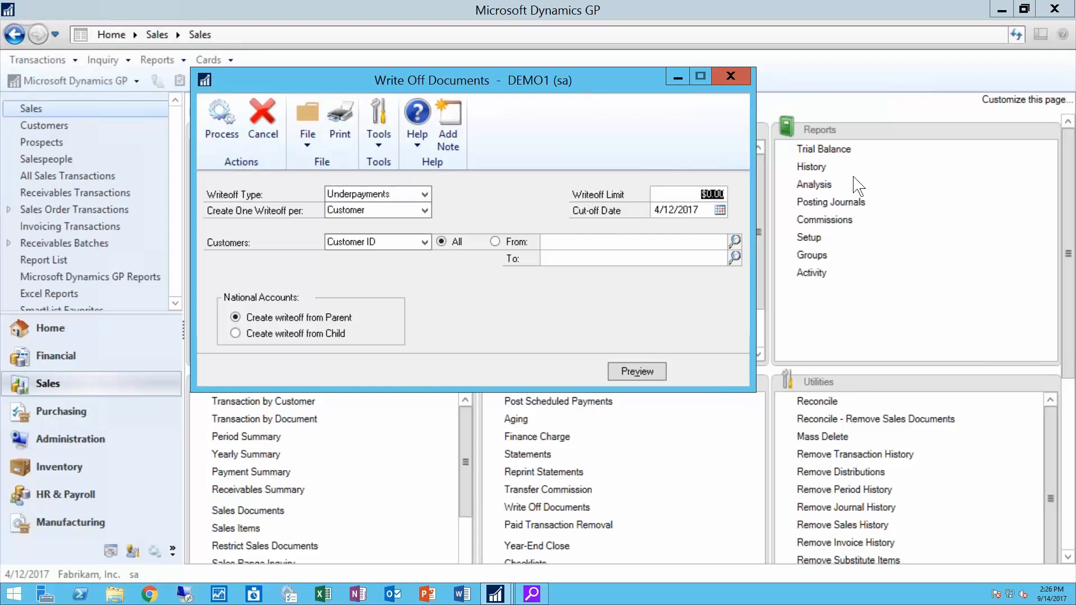
{"action": "left_click", "coordinate": [697, 195]}
{"action": "left_click_drag", "start_coordinate": [700, 194], "coordinate": [738, 195]}
{"action": "type", "text": "0.10"}
{"action": "left_click", "coordinate": [721, 211]}
{"action": "left_click", "coordinate": [675, 331]}
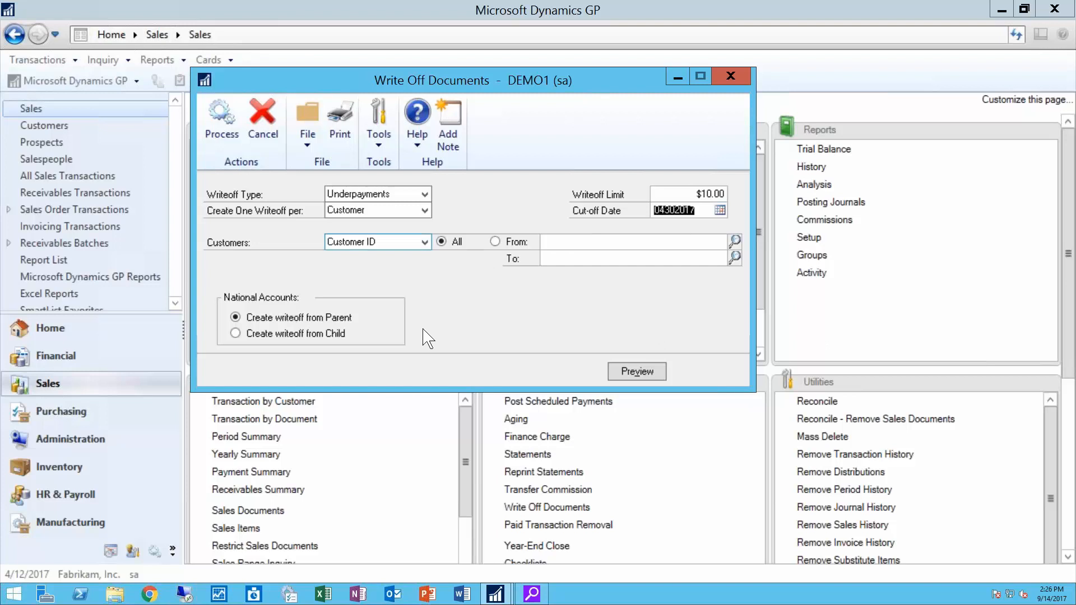
Preview the customer underpayment writeoffs, accept all marked customers and process the writeoffs.
{"action": "left_click", "coordinate": [639, 372]}
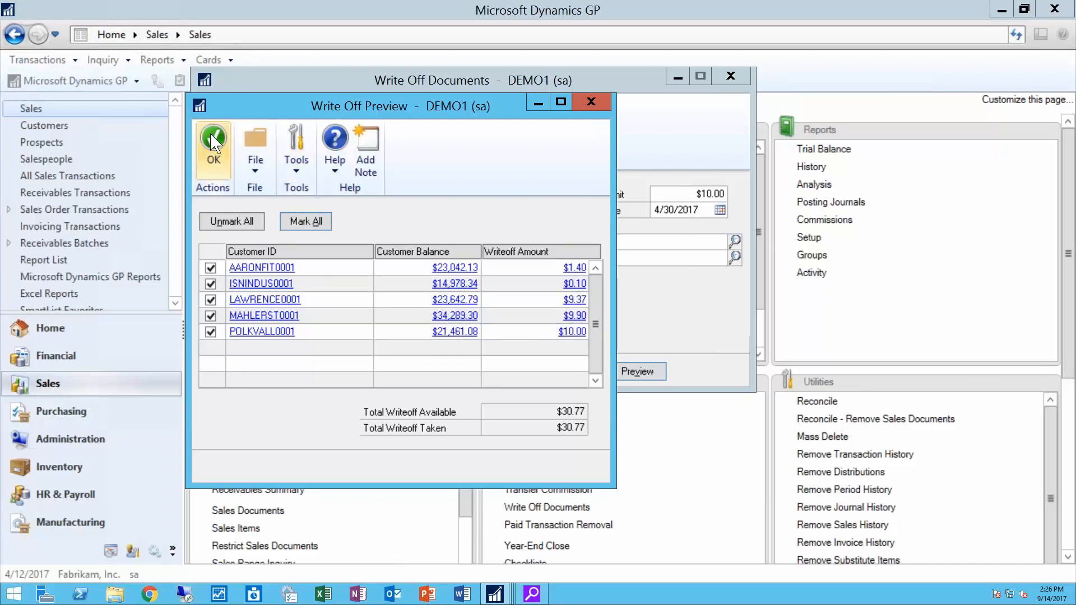
{"action": "left_click", "coordinate": [219, 150]}
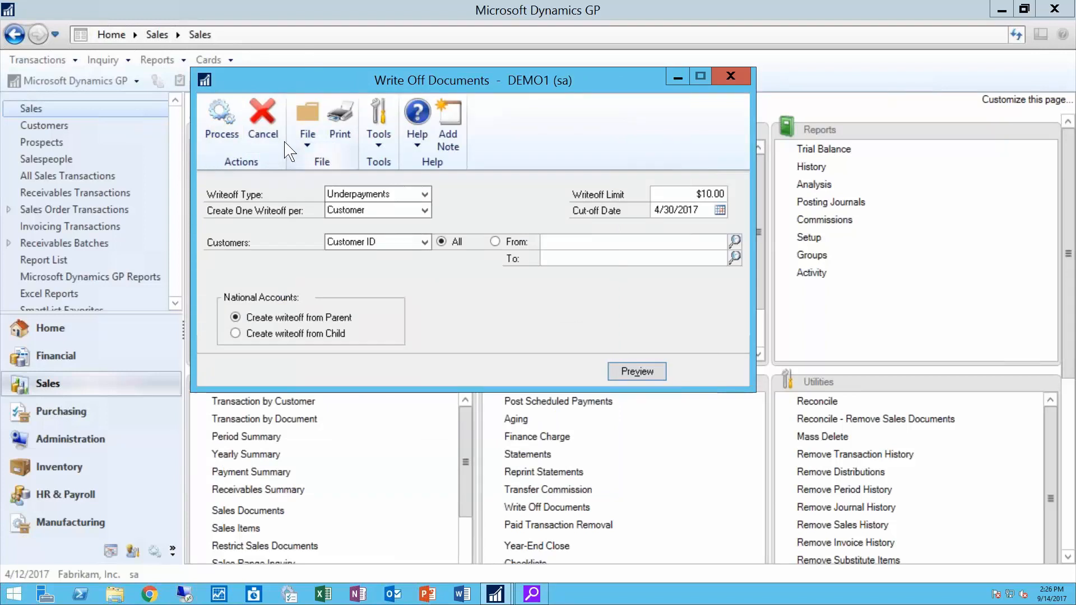
{"action": "left_click", "coordinate": [222, 123]}
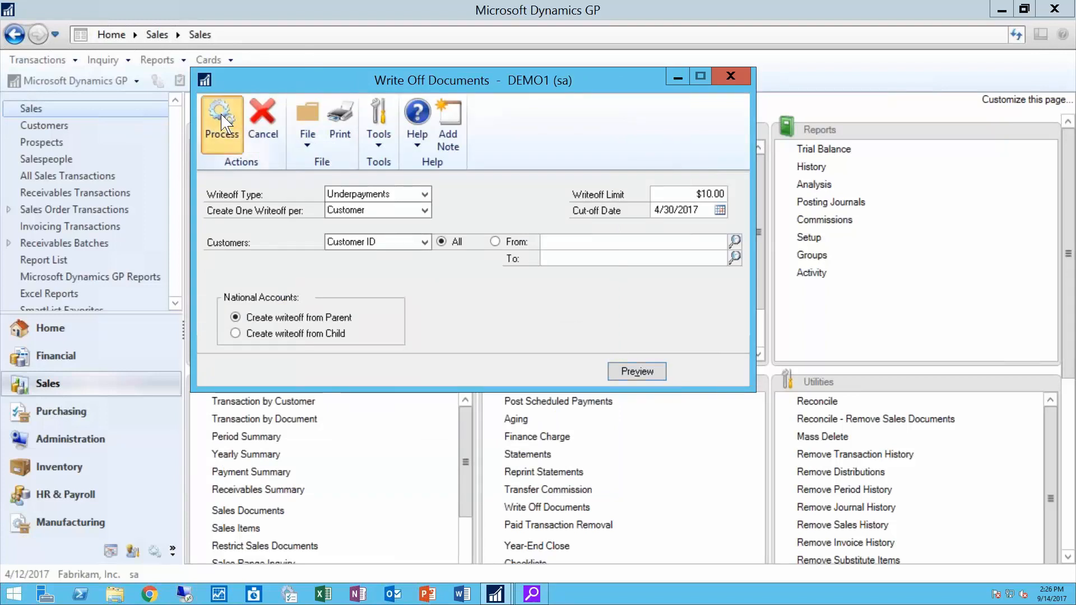
Send the Discounts/Writeoffs Journal, Apply Detail GL Register and Apply Summary GL Register to the screen only.
{"action": "left_click", "coordinate": [592, 435]}
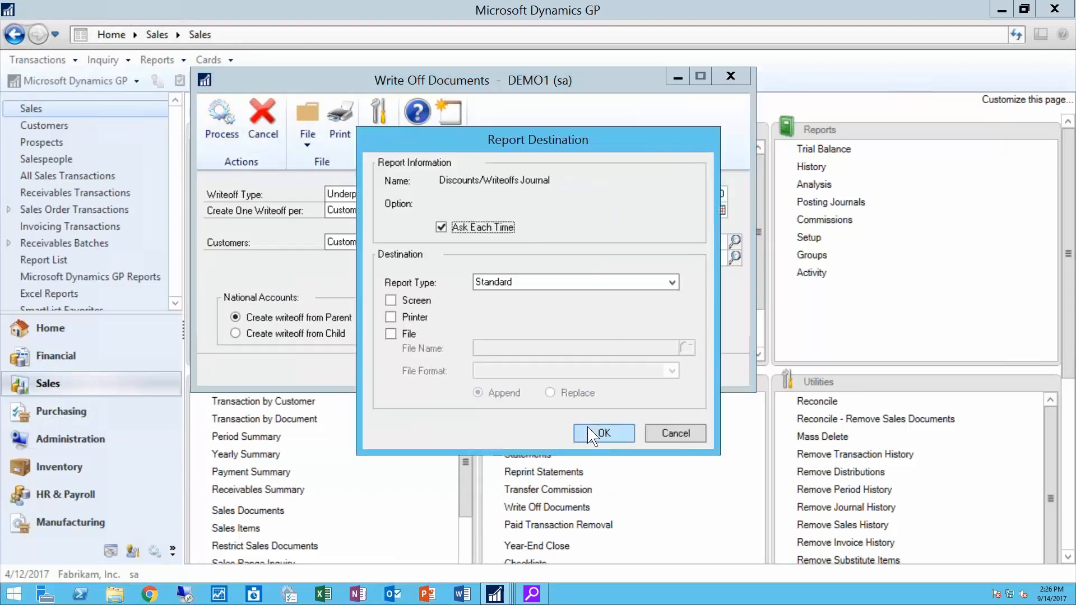
{"action": "left_click", "coordinate": [390, 301]}
{"action": "left_click", "coordinate": [618, 440]}
{"action": "left_click", "coordinate": [414, 310]}
{"action": "left_click", "coordinate": [419, 296]}
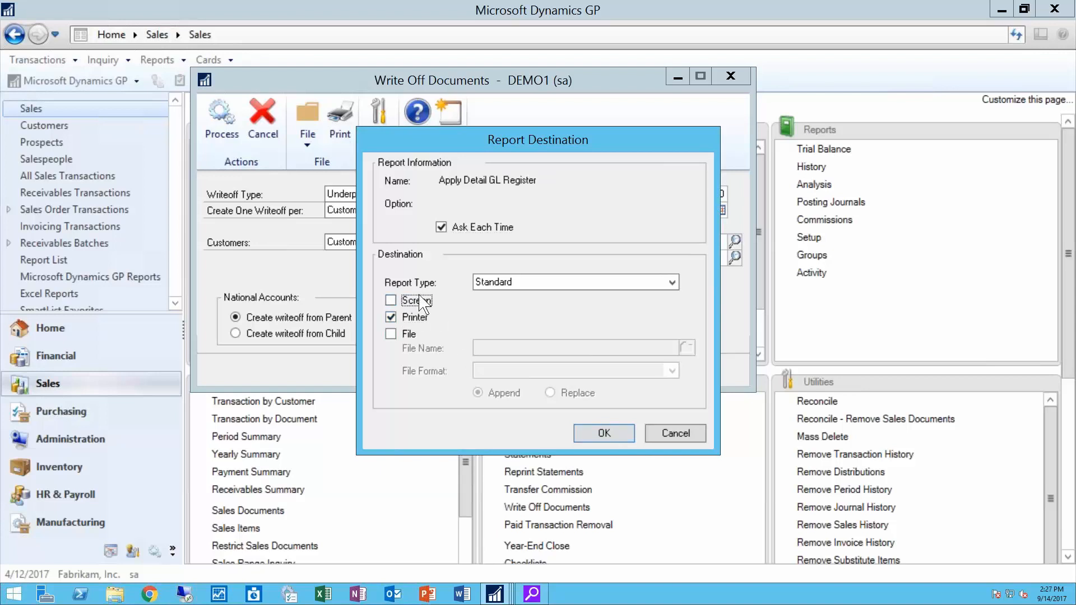
{"action": "left_click", "coordinate": [408, 320]}
{"action": "left_click", "coordinate": [587, 433]}
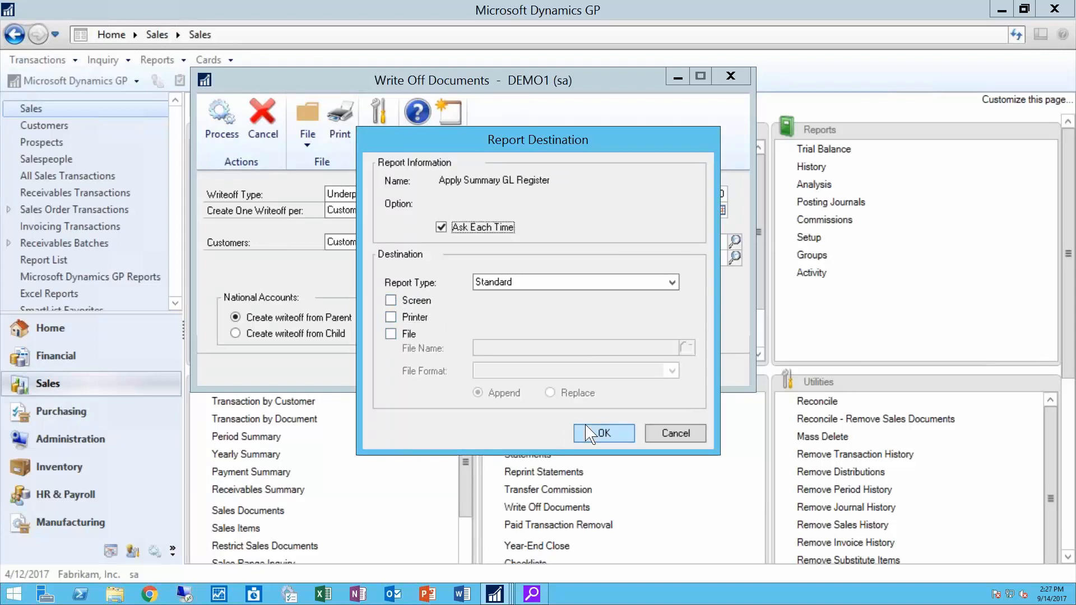
{"action": "left_click", "coordinate": [391, 300]}
{"action": "left_click", "coordinate": [600, 432]}
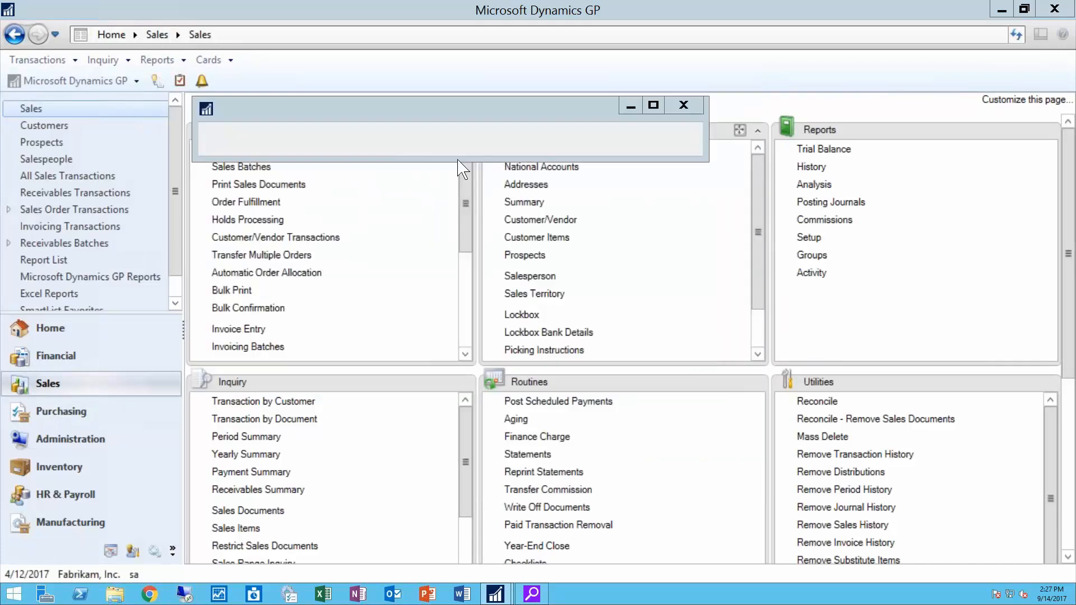
Maximize the Analytical Accounting Posting Journal, review its writeoff distributions and close the report.
{"action": "left_click", "coordinate": [661, 103]}
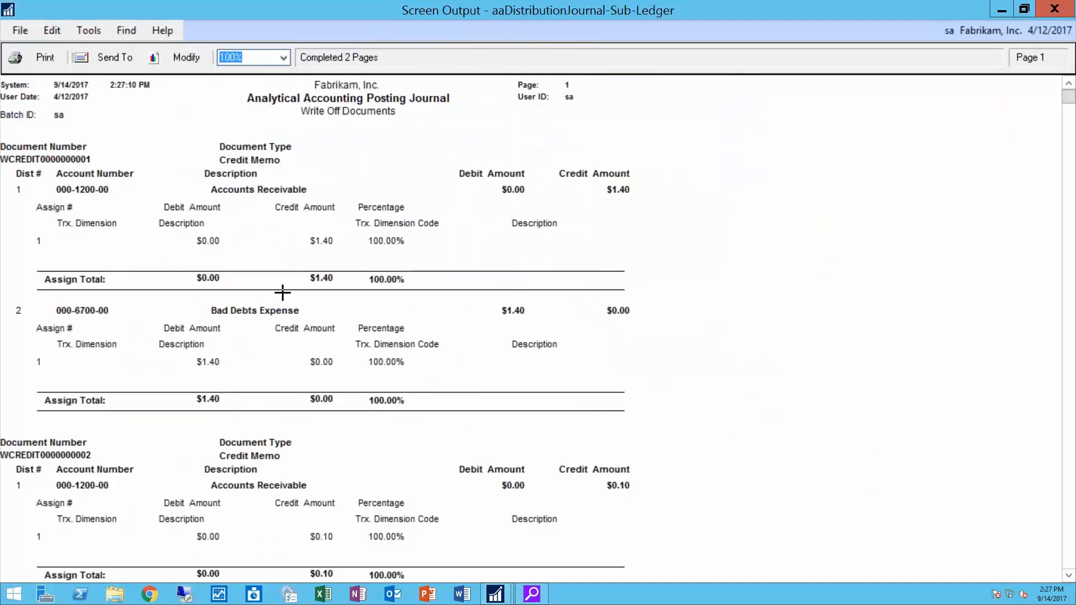
{"action": "scroll", "coordinate": [463, 321], "scroll_direction": "down", "scroll_amount": 1}
{"action": "scroll", "coordinate": [469, 317], "scroll_direction": "up", "scroll_amount": 1}
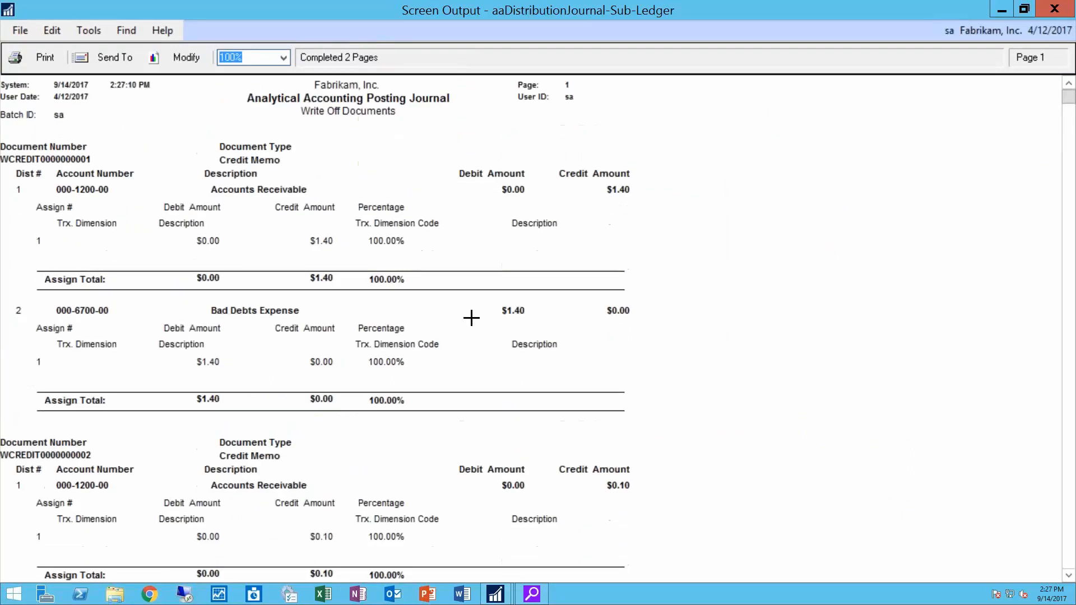
{"action": "left_click", "coordinate": [1054, 8]}
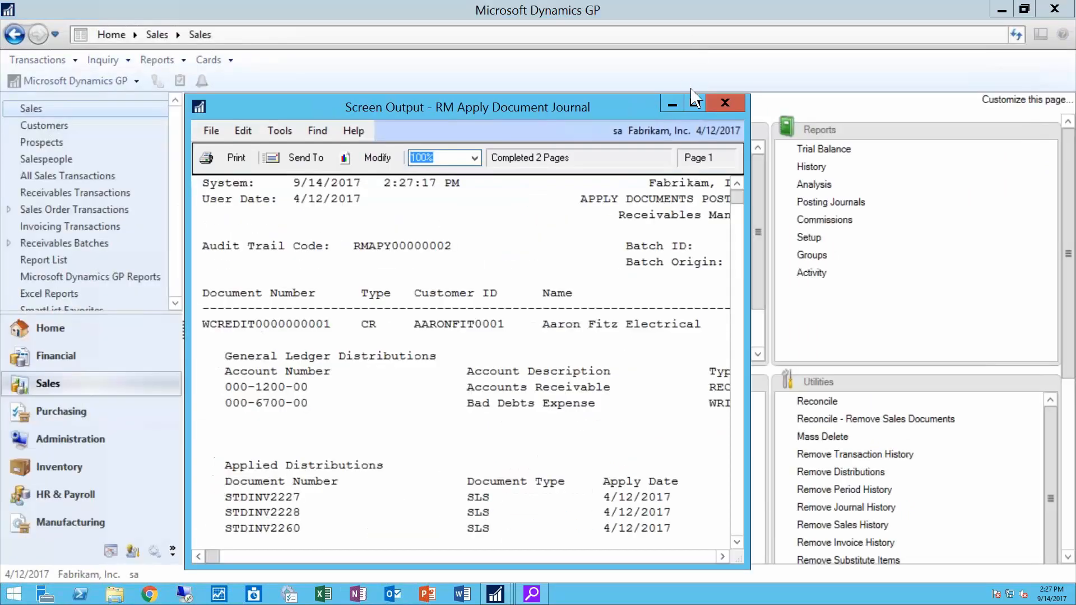
Maximize the Apply Documents Posting Journal, review the ledger and applied distributions per customer, and close it.
{"action": "left_click", "coordinate": [693, 103]}
{"action": "scroll", "coordinate": [241, 363], "scroll_direction": "down", "scroll_amount": 1}
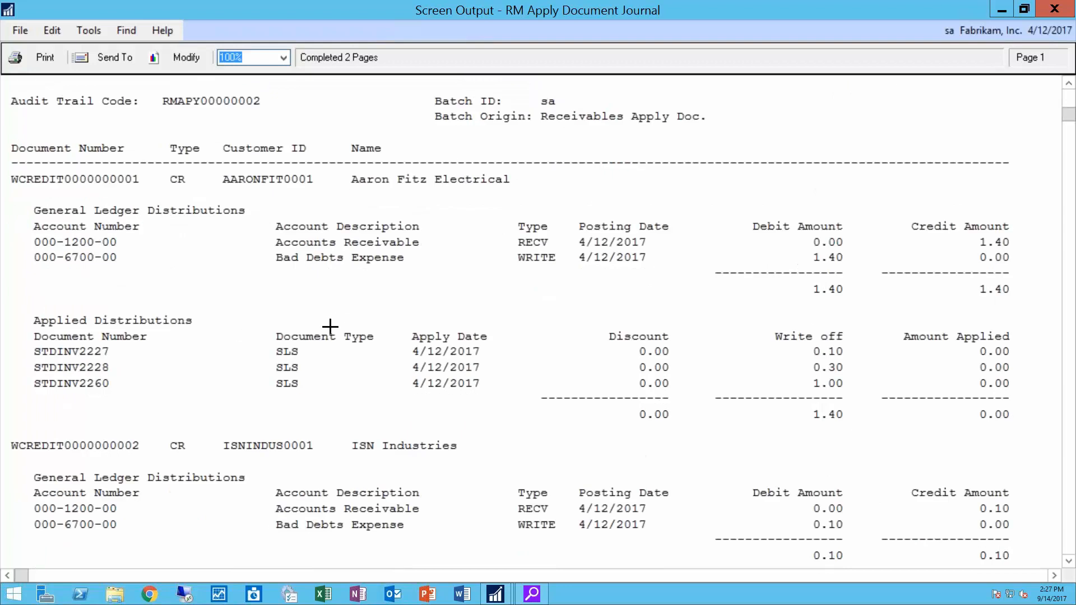
{"action": "scroll", "coordinate": [335, 323], "scroll_direction": "up", "scroll_amount": 1}
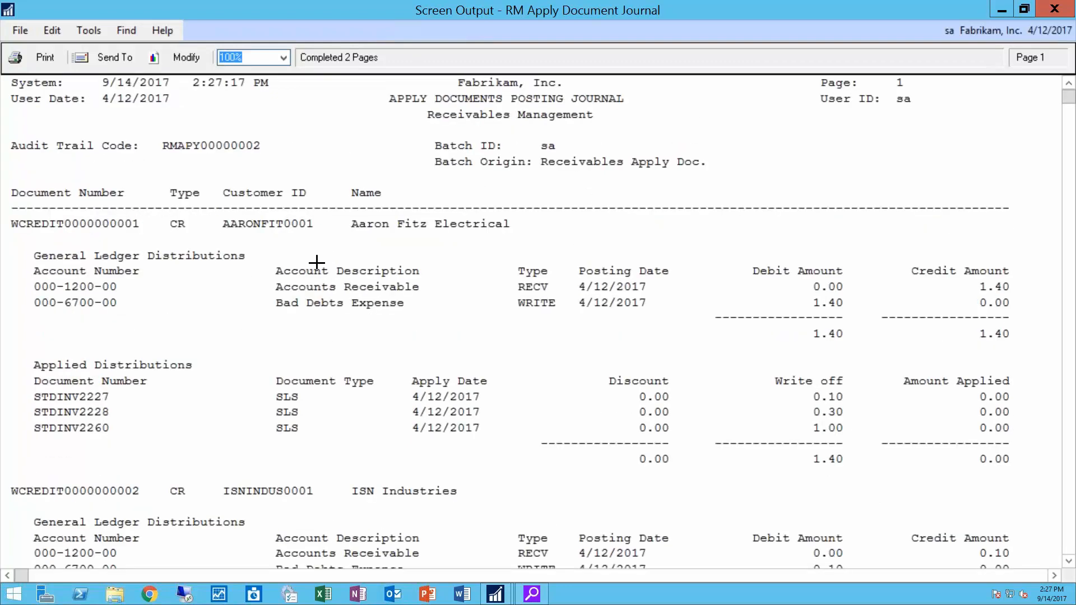
{"action": "scroll", "coordinate": [515, 312], "scroll_direction": "down", "scroll_amount": 1}
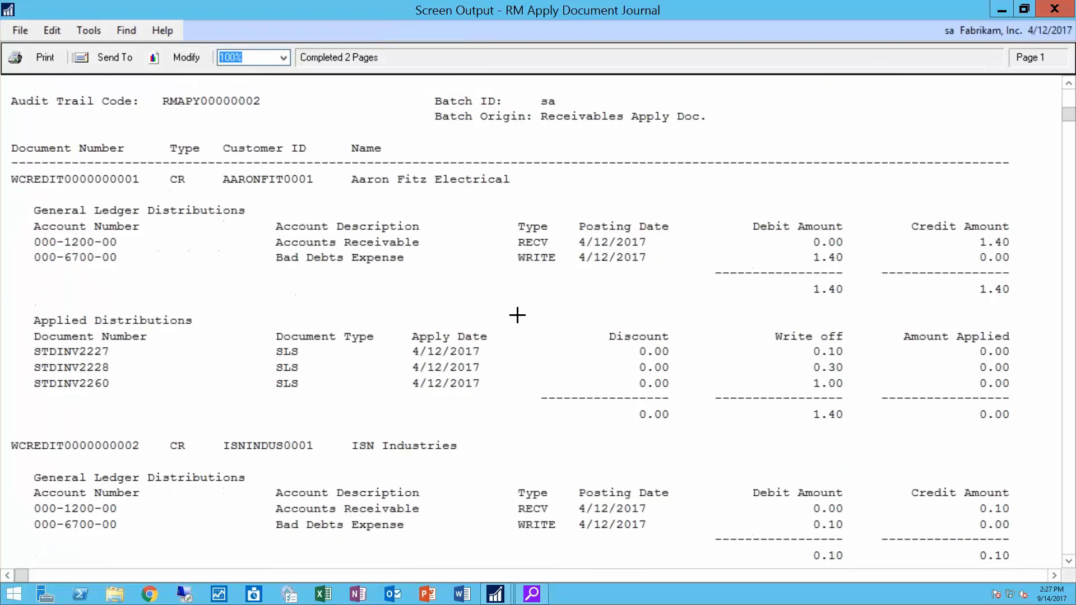
{"action": "scroll", "coordinate": [611, 377], "scroll_direction": "down", "scroll_amount": 15}
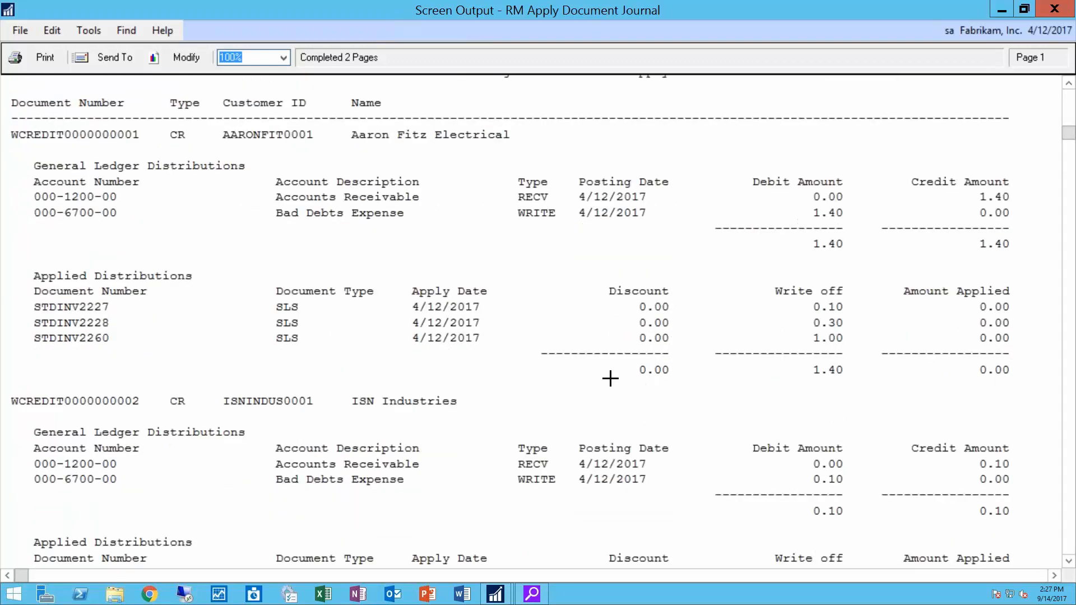
{"action": "left_click", "coordinate": [1059, 11]}
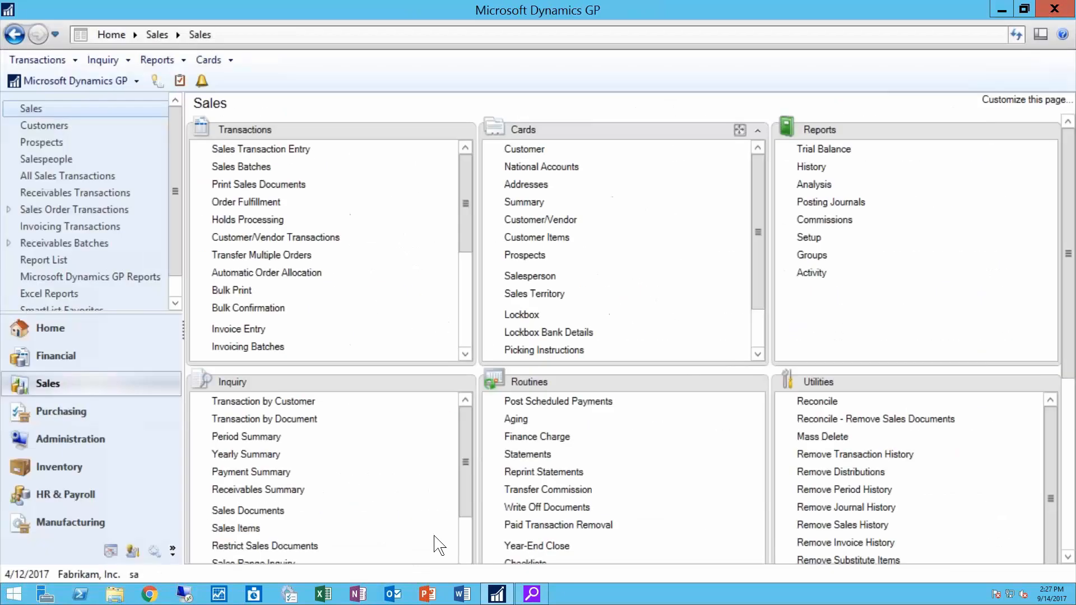
Review the detailed and summary Distribution Breakdown Registers at full size, closing each report.
{"action": "left_click", "coordinate": [695, 104]}
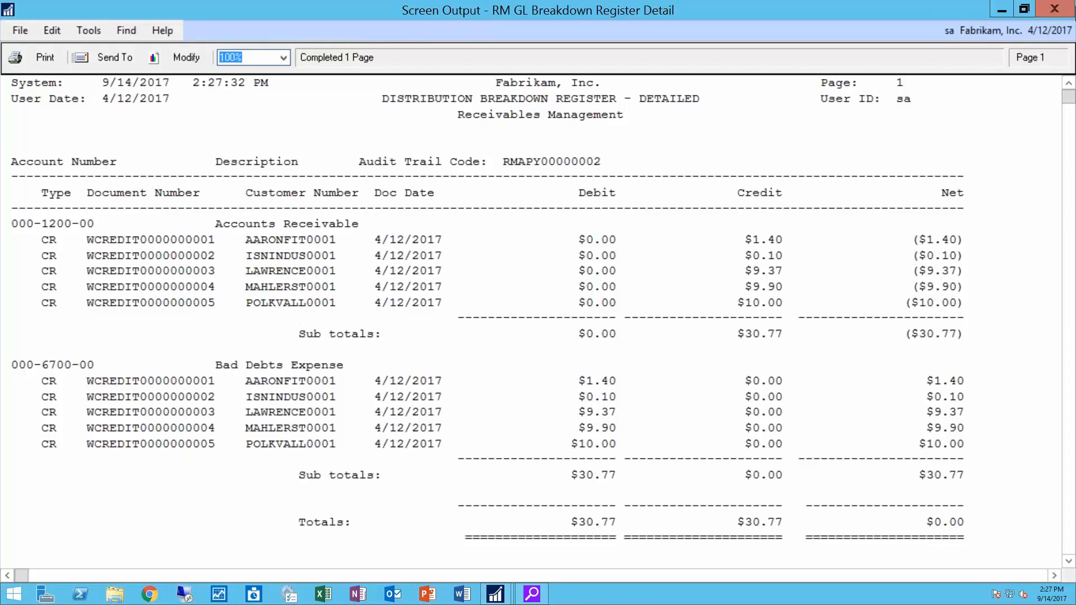
{"action": "left_click", "coordinate": [1055, 9]}
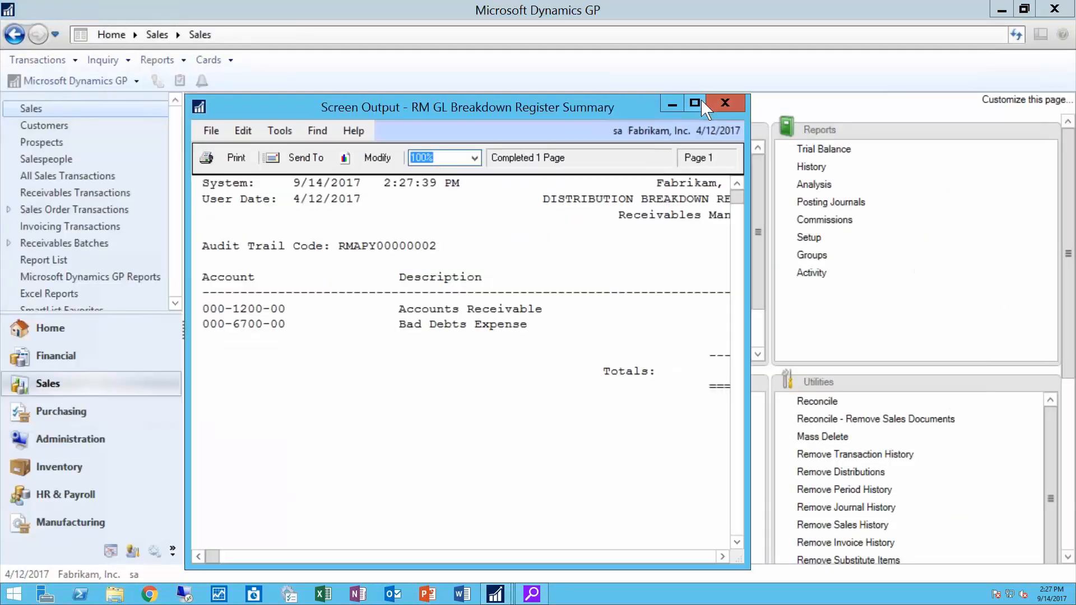
{"action": "left_click", "coordinate": [695, 104]}
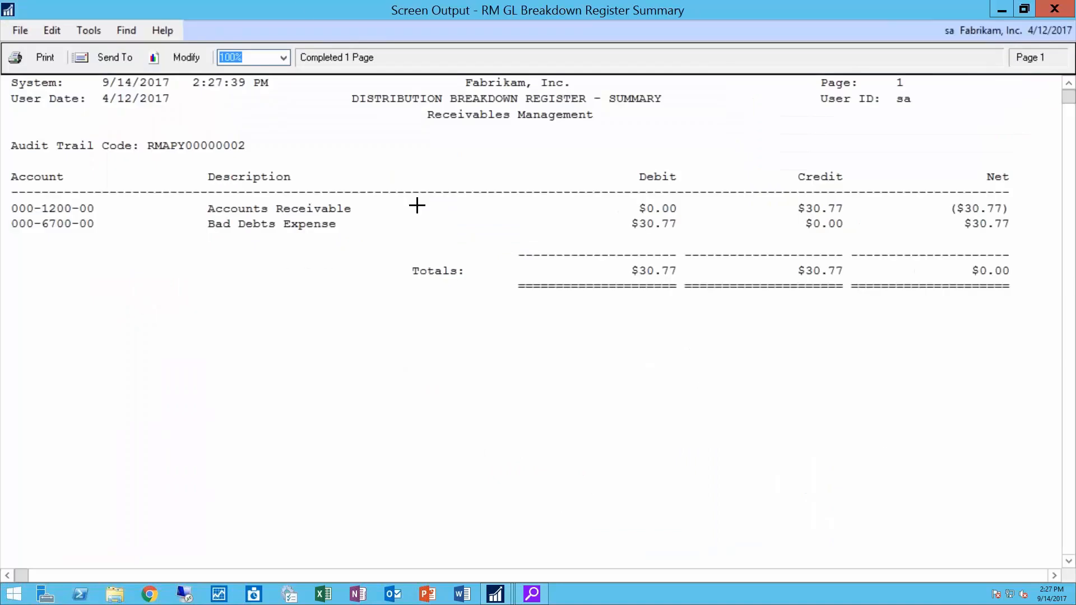
{"action": "left_click", "coordinate": [1055, 9]}
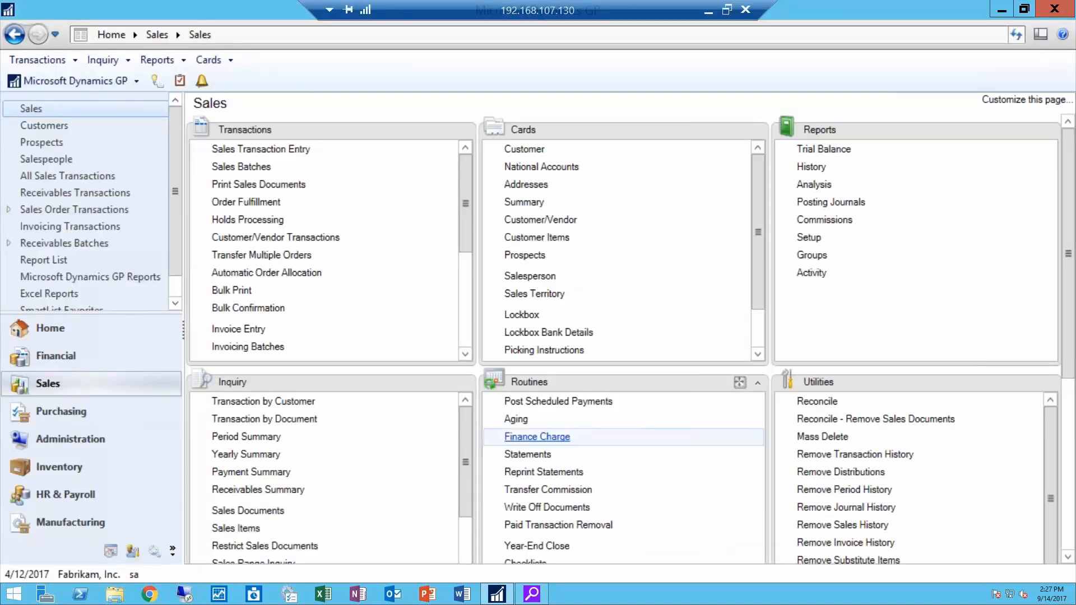
Reopen the Write Off Documents routine, view the available writeoff types and close the window without processing.
{"action": "left_click", "coordinate": [546, 507]}
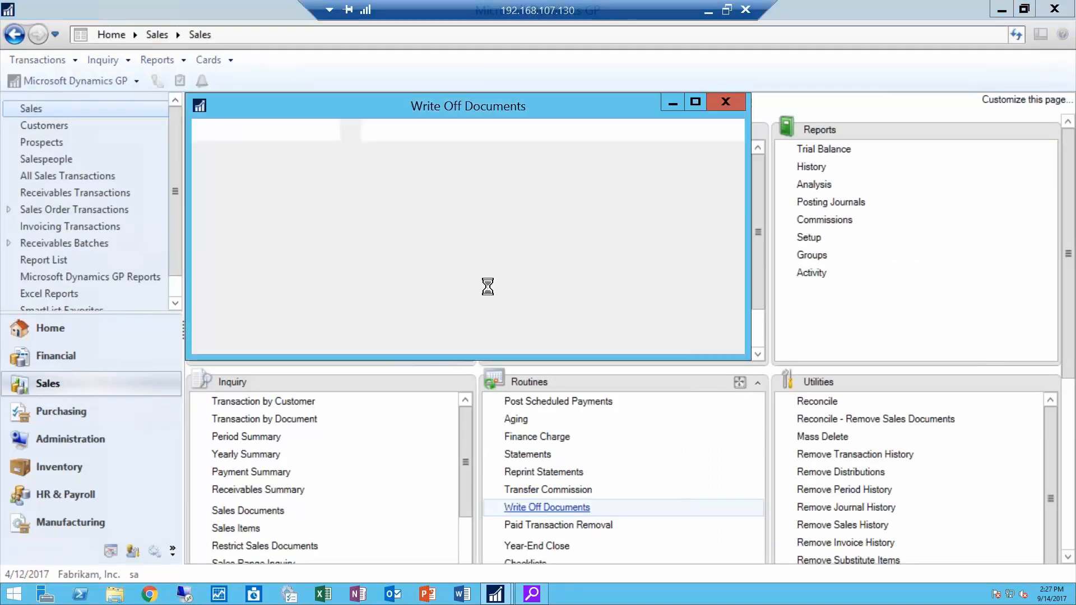
{"action": "left_click", "coordinate": [367, 220]}
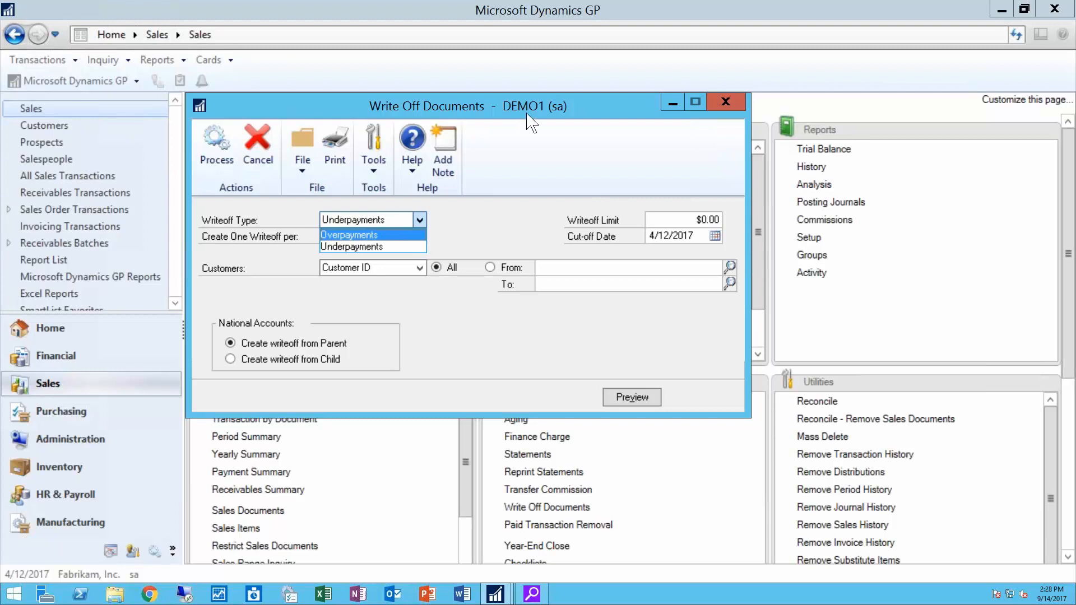
{"action": "left_click", "coordinate": [732, 102]}
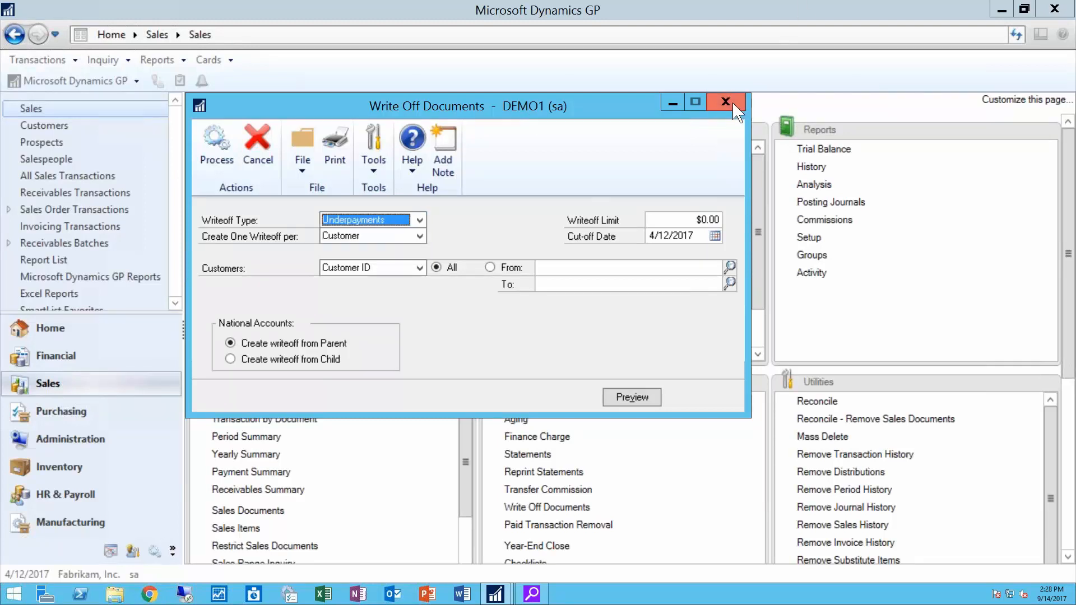
{"action": "left_click", "coordinate": [726, 103]}
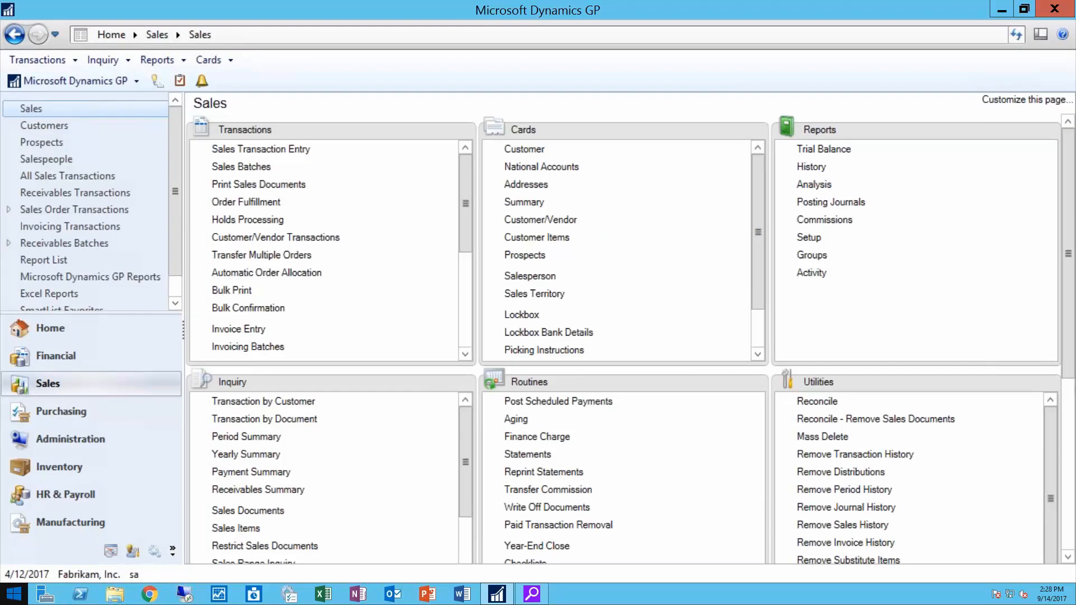
Search Windows for the Snipping Tool, pin it to the taskbar and return to the desktop.
{"action": "left_click", "coordinate": [14, 594]}
{"action": "right_click", "coordinate": [18, 597]}
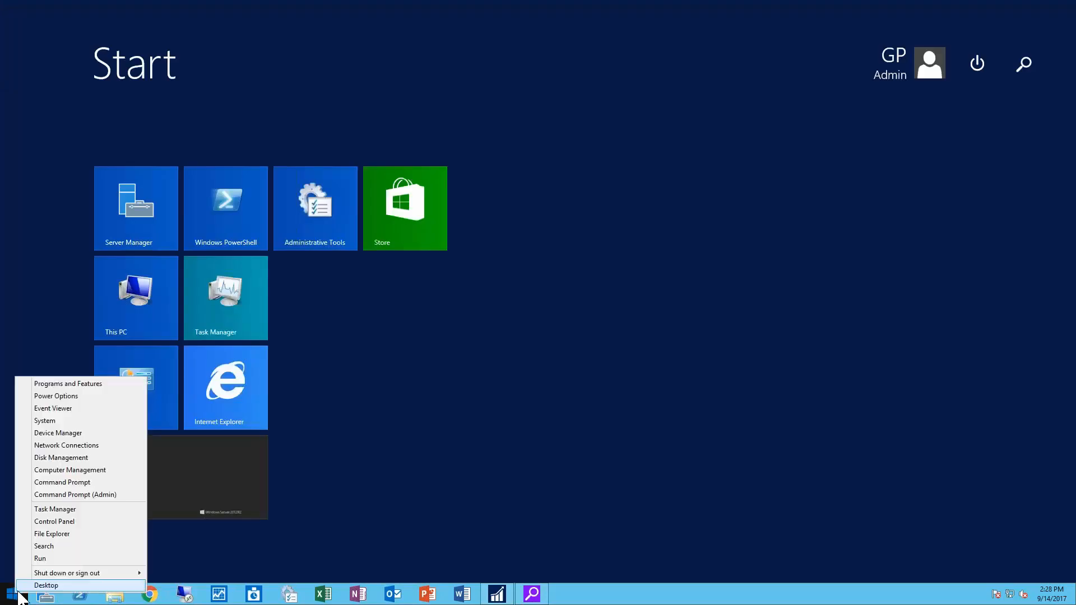
{"action": "left_click", "coordinate": [19, 597]}
{"action": "left_click", "coordinate": [17, 597]}
{"action": "type", "text": "snipping Tool"}
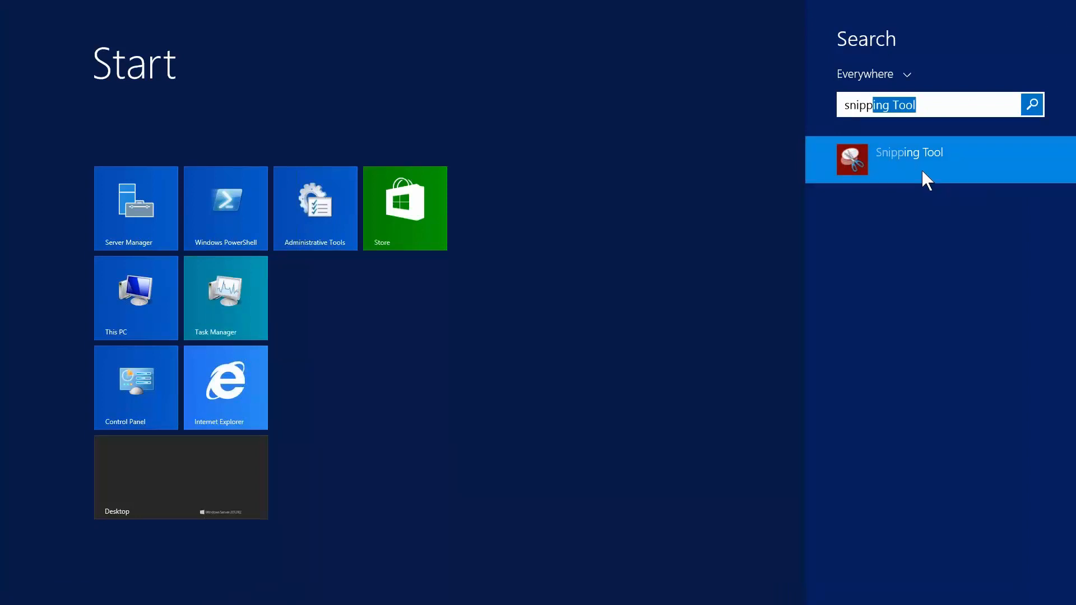
{"action": "right_click", "coordinate": [908, 150]}
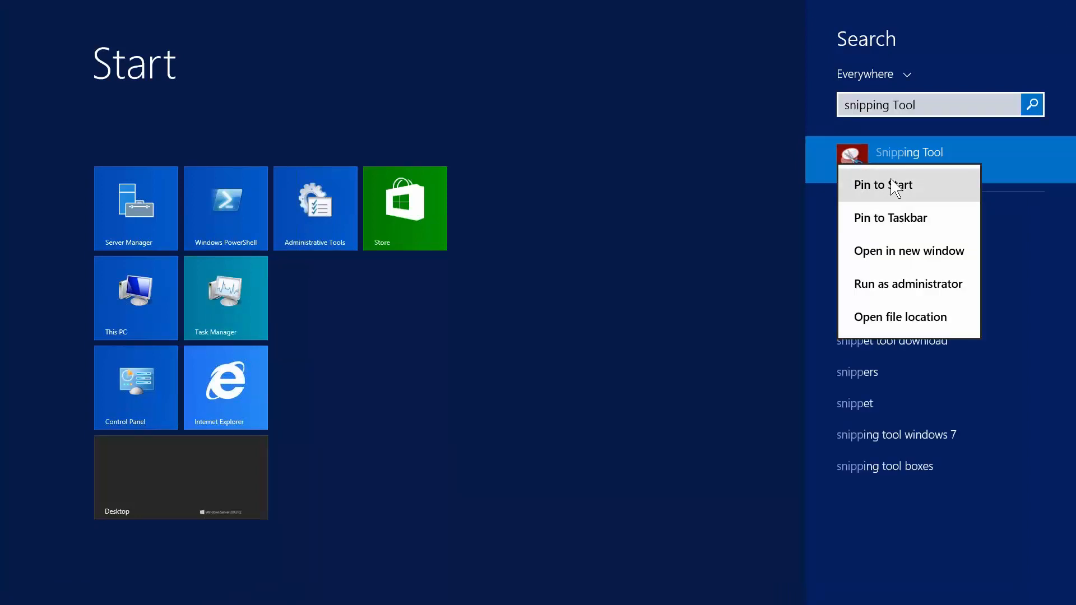
{"action": "left_click", "coordinate": [895, 218]}
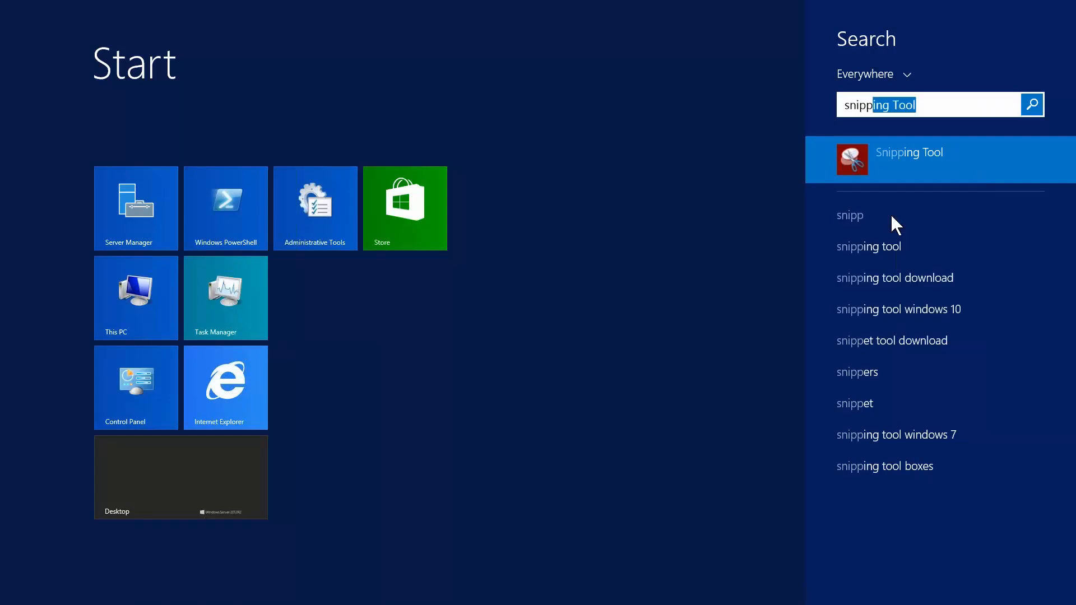
{"action": "left_click", "coordinate": [180, 469]}
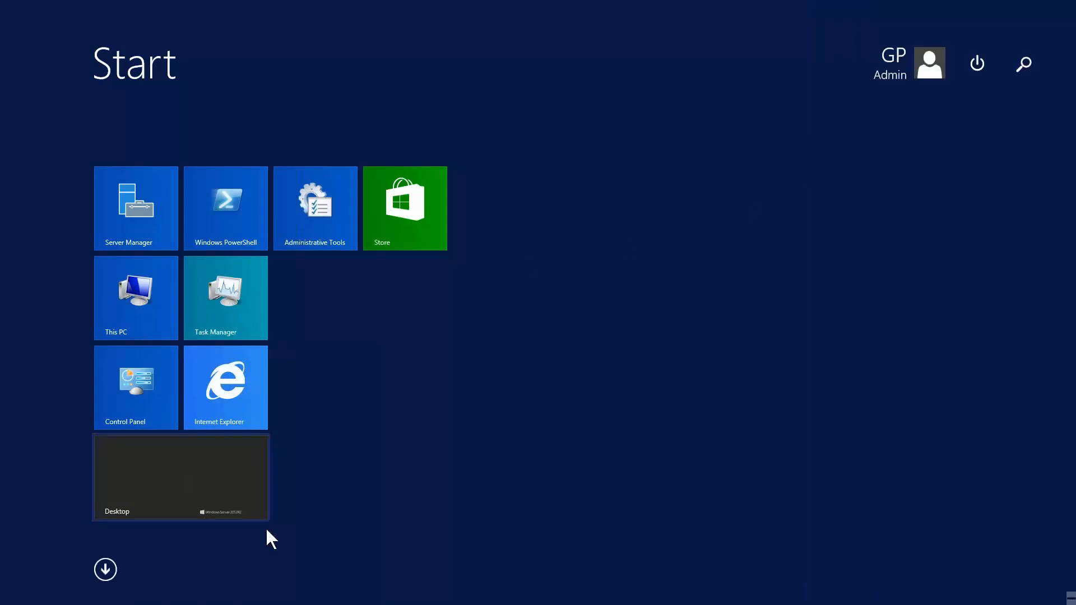
{"action": "left_click", "coordinate": [149, 483]}
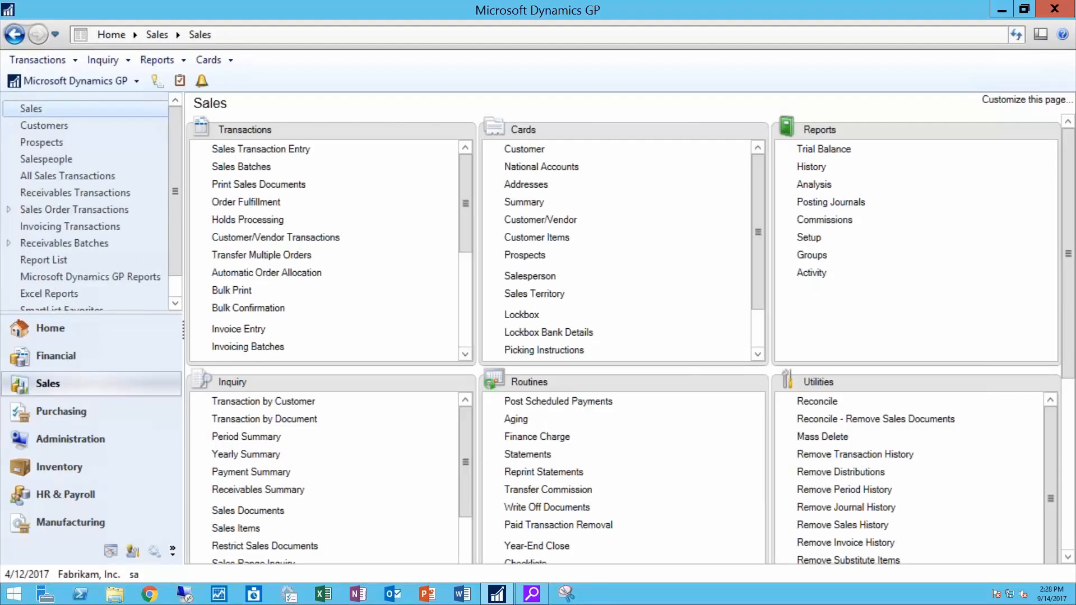
Capture a rectangular snip of the Sales page's Transactions area with the Snipping Tool, and close the snip without saving it.
{"action": "left_click", "coordinate": [566, 594]}
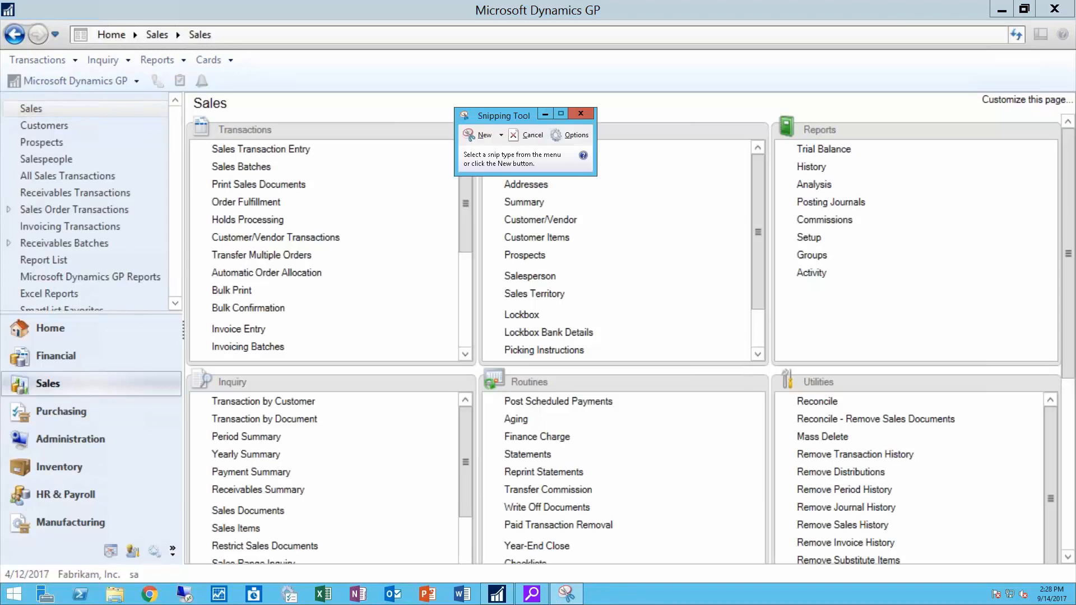
{"action": "left_click", "coordinate": [501, 135]}
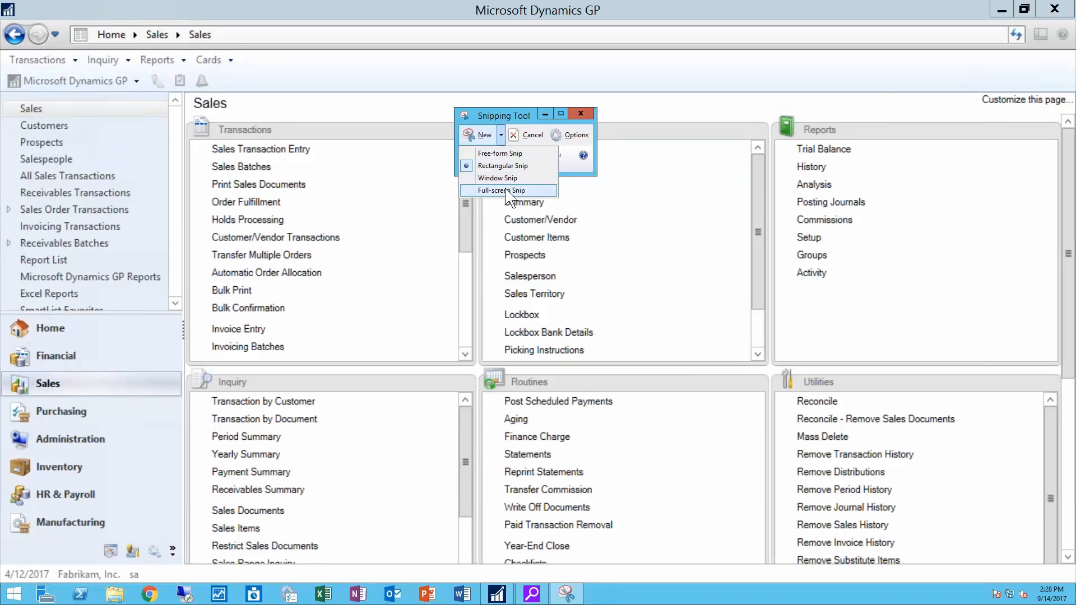
{"action": "left_click", "coordinate": [495, 168]}
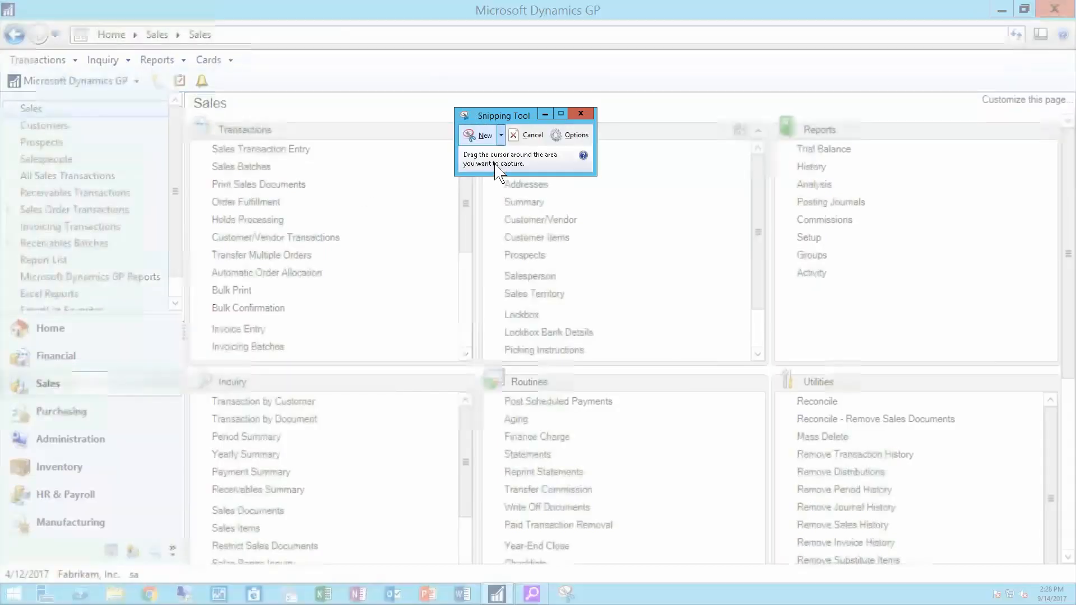
{"action": "left_click_drag", "start_coordinate": [163, 105], "coordinate": [480, 379]}
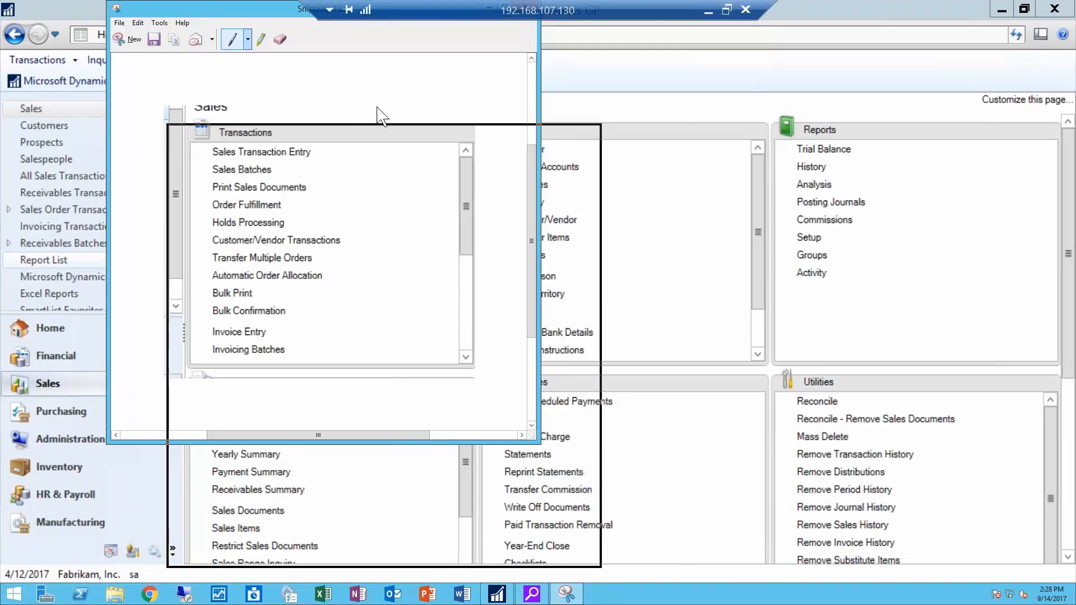
{"action": "left_click_drag", "start_coordinate": [259, 11], "coordinate": [413, 104]}
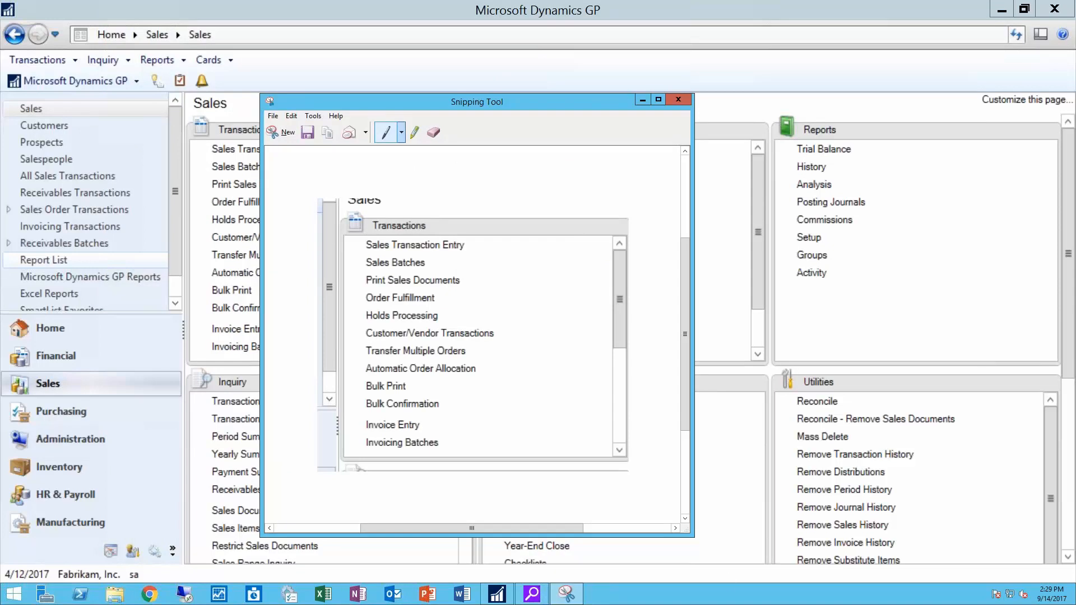
{"action": "left_click", "coordinate": [678, 99]}
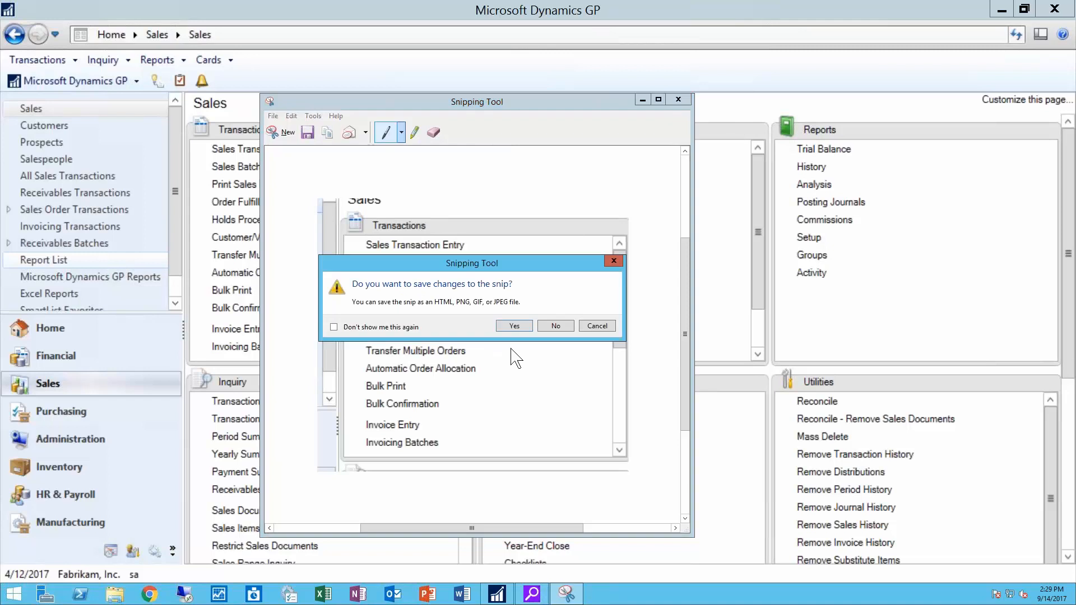
{"action": "left_click", "coordinate": [556, 326]}
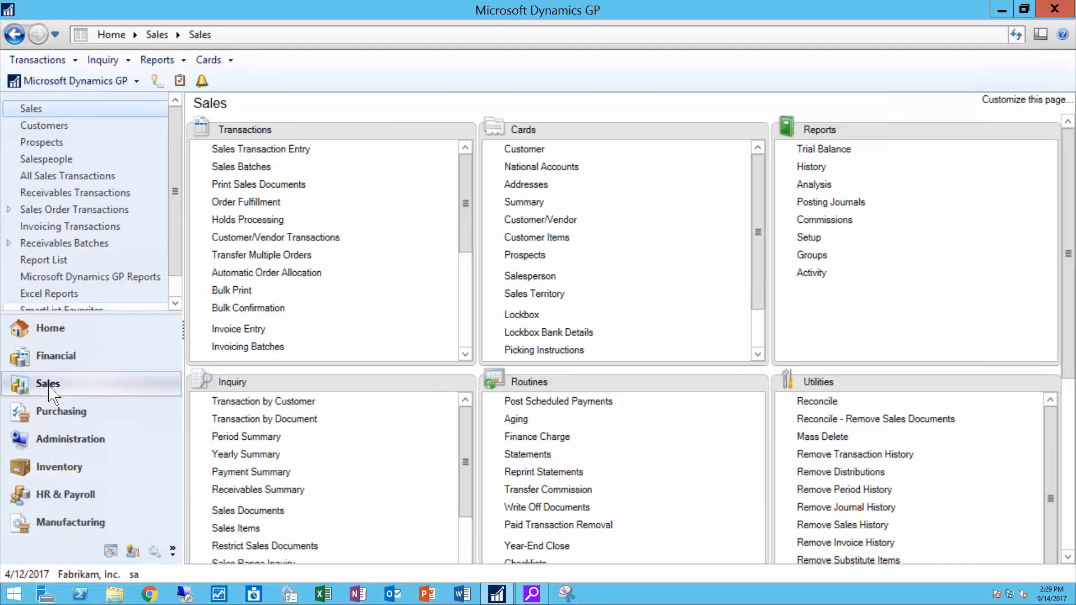
Open the receivables Transaction by Customer inquiry and display the documents for customer AAA.
{"action": "left_click", "coordinate": [264, 407]}
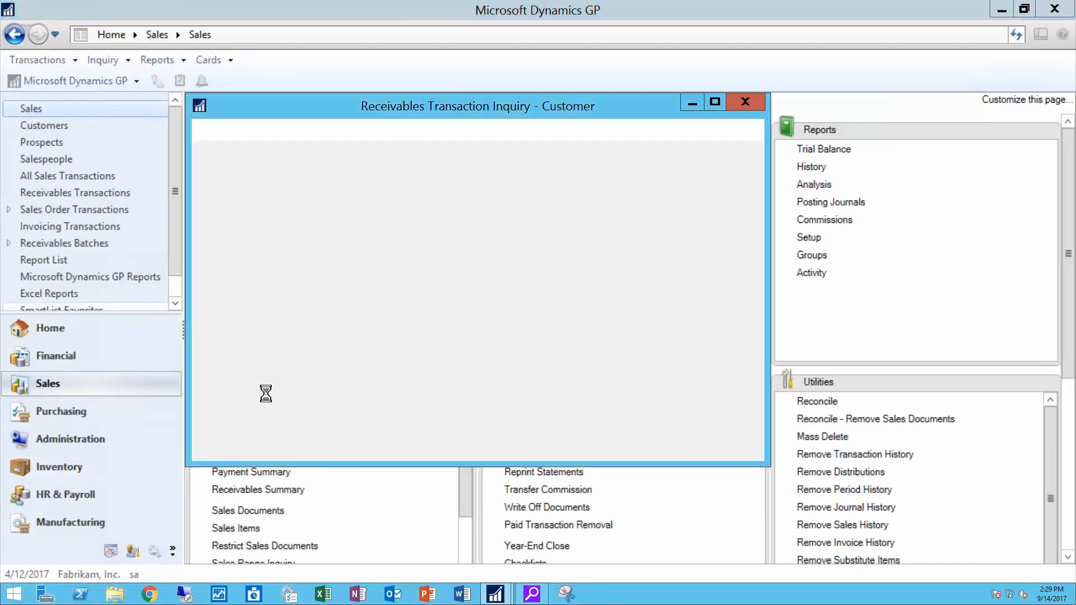
{"action": "type", "text": "AAA"}
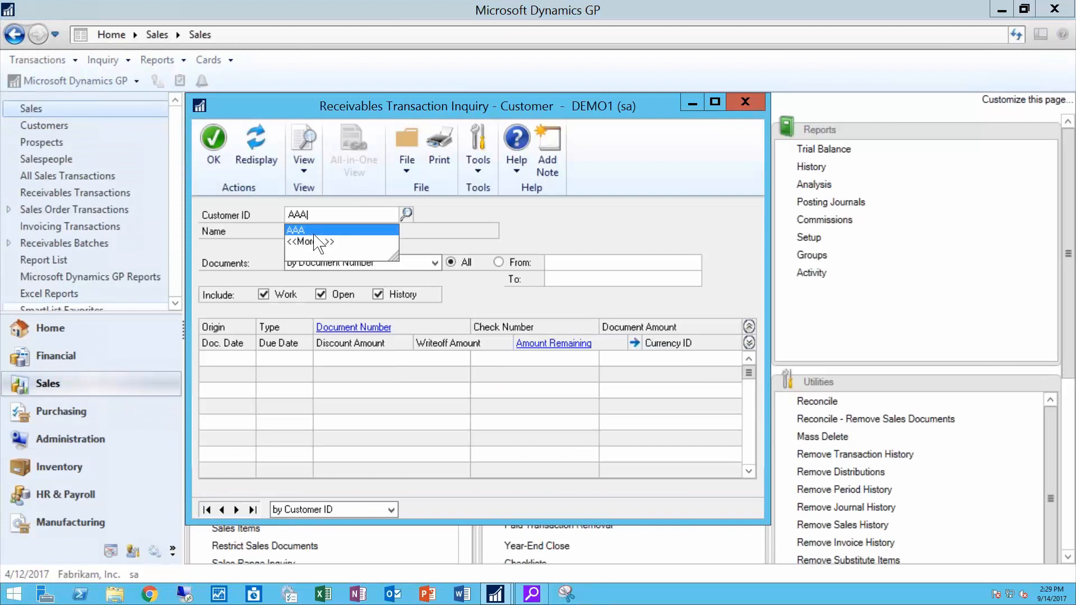
{"action": "left_click", "coordinate": [406, 214]}
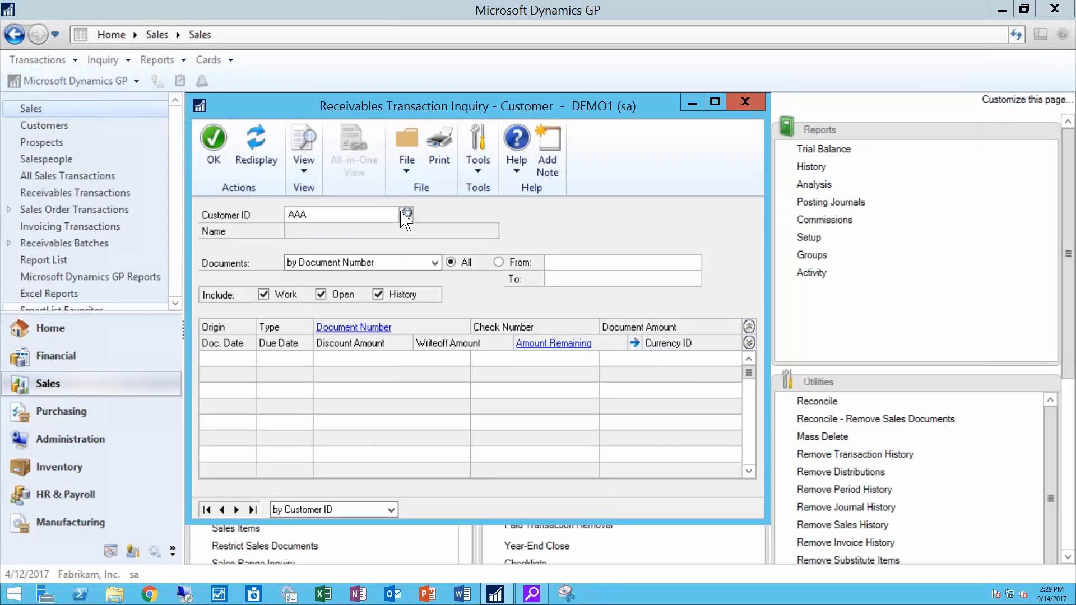
{"action": "double_click", "coordinate": [357, 354]}
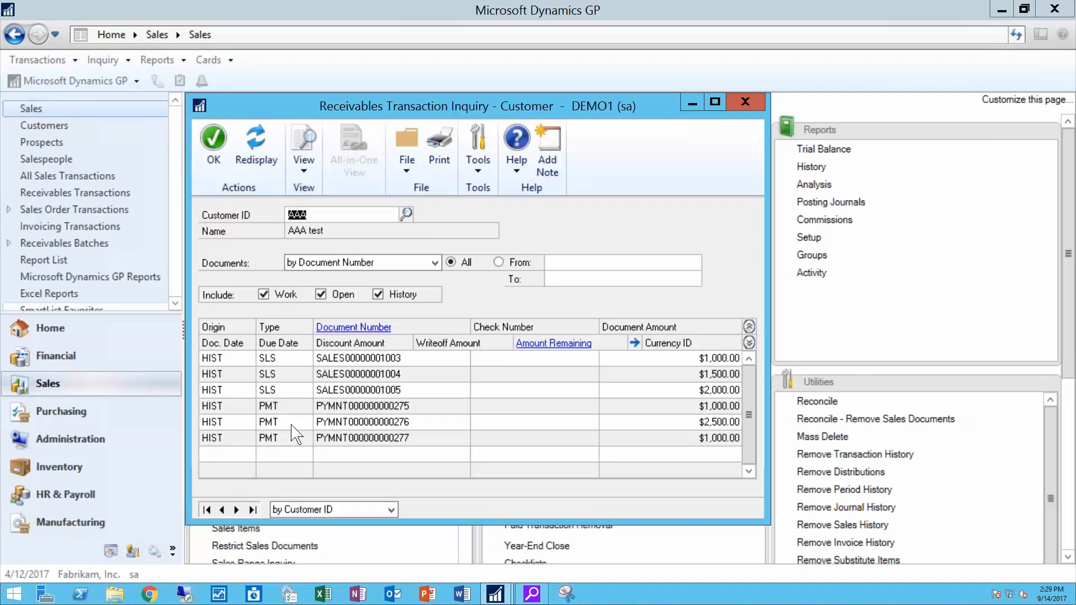
Examine the sales and payment documents listed for customer AAA, noting their origin, and close the inquiry.
{"action": "left_click", "coordinate": [227, 427]}
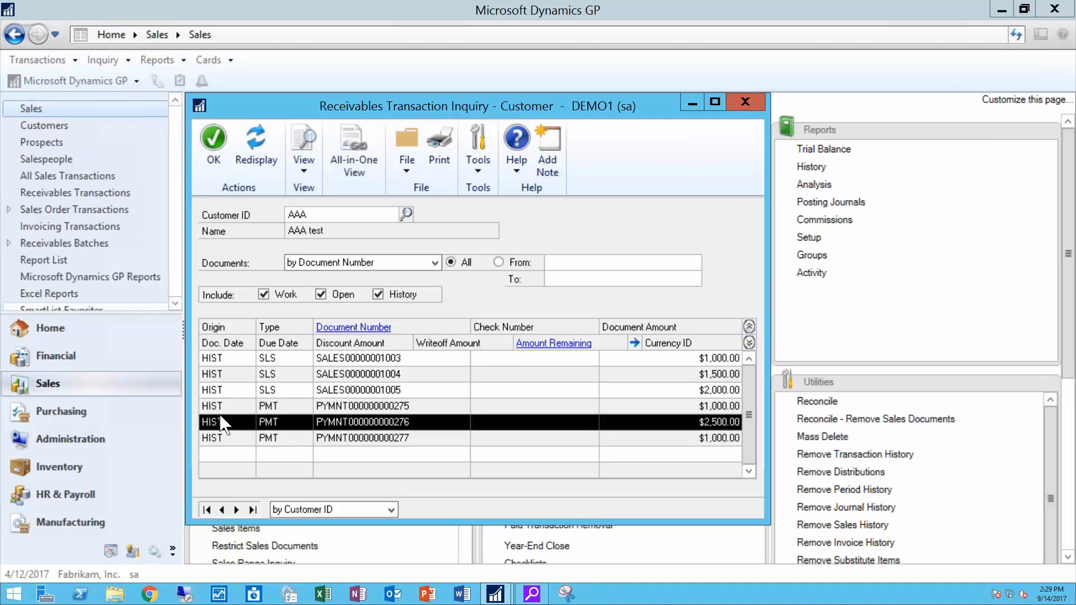
{"action": "left_click", "coordinate": [208, 443]}
{"action": "left_click", "coordinate": [225, 381]}
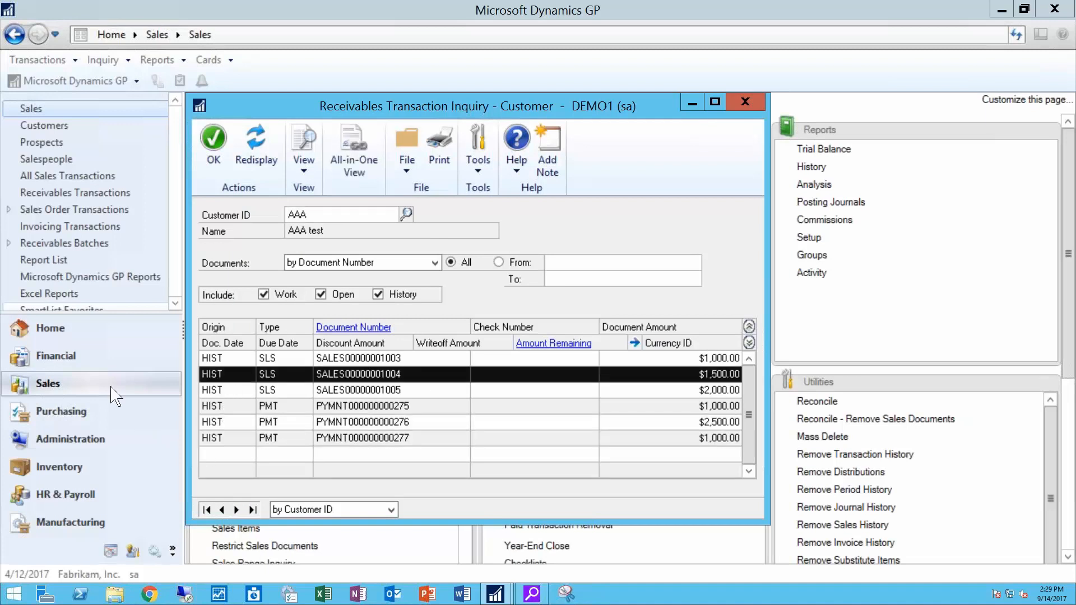
{"action": "left_click", "coordinate": [415, 421]}
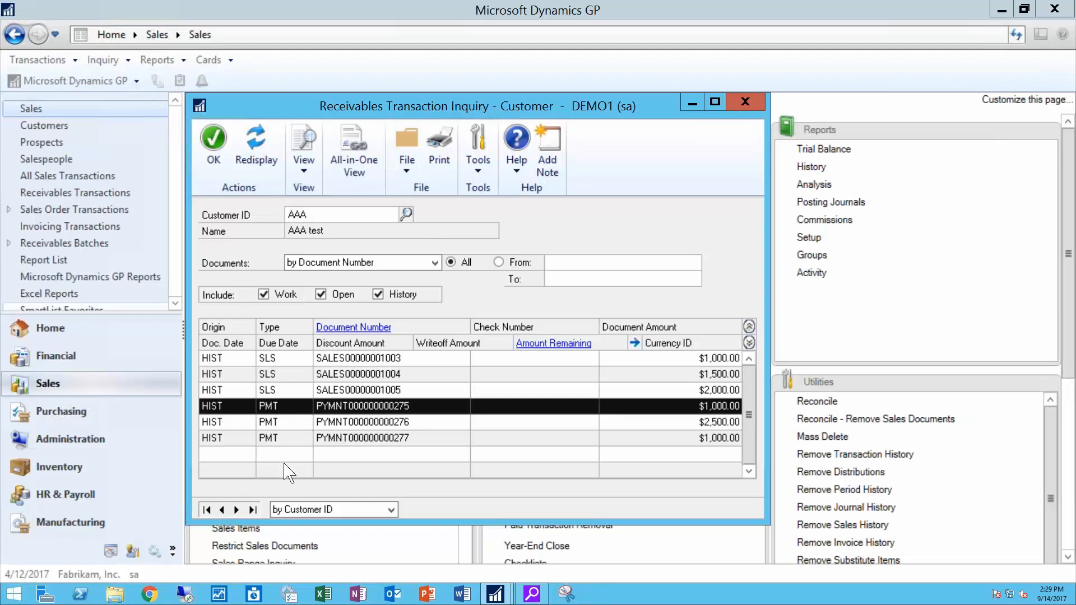
{"action": "left_click", "coordinate": [284, 443]}
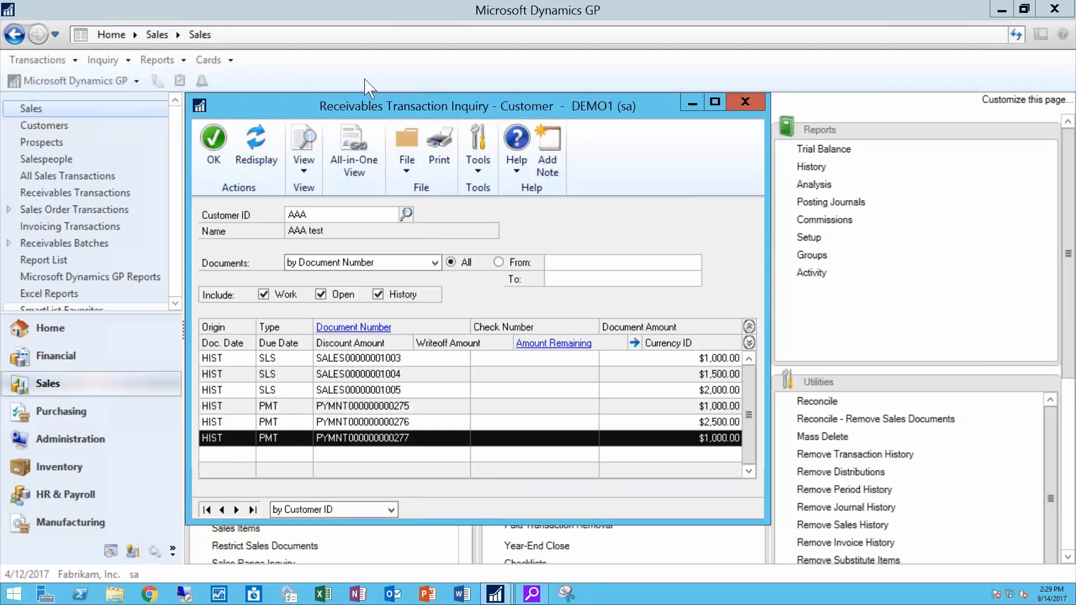
{"action": "left_click_drag", "start_coordinate": [422, 107], "coordinate": [365, 40]}
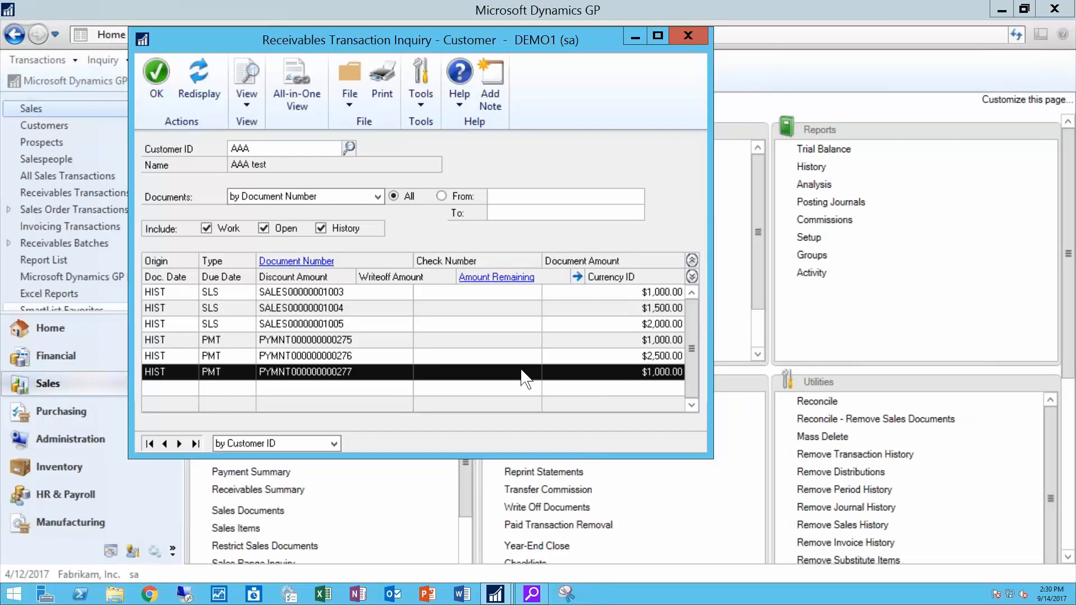
{"action": "left_click_drag", "start_coordinate": [532, 45], "coordinate": [847, 28]}
{"action": "left_click", "coordinate": [305, 331]}
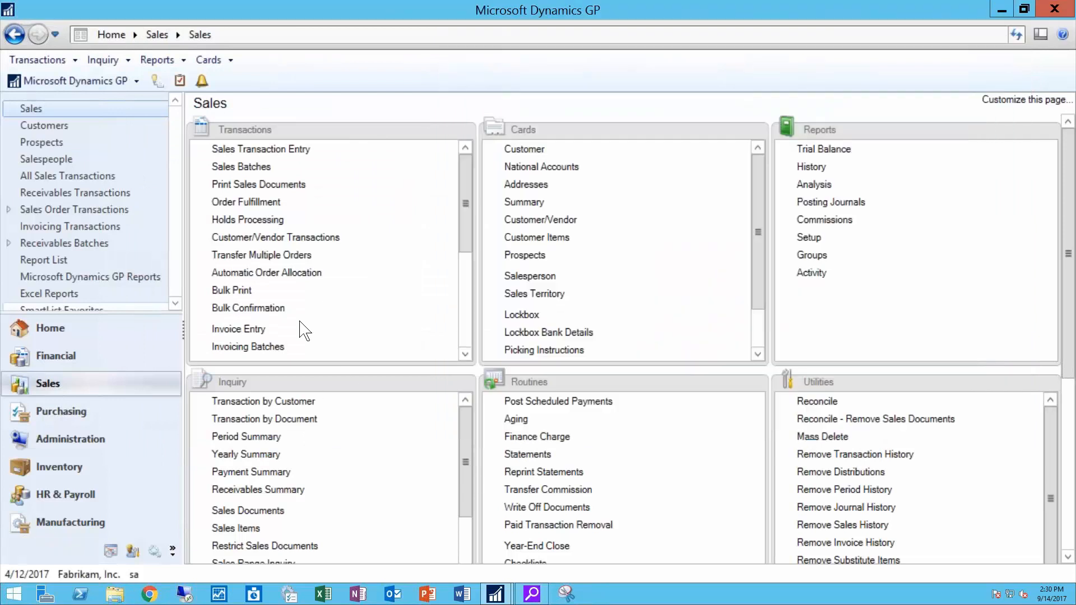
Open Posted Transactions for customer AAA, look up its open Sales / Invoices documents, and close the lookup.
{"action": "left_click_drag", "start_coordinate": [464, 221], "coordinate": [433, 311]}
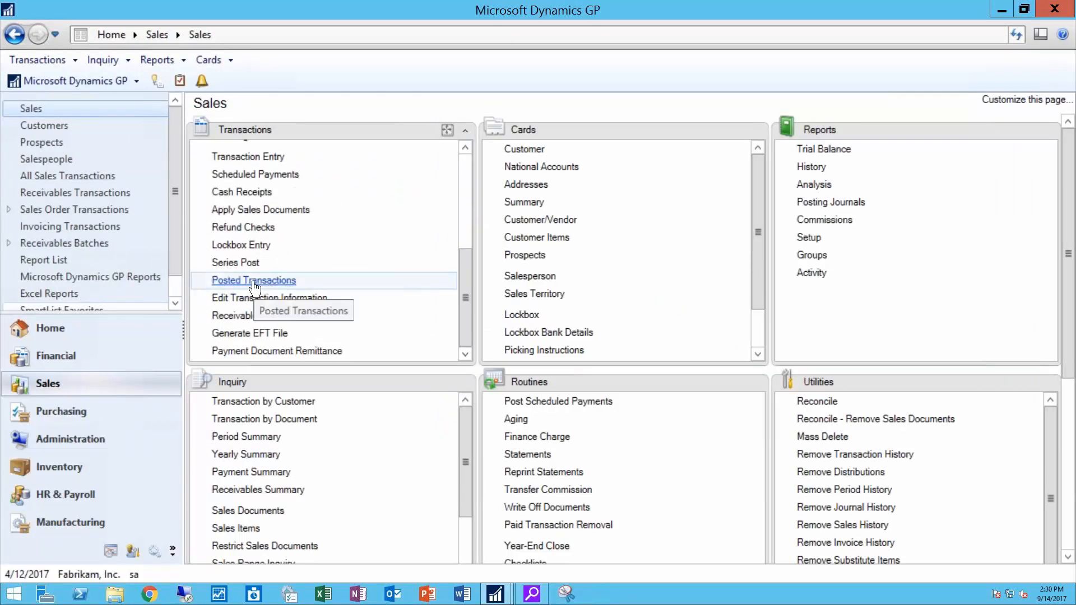
{"action": "left_click", "coordinate": [286, 280]}
{"action": "type", "text": "AAA"}
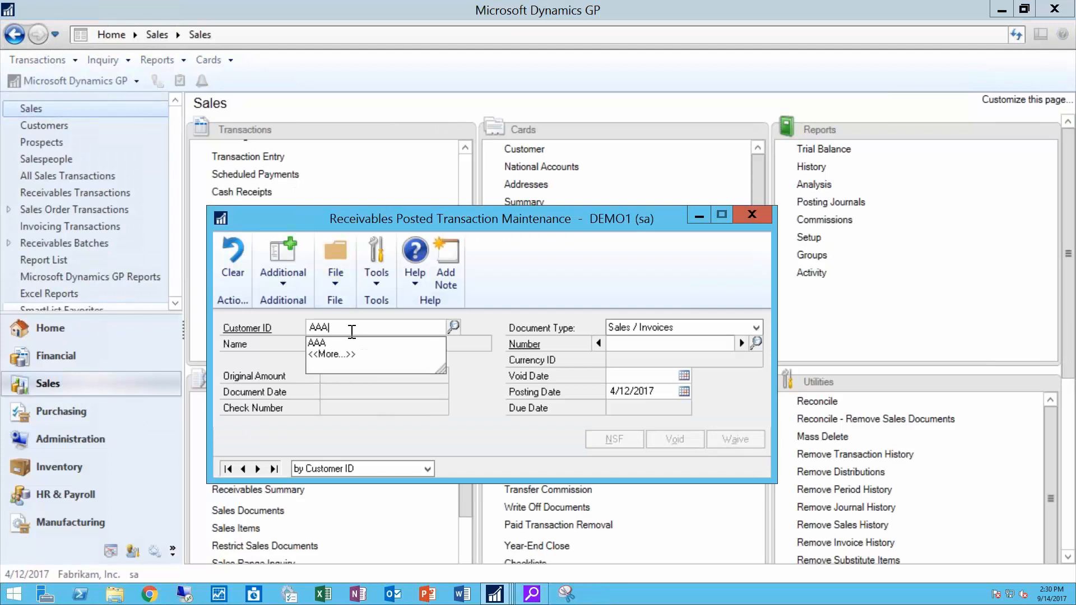
{"action": "left_click", "coordinate": [453, 326]}
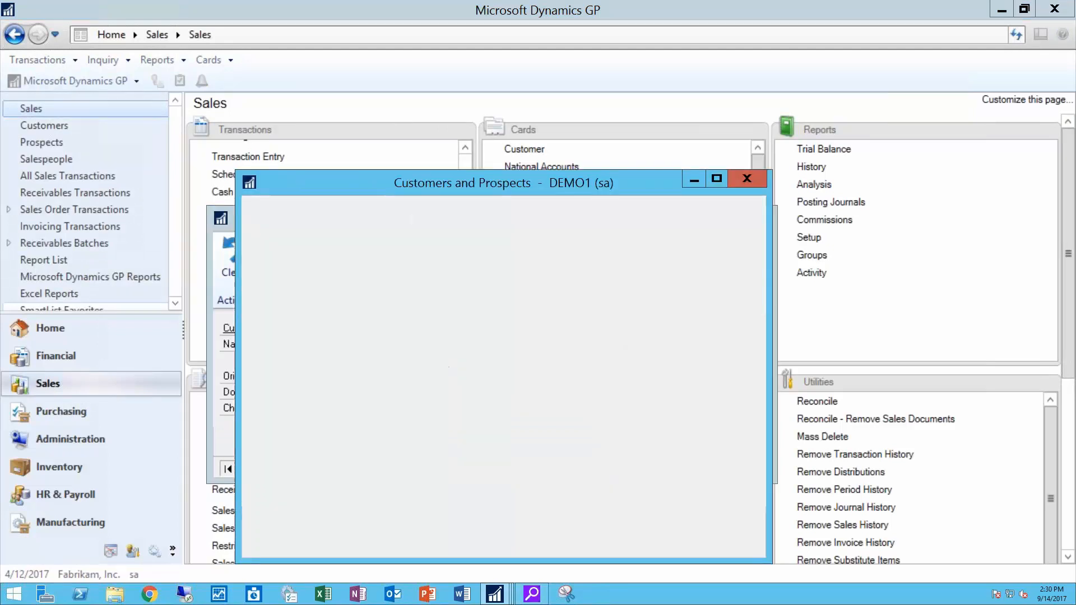
{"action": "double_click", "coordinate": [342, 352]}
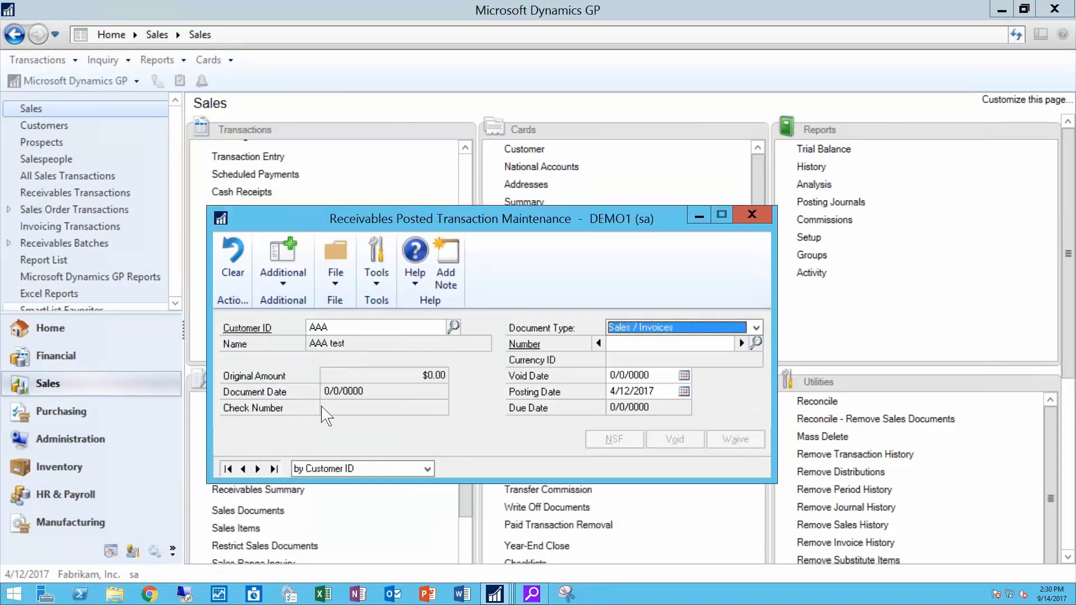
{"action": "left_click", "coordinate": [756, 343]}
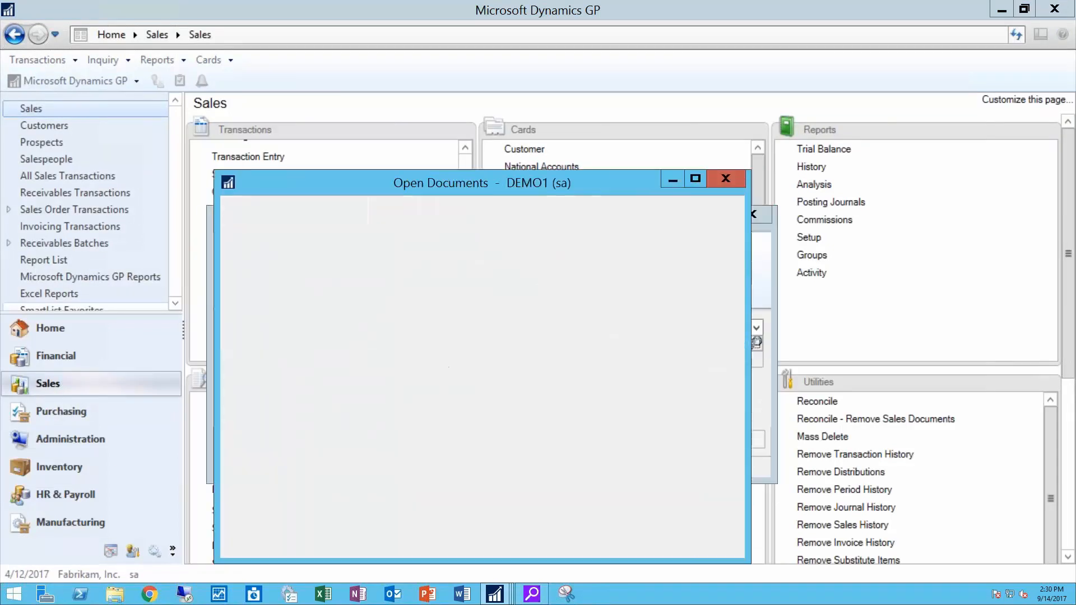
{"action": "left_click", "coordinate": [725, 179]}
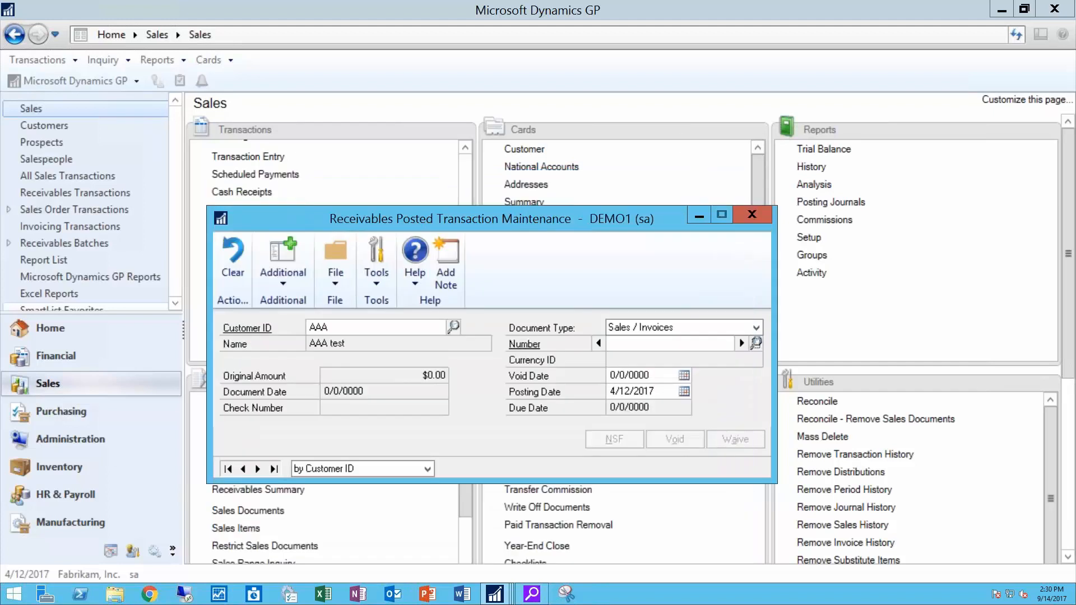
Switch the document type to Payments, look up the customer's open payments, and close the lookup and the maintenance window.
{"action": "left_click", "coordinate": [756, 326]}
{"action": "left_click", "coordinate": [618, 413]}
{"action": "left_click", "coordinate": [757, 342]}
{"action": "left_click", "coordinate": [724, 180]}
{"action": "left_click_drag", "start_coordinate": [506, 221], "coordinate": [495, 121]}
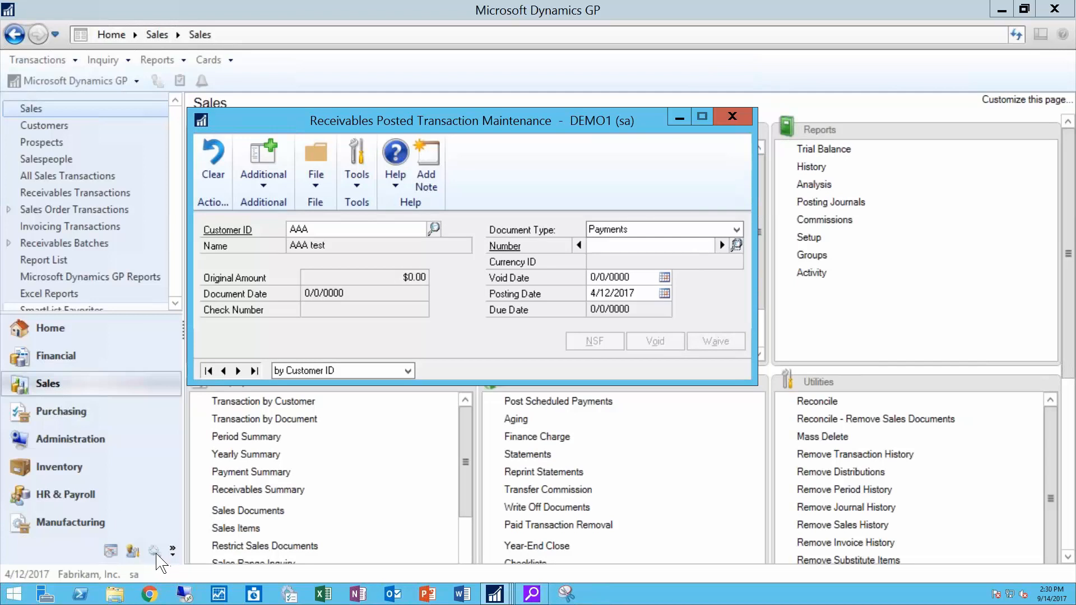
{"action": "key", "text": "alt+F4"}
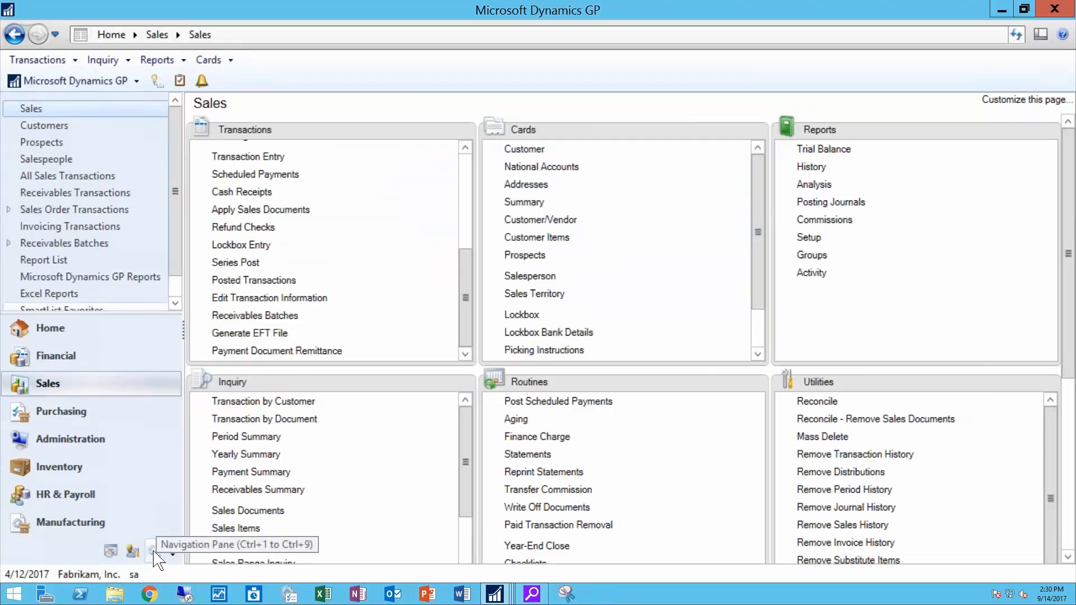
Open the Professional Services Tools Library from PSTL Main Setup and launch the RM Transaction Unapply tool.
{"action": "left_click", "coordinate": [155, 551]}
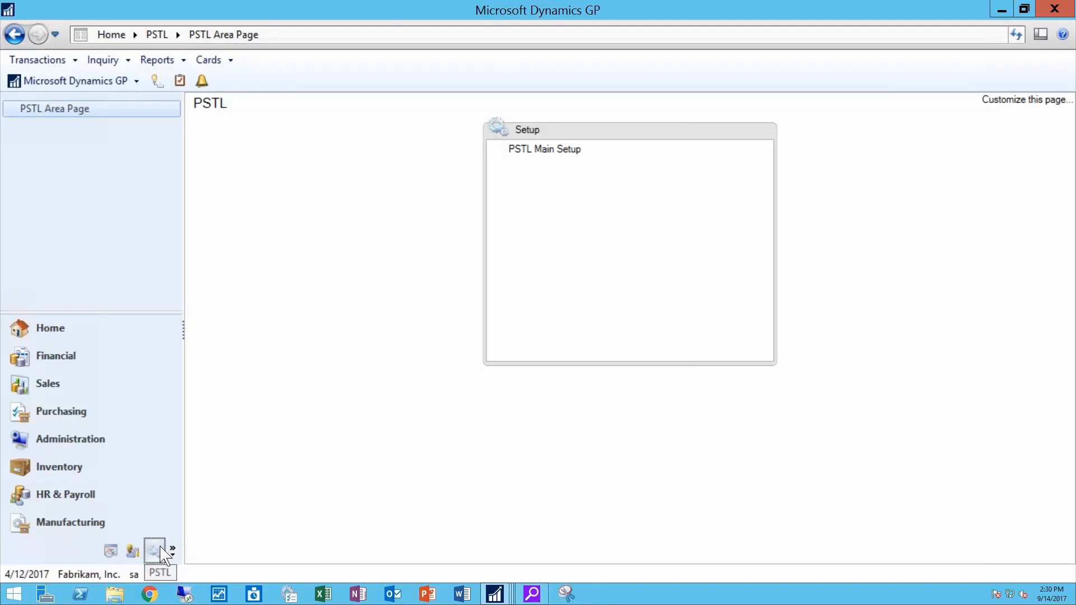
{"action": "left_click", "coordinate": [530, 150]}
{"action": "left_click_drag", "start_coordinate": [568, 143], "coordinate": [470, 67]}
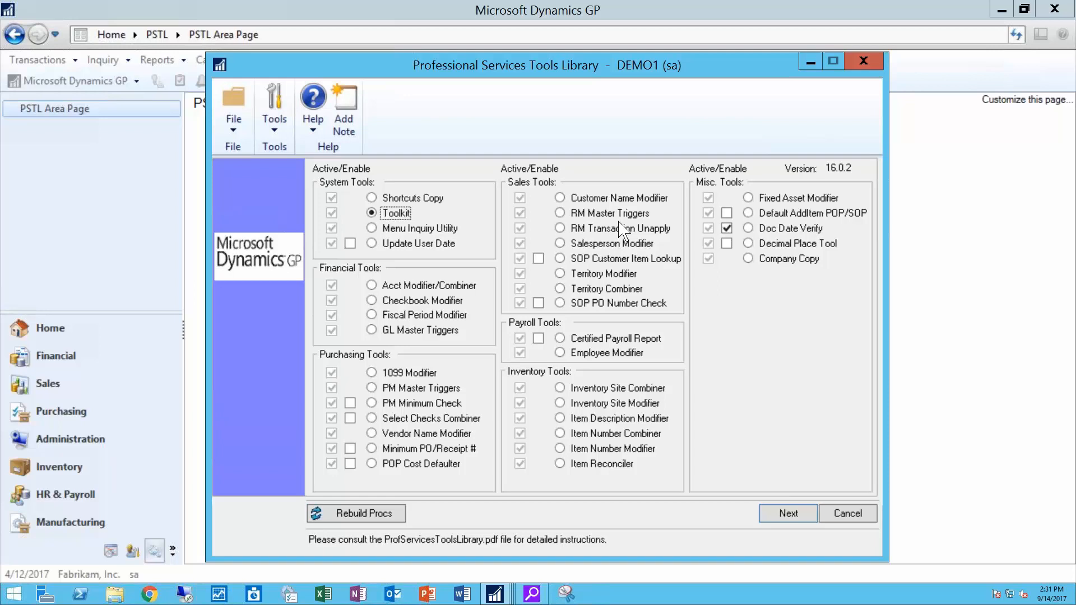
{"action": "left_click", "coordinate": [563, 229]}
{"action": "left_click", "coordinate": [789, 514]}
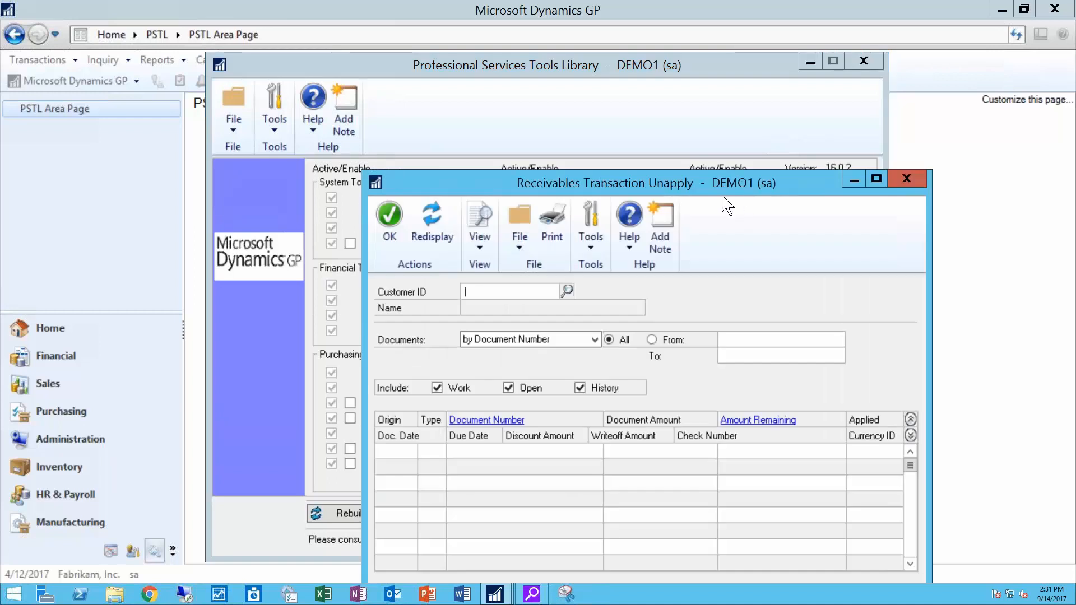
Load the documents of customer AAA into the Receivables Transaction Unapply window.
{"action": "left_click_drag", "start_coordinate": [723, 193], "coordinate": [638, 81]}
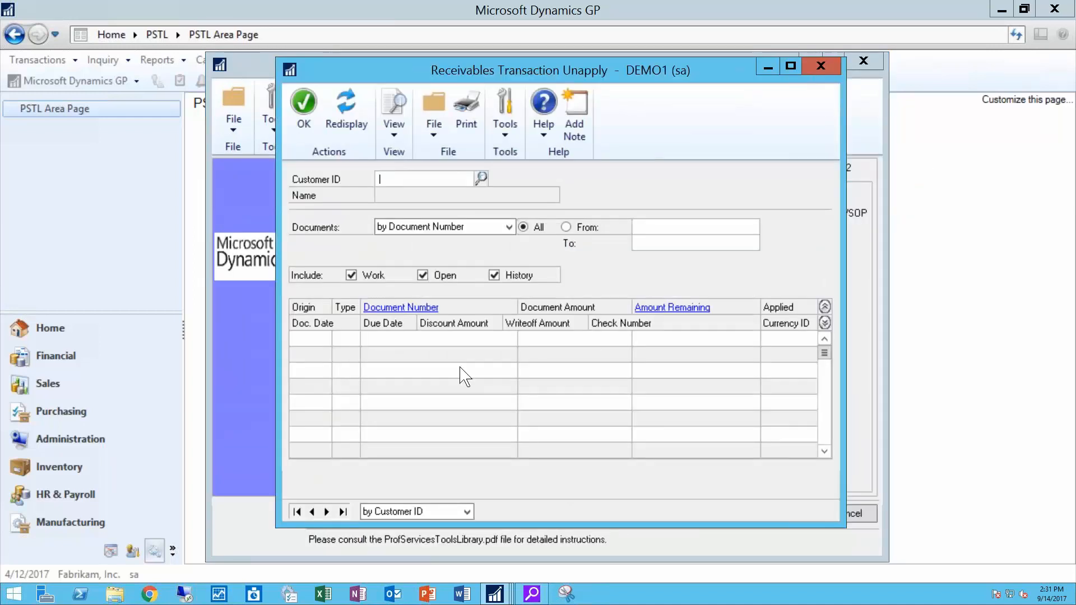
{"action": "type", "text": "AA"}
{"action": "key", "text": "Tab"}
{"action": "left_click", "coordinate": [527, 351]}
{"action": "type", "text": "AAA"}
{"action": "left_click", "coordinate": [481, 179]}
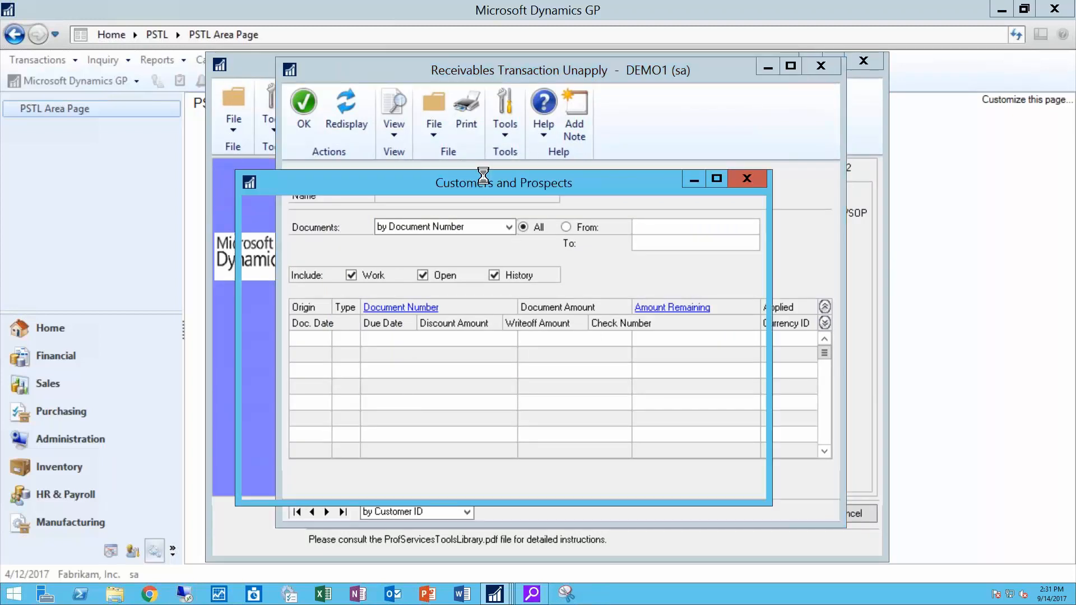
{"action": "double_click", "coordinate": [356, 350]}
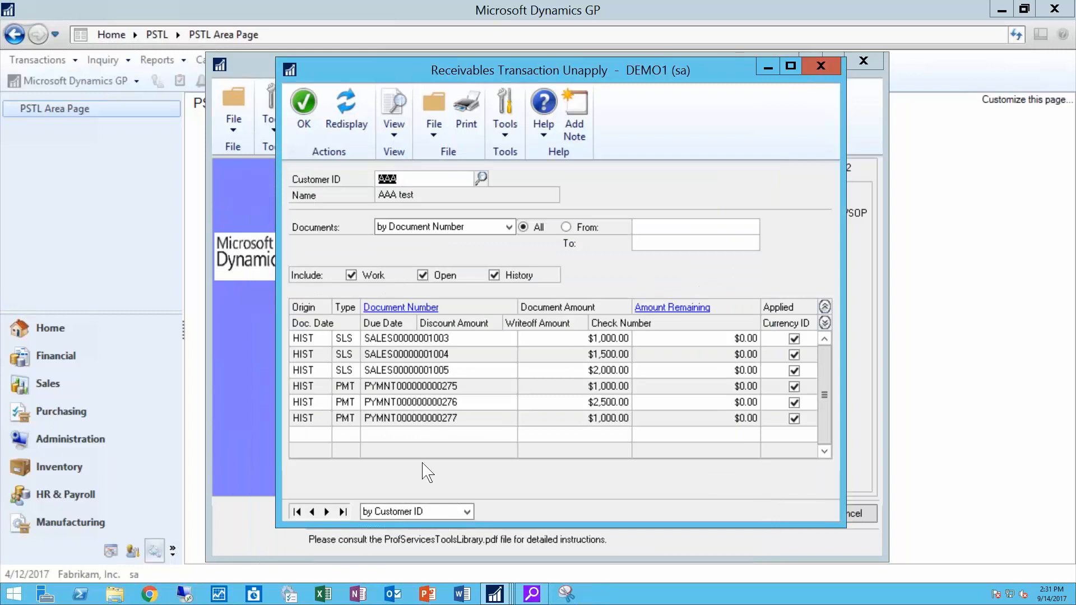
{"action": "left_click", "coordinate": [795, 419]}
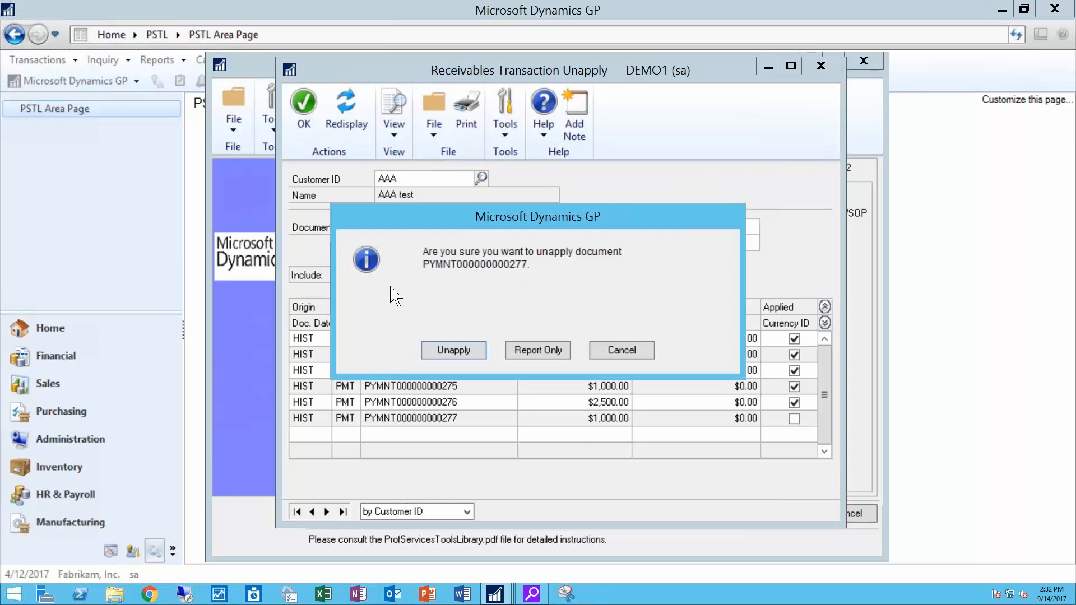
{"action": "left_click", "coordinate": [451, 351]}
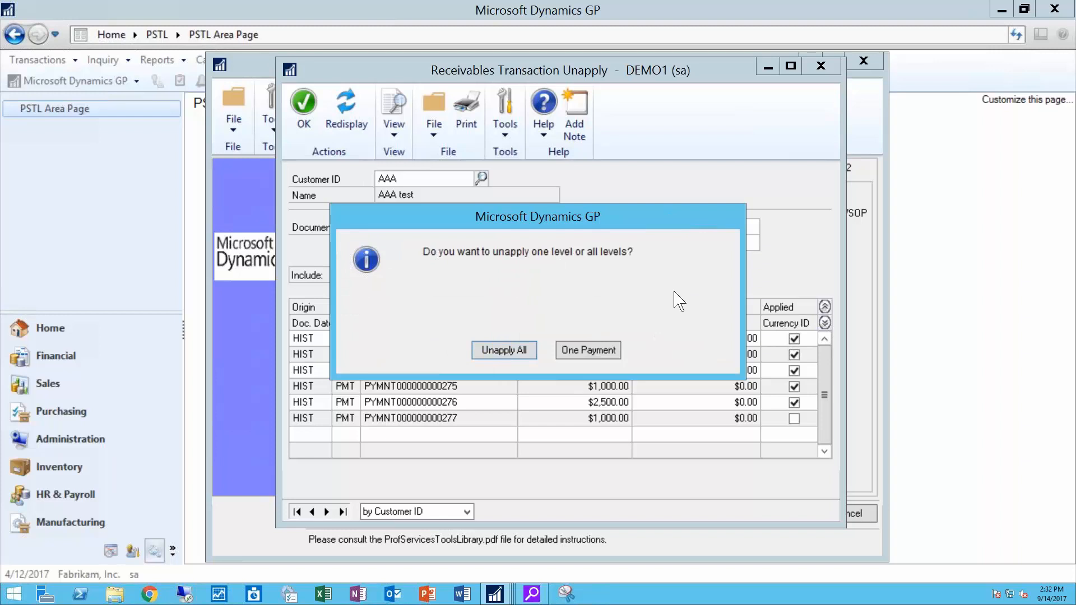
{"action": "left_click_drag", "start_coordinate": [604, 221], "coordinate": [724, 161]}
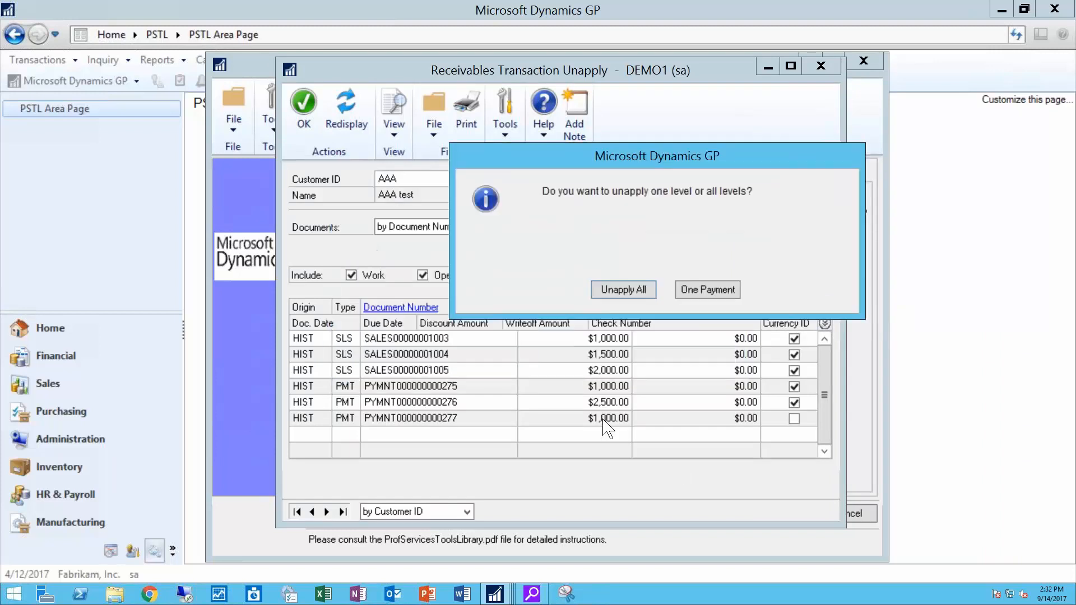
{"action": "left_click", "coordinate": [627, 289]}
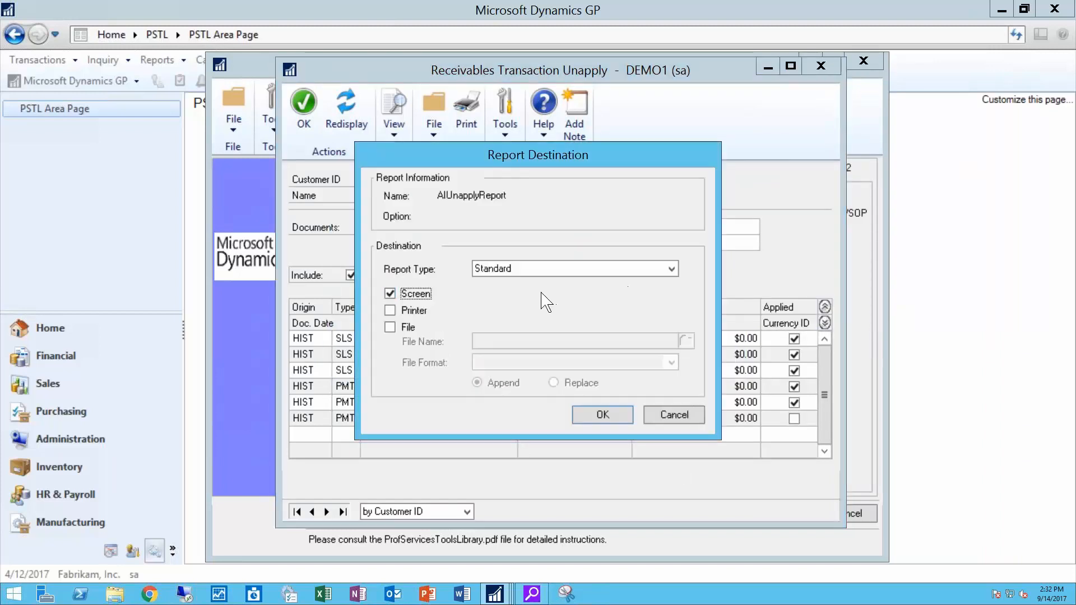
Output the unapplied documents report to the screen, review it full size, and close the report, the unapply window and the tools library.
{"action": "left_click", "coordinate": [617, 412]}
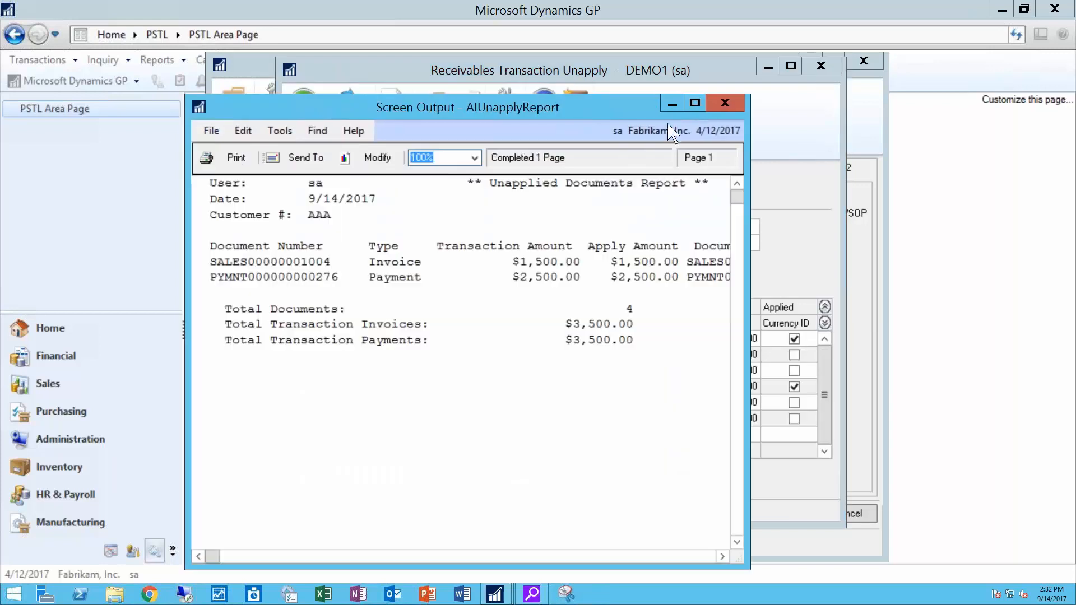
{"action": "left_click", "coordinate": [695, 102]}
{"action": "left_click", "coordinate": [95, 230]}
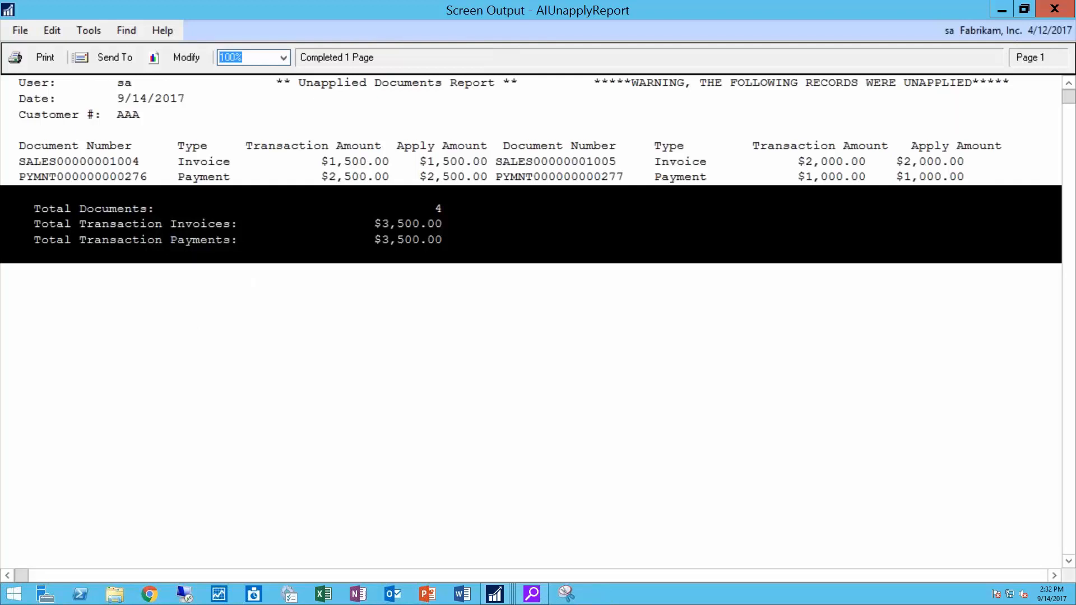
{"action": "left_click", "coordinate": [1054, 9]}
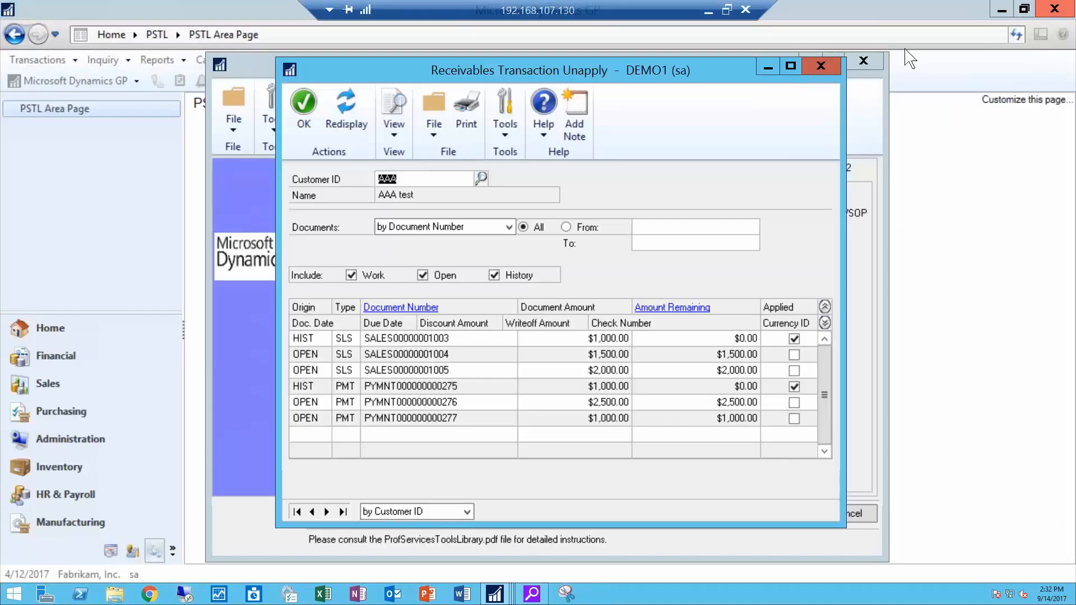
{"action": "left_click", "coordinate": [821, 66]}
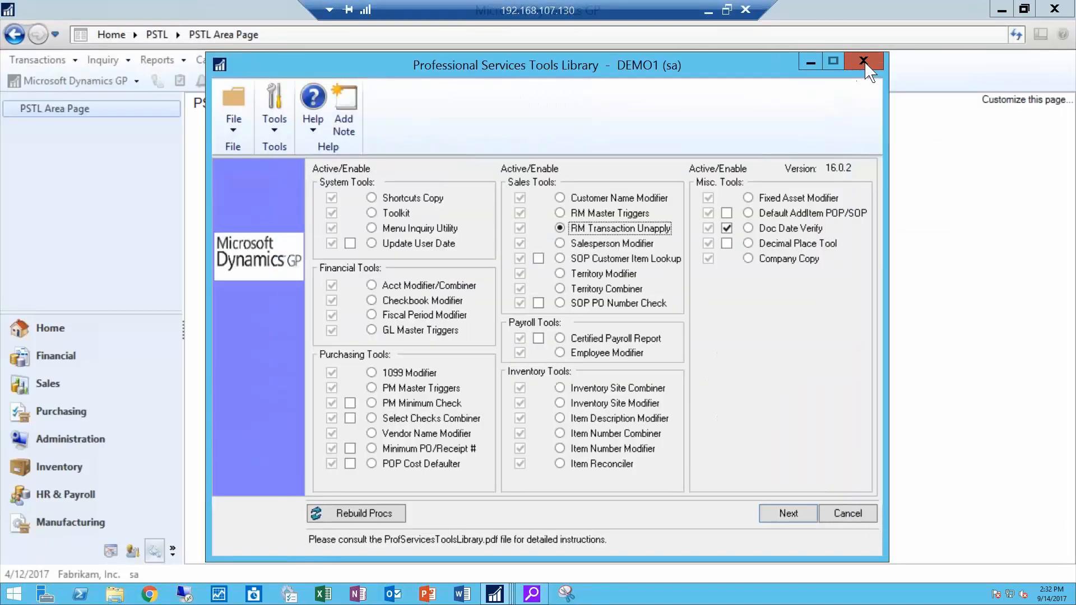
{"action": "left_click", "coordinate": [926, 13]}
Check the origin of customer AAA's invoices and payments in the Sales inquiry by customer, and close the inquiry.
{"action": "left_click", "coordinate": [103, 384]}
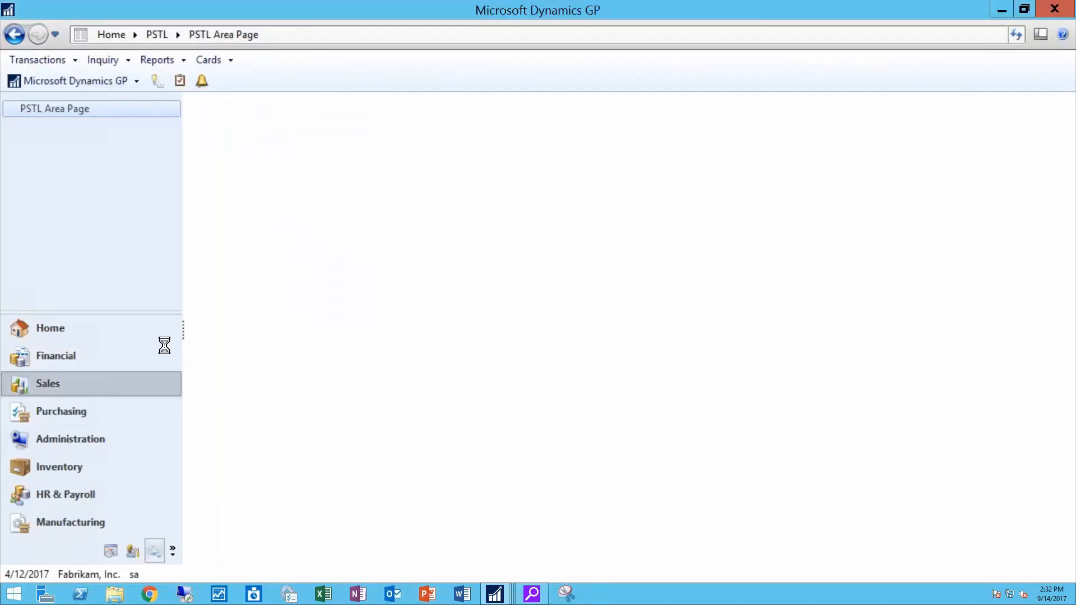
{"action": "left_click", "coordinate": [263, 402]}
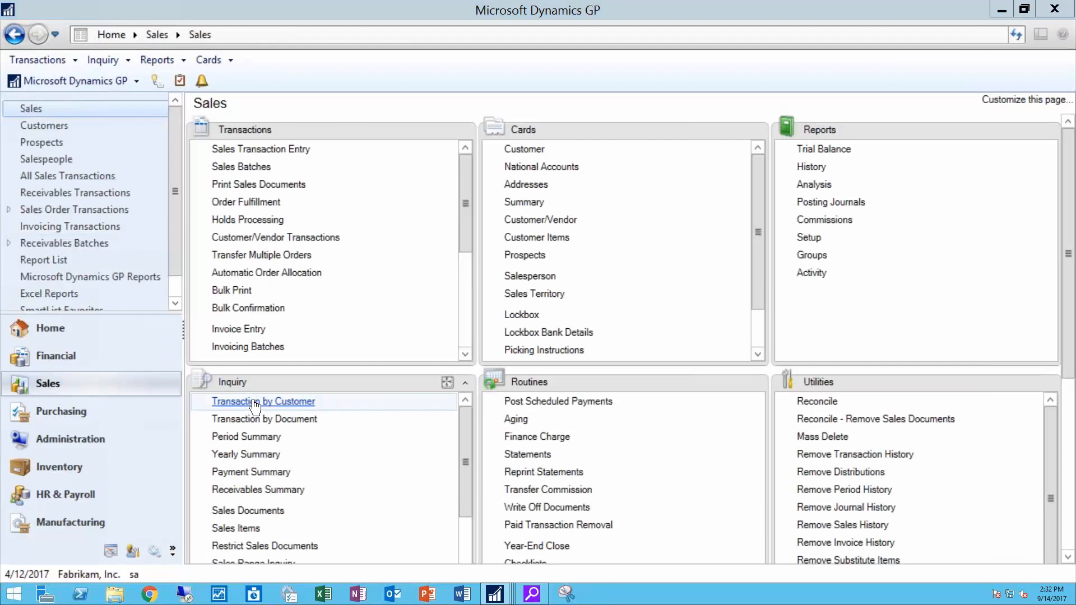
{"action": "left_click", "coordinate": [517, 78]}
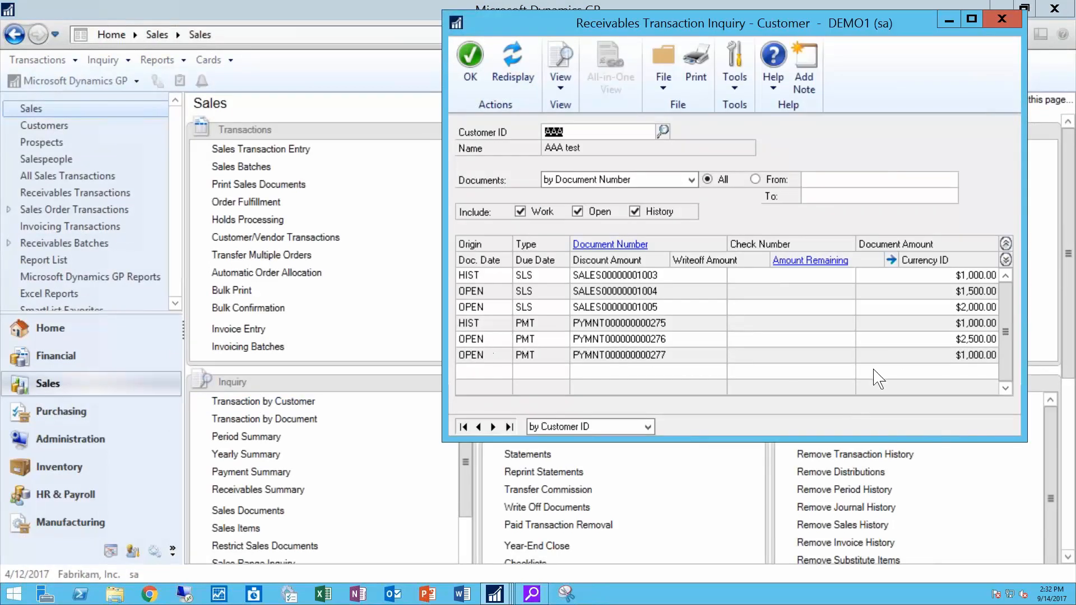
{"action": "left_click", "coordinate": [973, 359]}
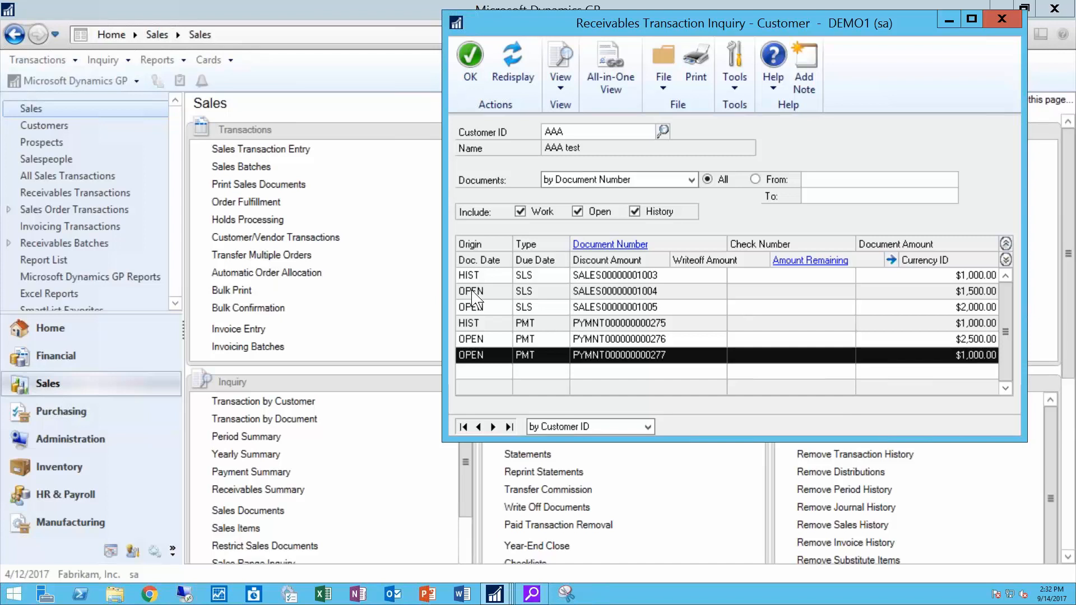
{"action": "left_click", "coordinate": [501, 310]}
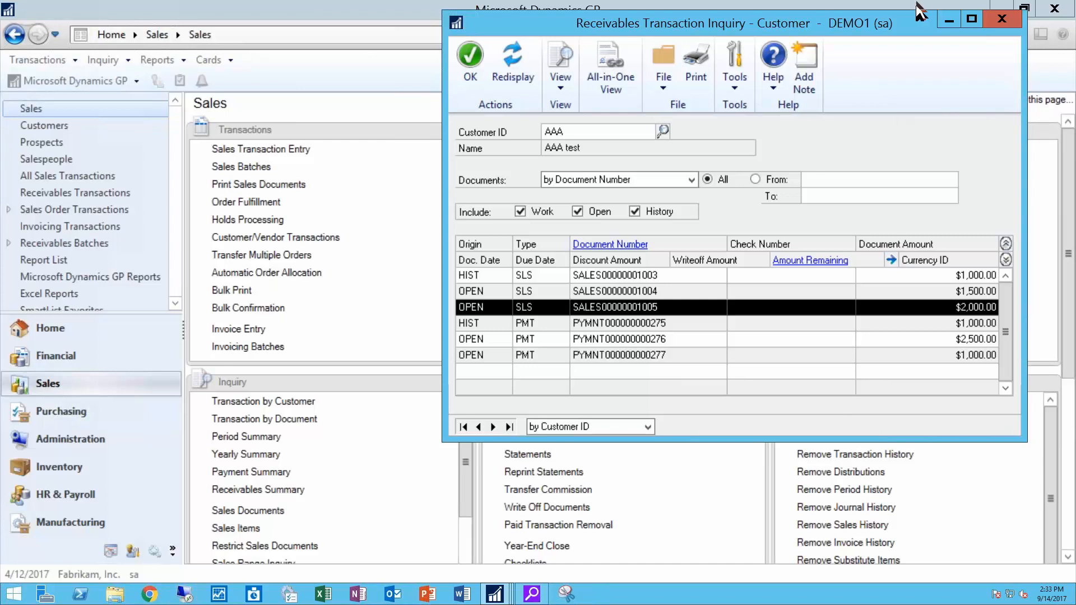
{"action": "left_click", "coordinate": [1002, 20]}
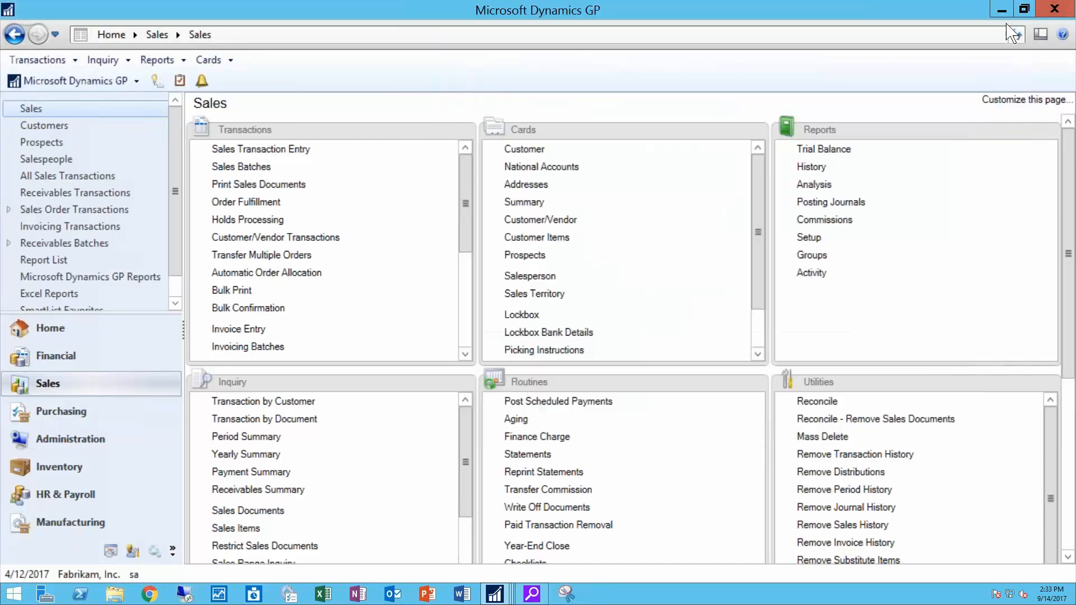
Open the Purchasing Report Groups window and choose the Setup/Lists report category.
{"action": "left_click", "coordinate": [101, 421]}
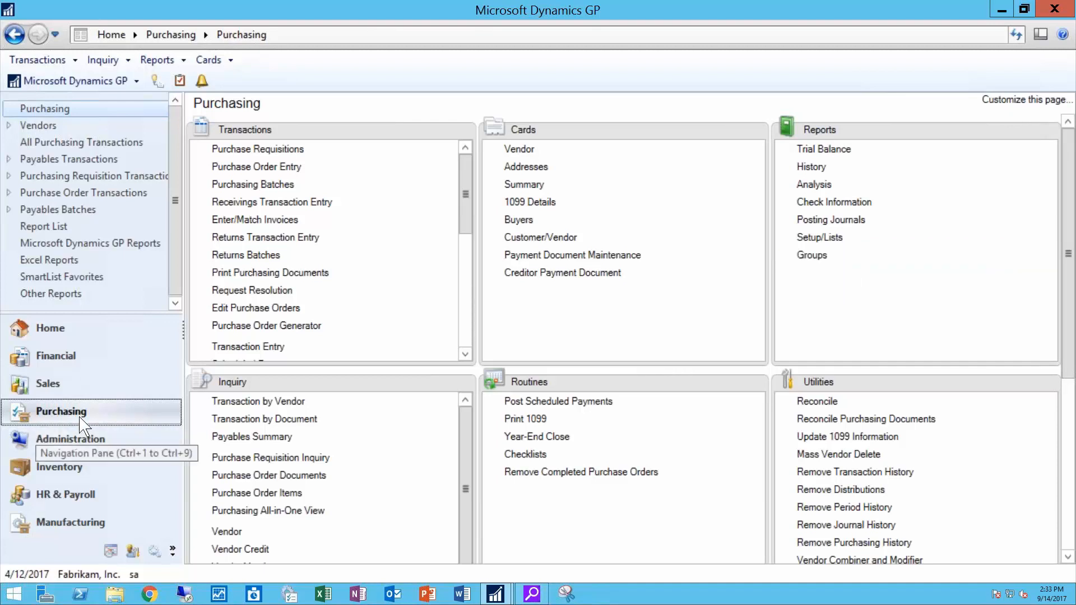
{"action": "left_click", "coordinate": [811, 256]}
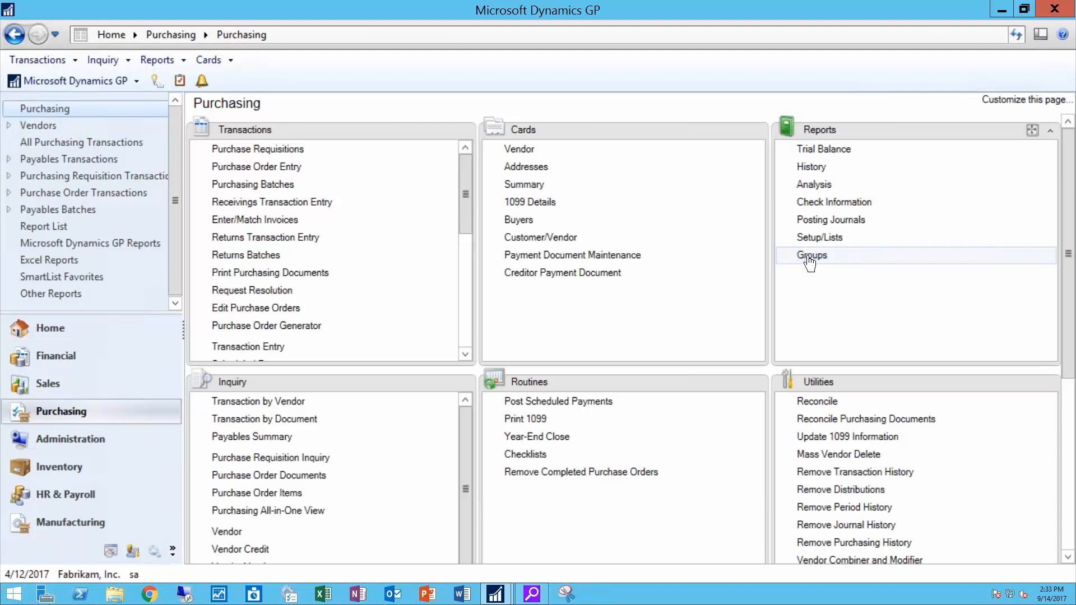
{"action": "left_click", "coordinate": [343, 281]}
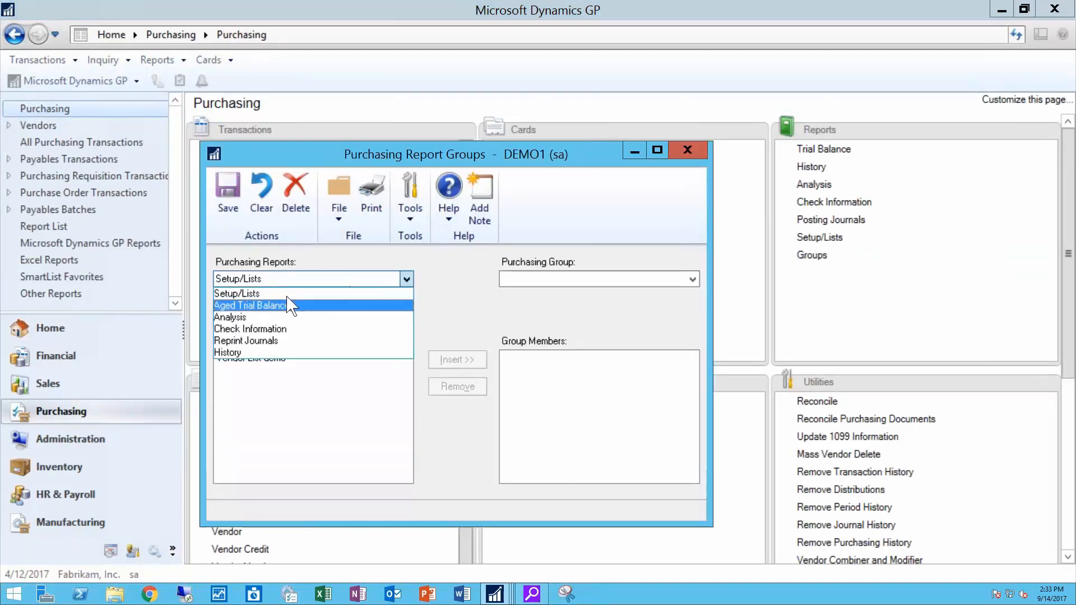
{"action": "left_click", "coordinate": [255, 294]}
Display the members of the existing purchasing group Month end reports and clear the window.
{"action": "left_click", "coordinate": [552, 279]}
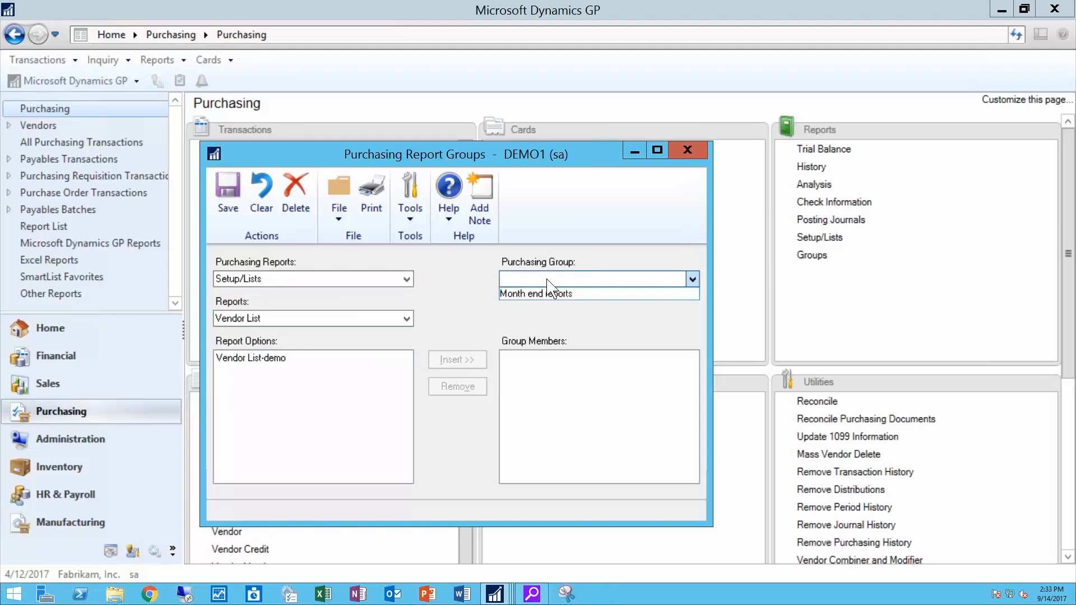
{"action": "left_click", "coordinate": [539, 297]}
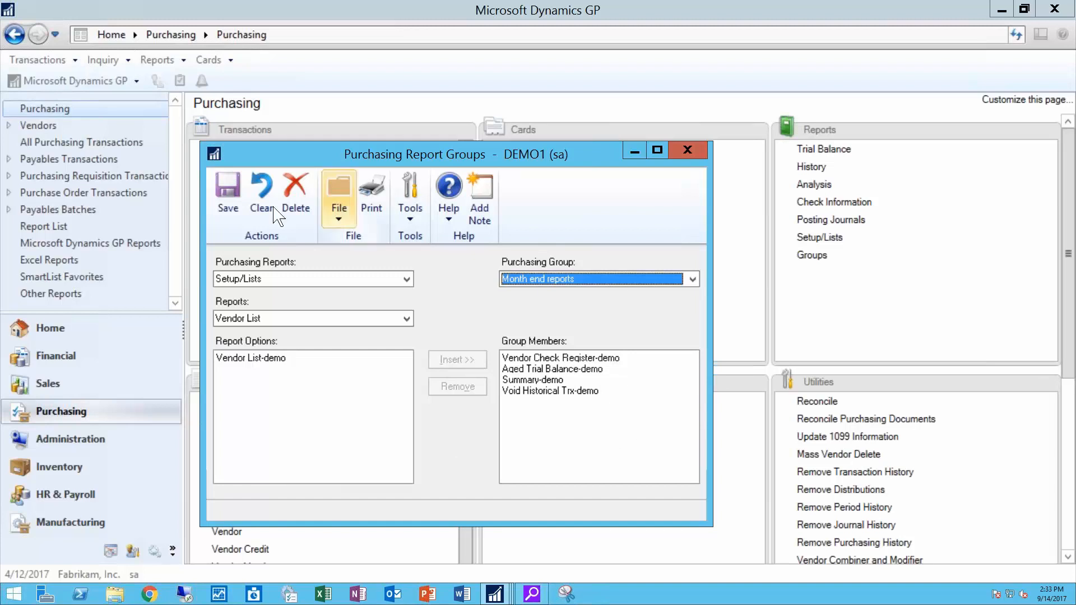
{"action": "left_click", "coordinate": [261, 190]}
Browse the reports offered in the Setup/Lists category, leaving Vendor List selected.
{"action": "left_click", "coordinate": [314, 279]}
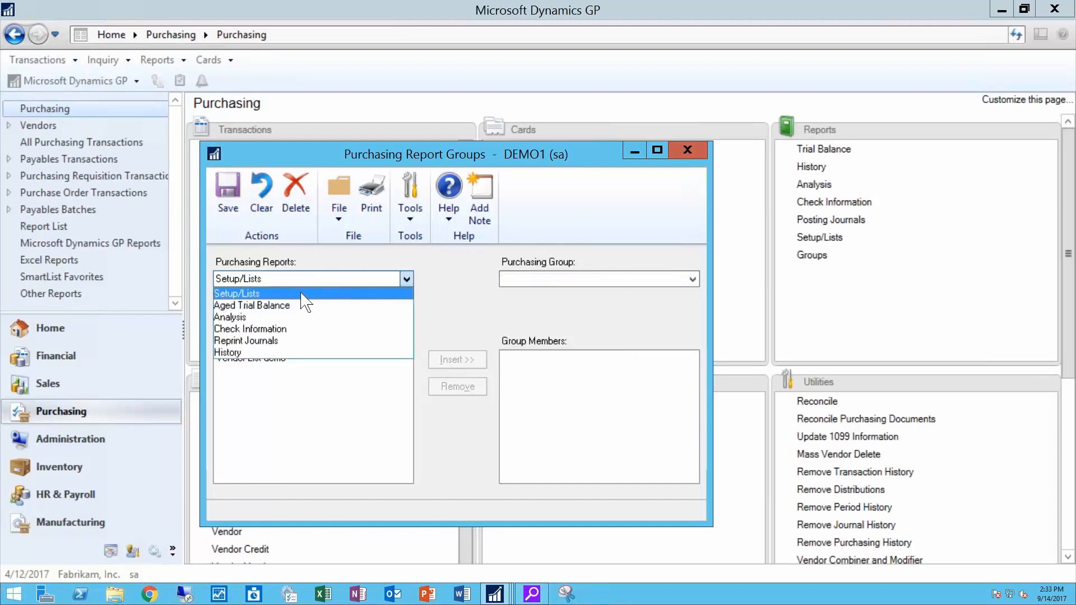
{"action": "left_click", "coordinate": [300, 293]}
{"action": "left_click", "coordinate": [285, 318]}
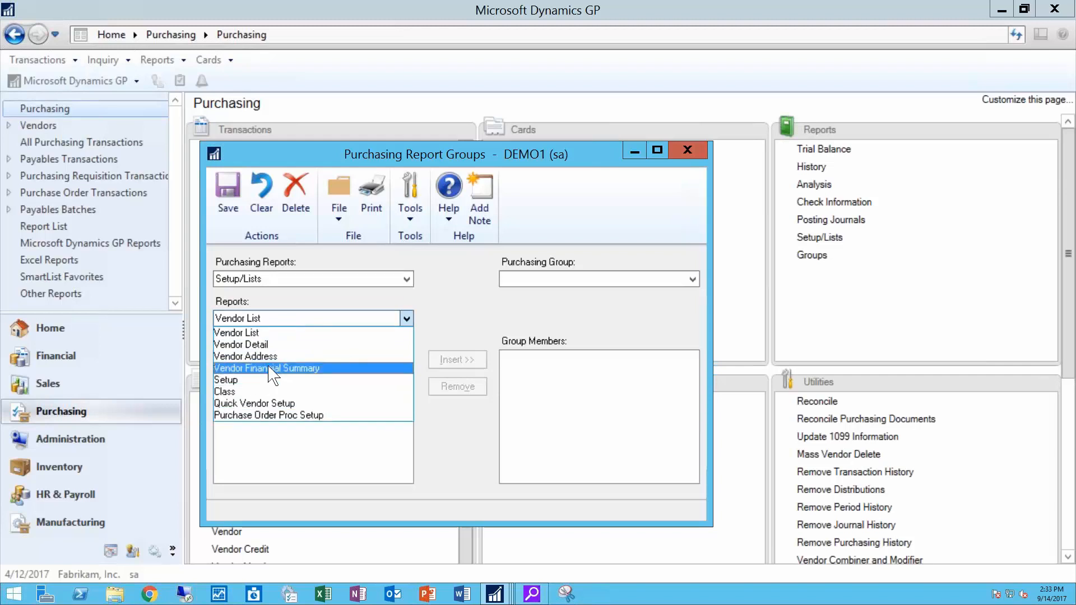
{"action": "left_click", "coordinate": [289, 332]}
Add the Historical Aged Trial Balance-demo option from the Aged Trial Balance category to the group members.
{"action": "left_click", "coordinate": [286, 278]}
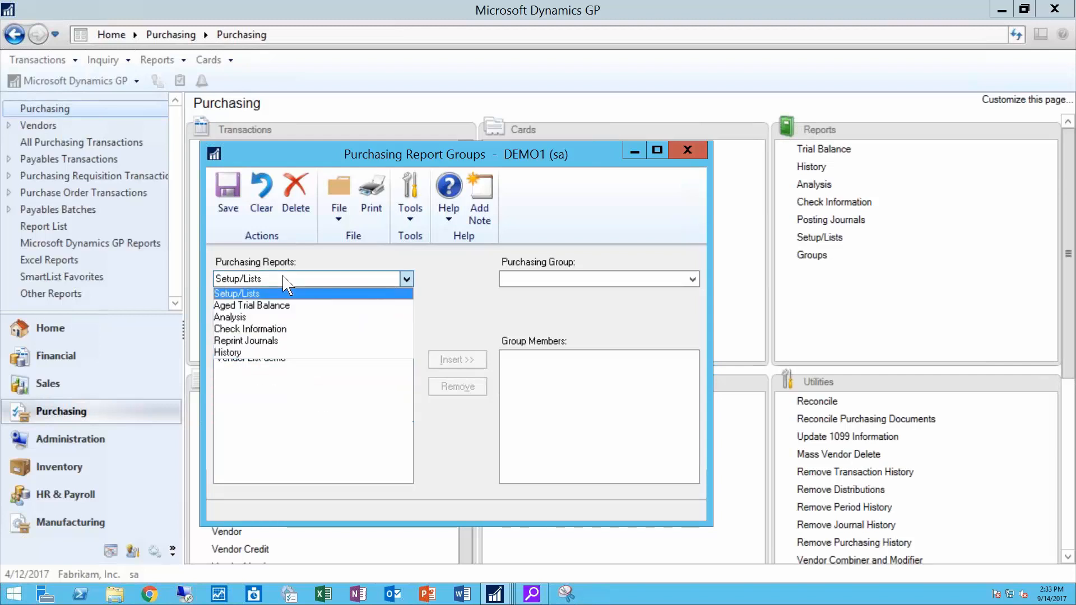
{"action": "left_click", "coordinate": [276, 306]}
{"action": "left_click", "coordinate": [250, 318]}
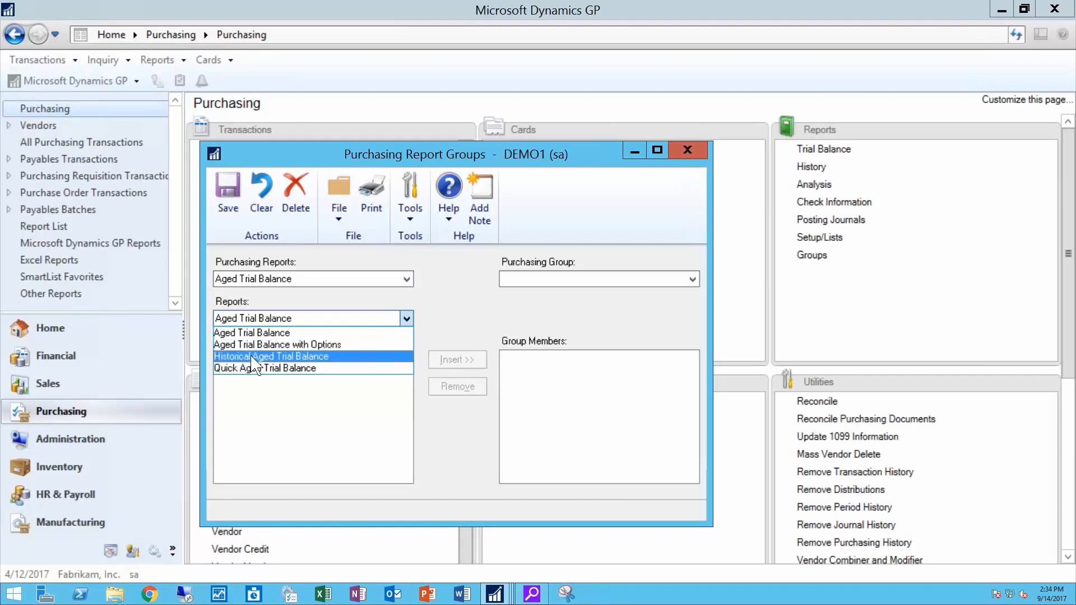
{"action": "left_click", "coordinate": [252, 356]}
{"action": "left_click", "coordinate": [254, 359]}
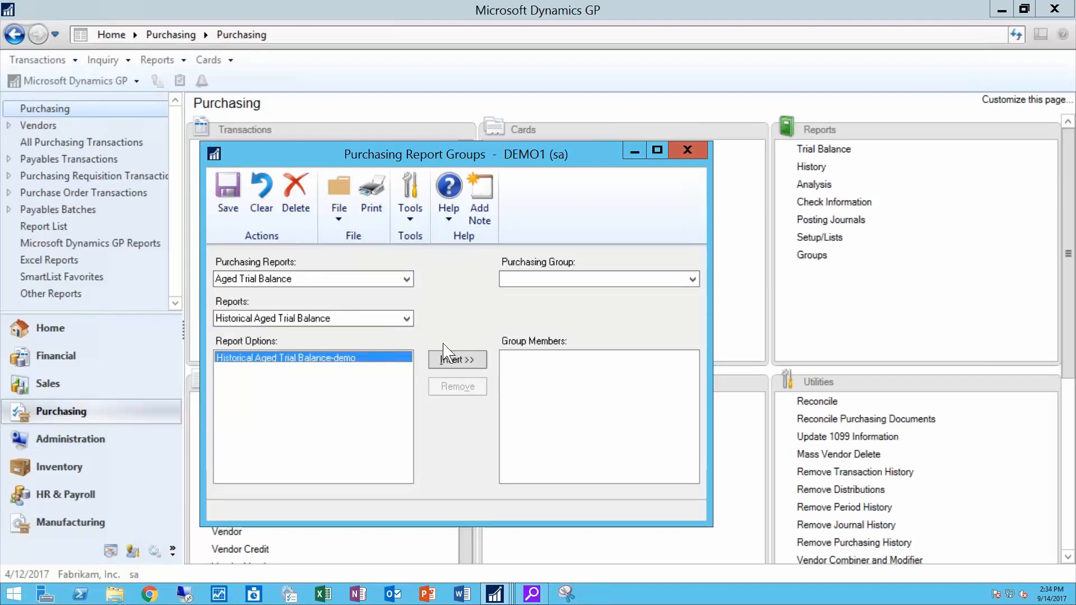
{"action": "left_click", "coordinate": [459, 360]}
Add the Cash Requirements-demo option from the Analysis category to the group members.
{"action": "left_click", "coordinate": [322, 279]}
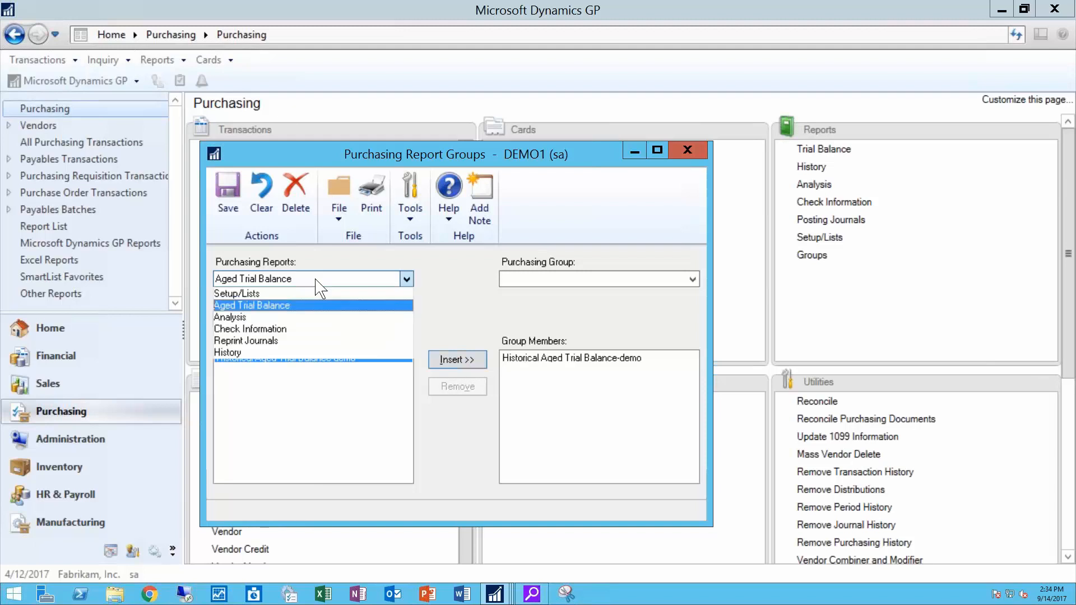
{"action": "left_click", "coordinate": [247, 318]}
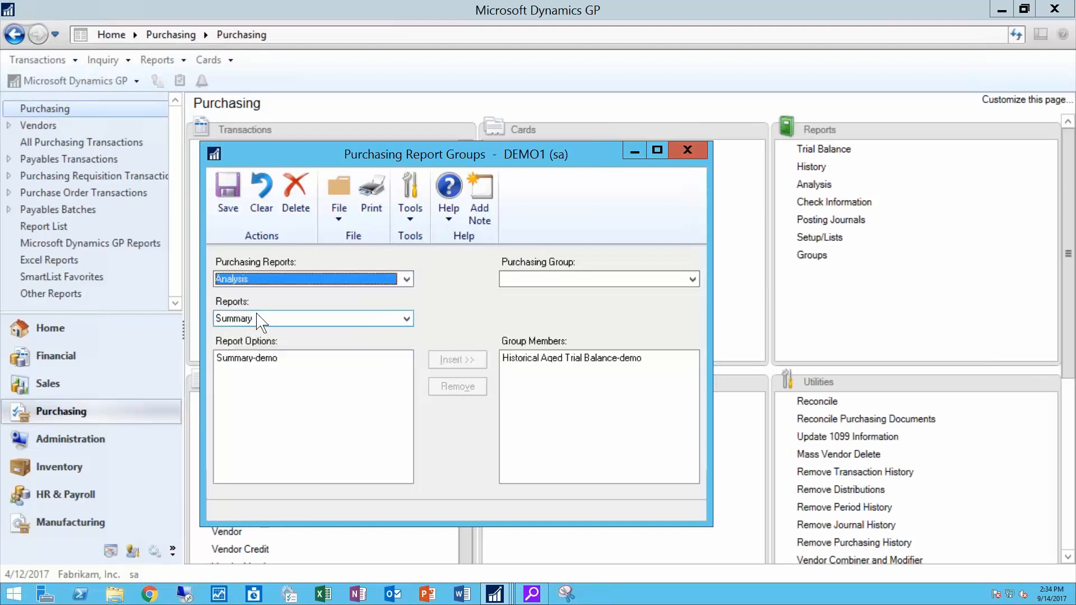
{"action": "left_click", "coordinate": [269, 318]}
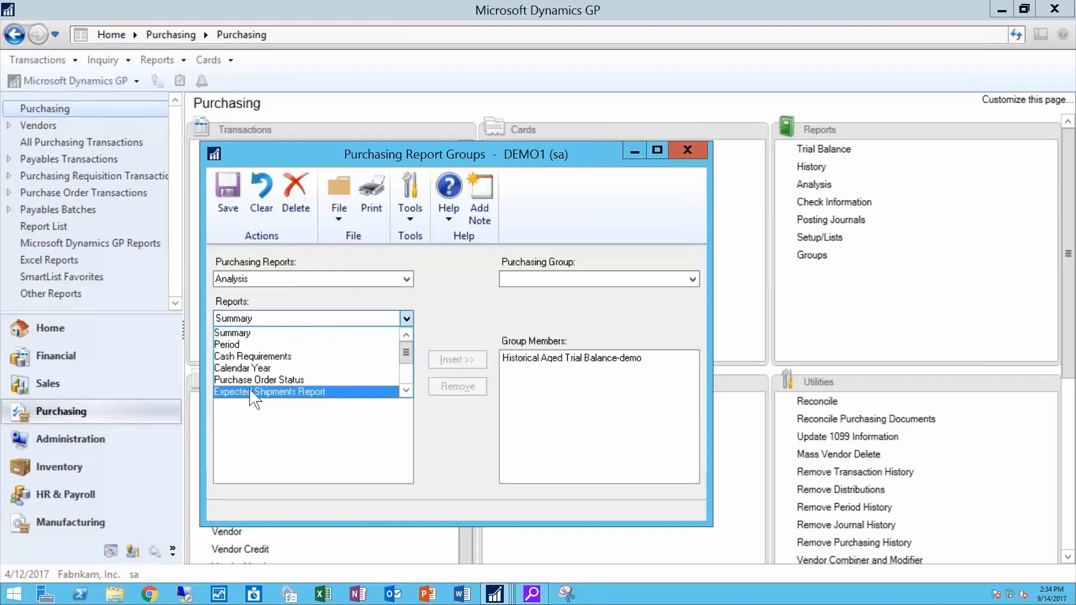
{"action": "left_click", "coordinate": [252, 357]}
{"action": "left_click", "coordinate": [253, 358]}
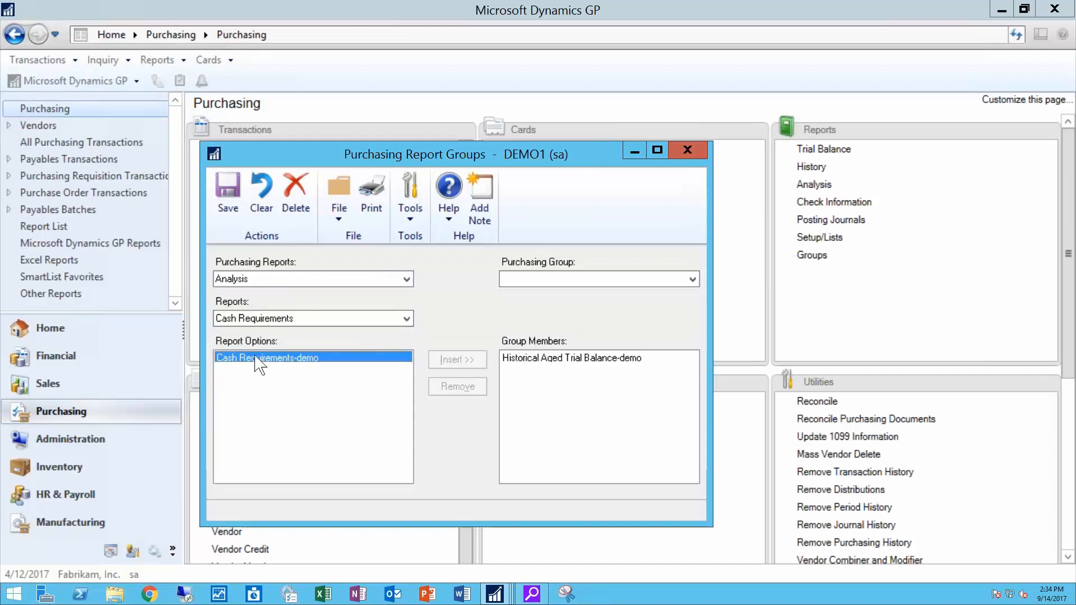
{"action": "left_click", "coordinate": [443, 360]}
Add the Vendor Check Register-demo option from the Check Information category to the group members.
{"action": "left_click", "coordinate": [312, 280]}
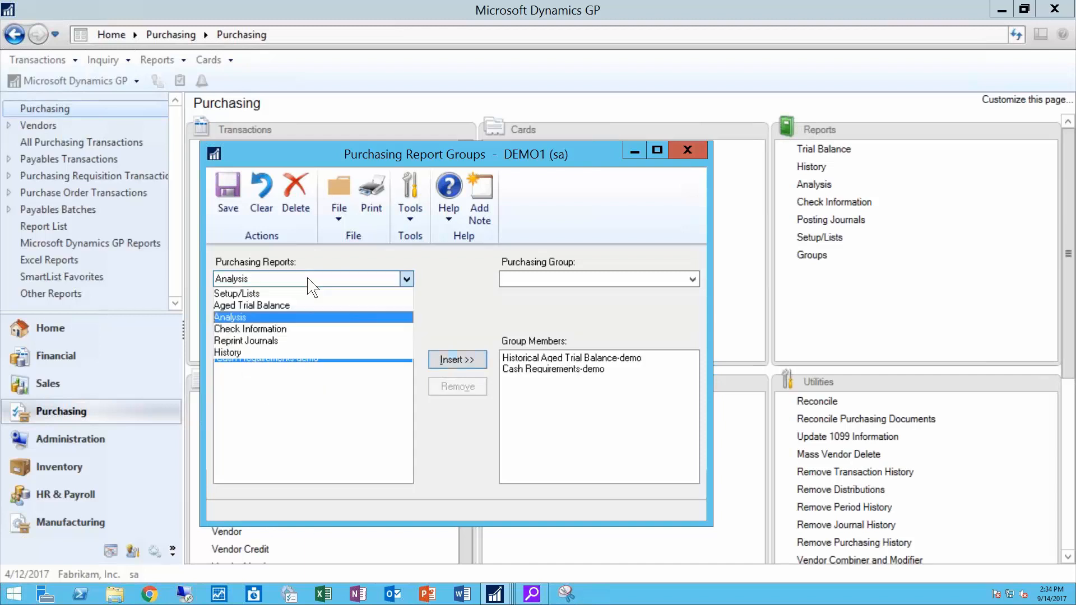
{"action": "left_click", "coordinate": [253, 330]}
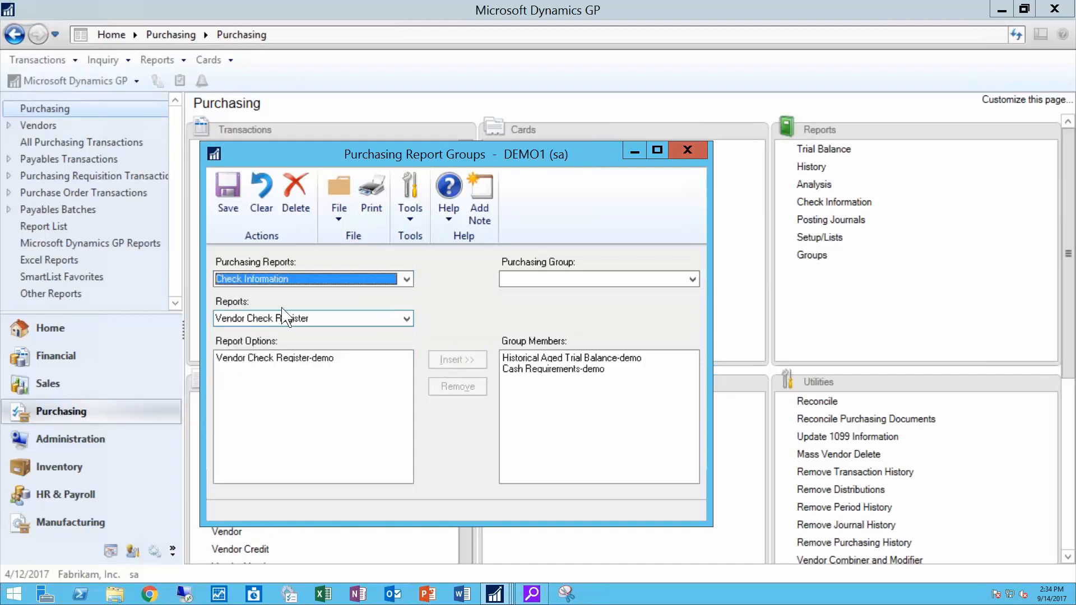
{"action": "left_click", "coordinate": [271, 316]}
{"action": "left_click", "coordinate": [271, 317]}
{"action": "left_click", "coordinate": [271, 317]}
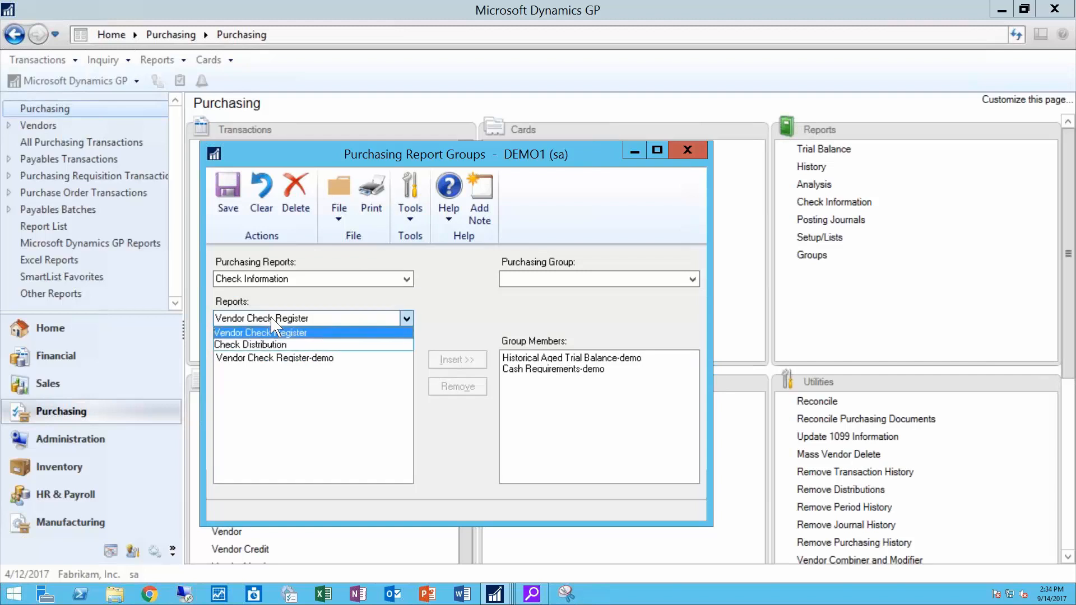
{"action": "left_click", "coordinate": [270, 333]}
{"action": "left_click", "coordinate": [258, 358]}
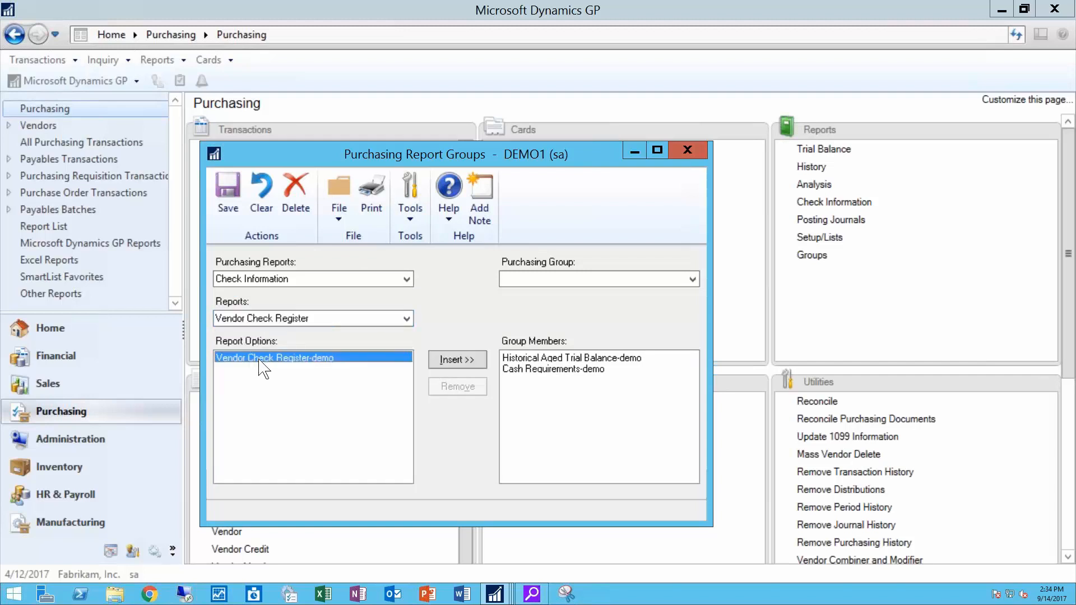
{"action": "left_click", "coordinate": [457, 361]}
Add the Transaction History-Detail-demo option from the History category to the group members.
{"action": "left_click", "coordinate": [314, 278]}
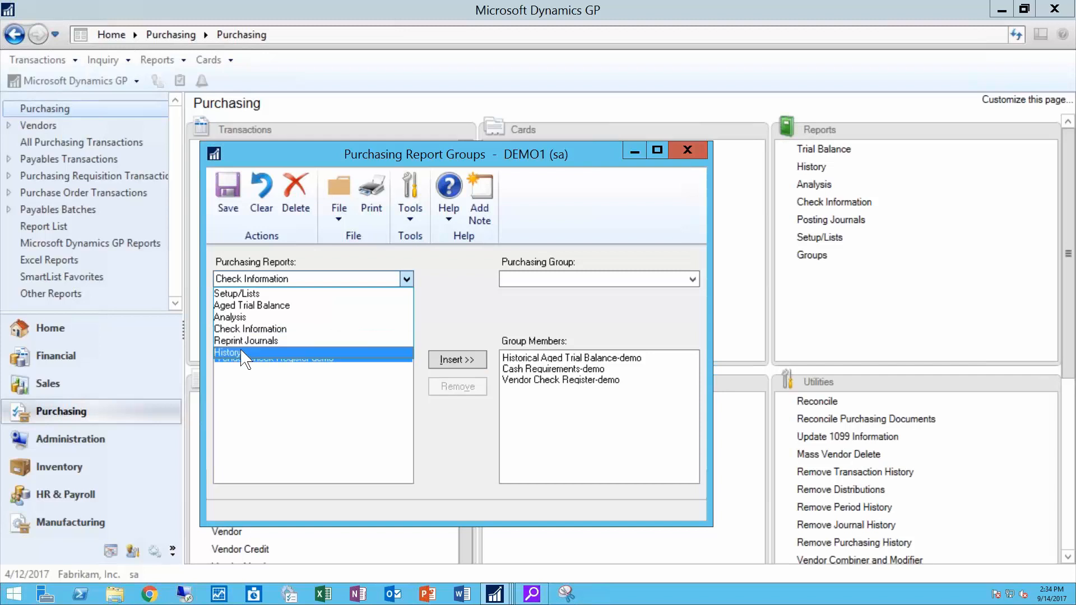
{"action": "left_click", "coordinate": [243, 352]}
{"action": "left_click", "coordinate": [255, 318]}
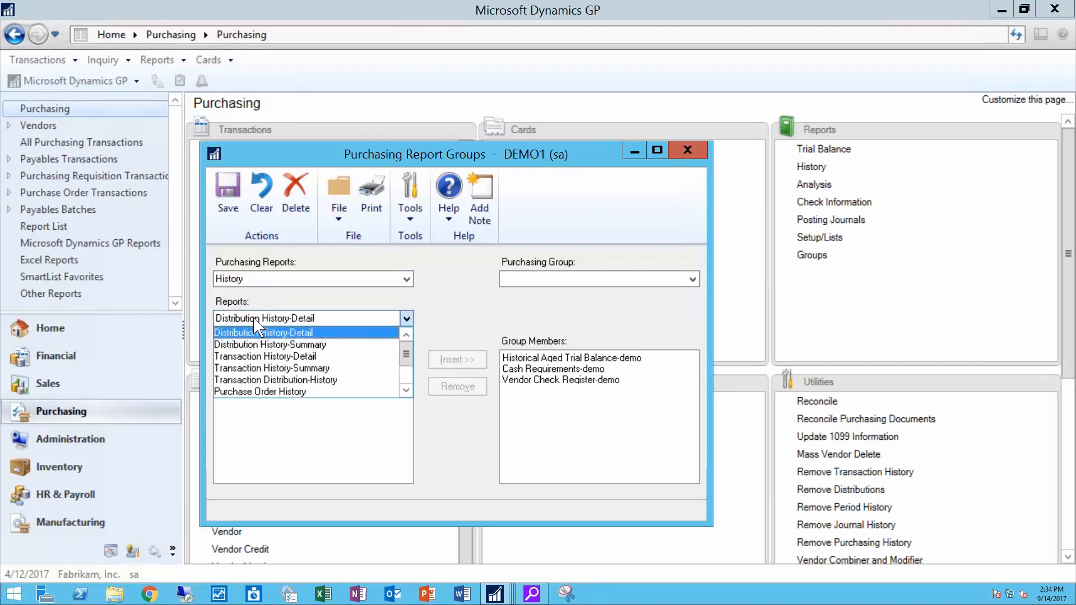
{"action": "left_click", "coordinate": [252, 357]}
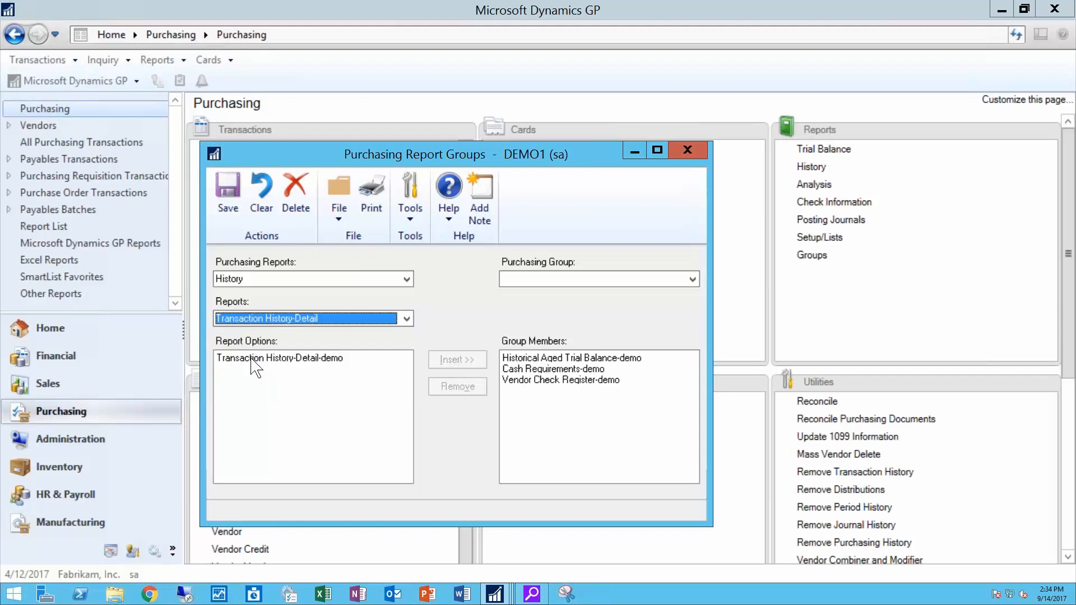
{"action": "left_click", "coordinate": [280, 358]}
{"action": "left_click", "coordinate": [473, 361]}
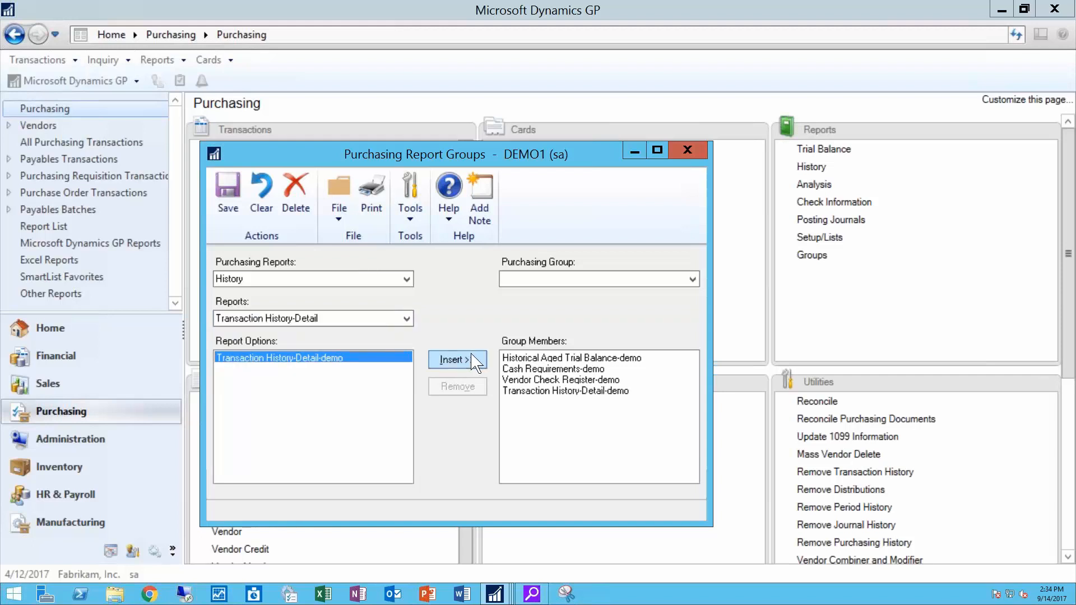
Save the four group members as a purchasing report group named "Monthly report test".
{"action": "left_click", "coordinate": [545, 286]}
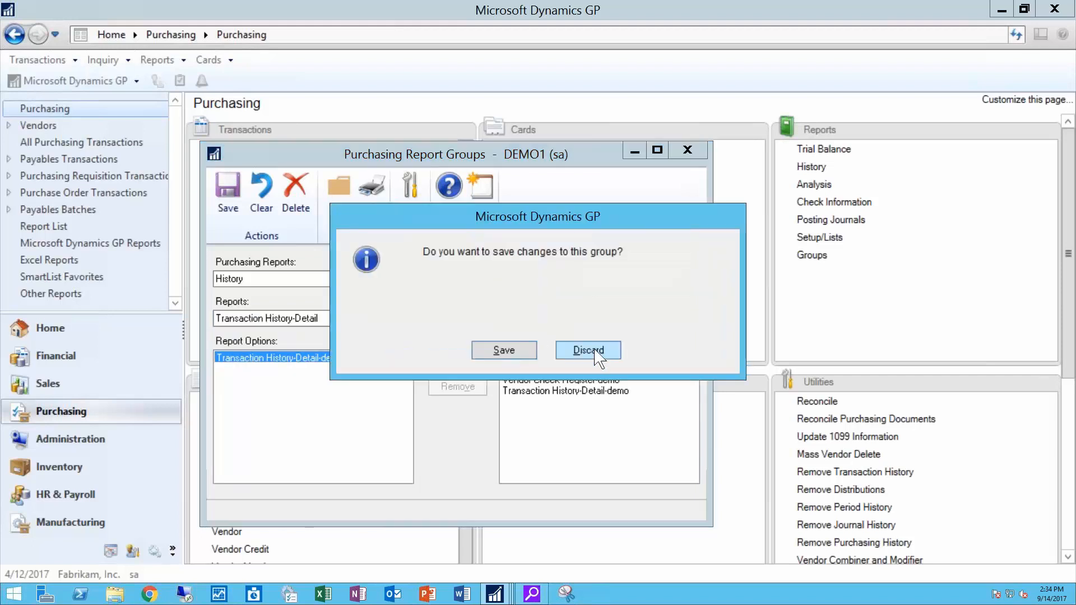
{"action": "left_click", "coordinate": [509, 355]}
{"action": "left_click_drag", "start_coordinate": [527, 255], "coordinate": [397, 241]}
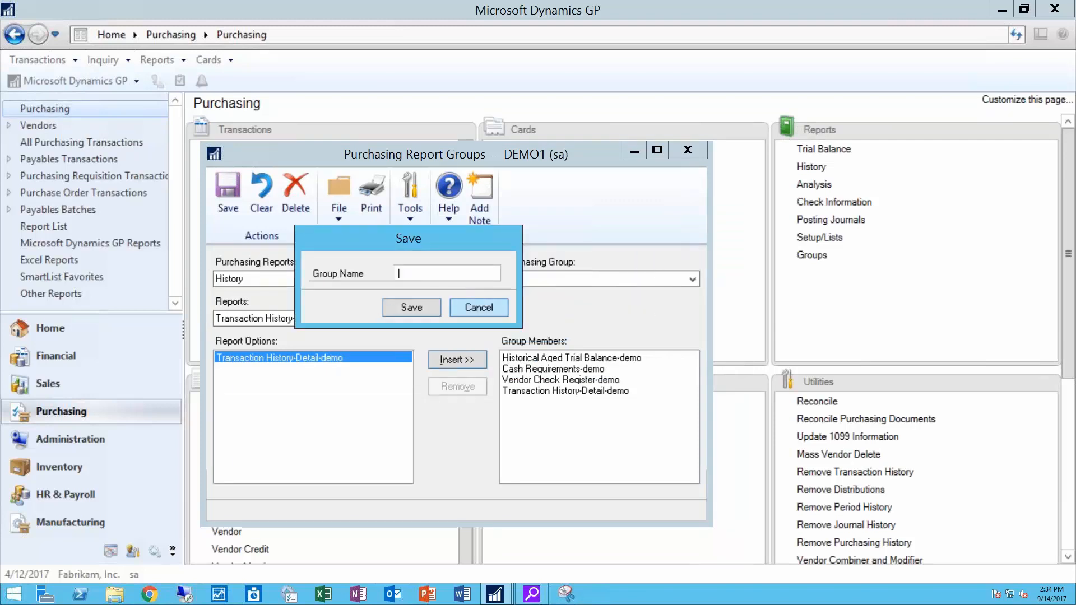
{"action": "type", "text": "y report test"}
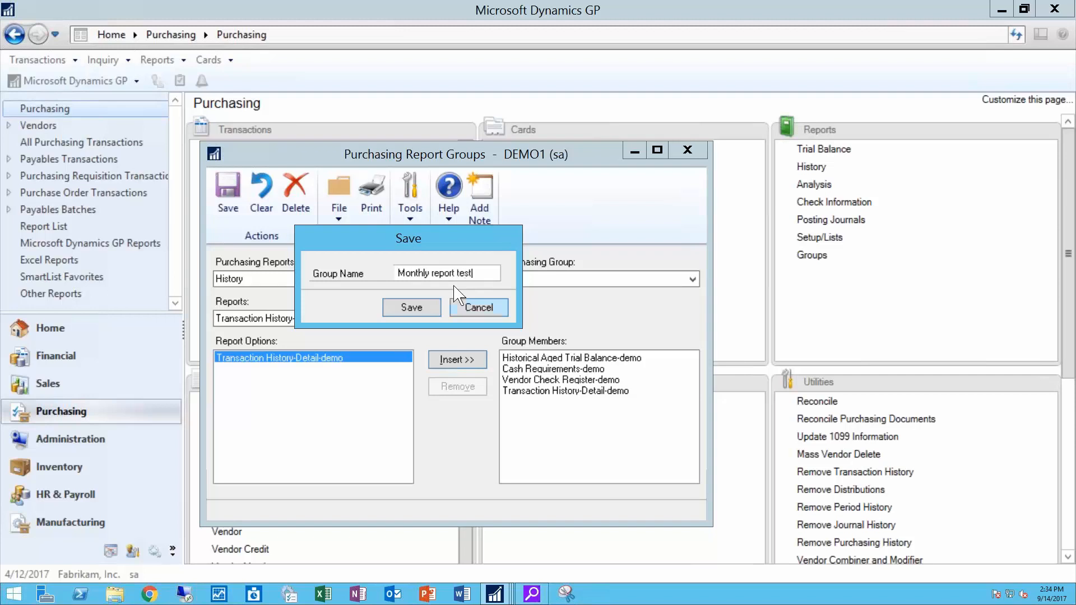
{"action": "left_click", "coordinate": [419, 307]}
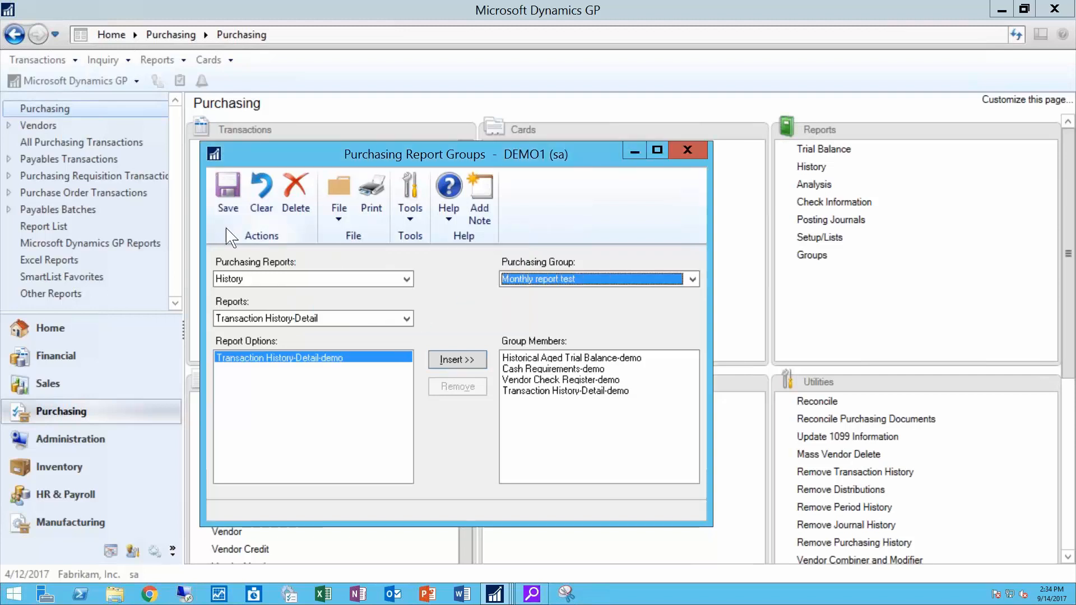
{"action": "left_click", "coordinate": [228, 192]}
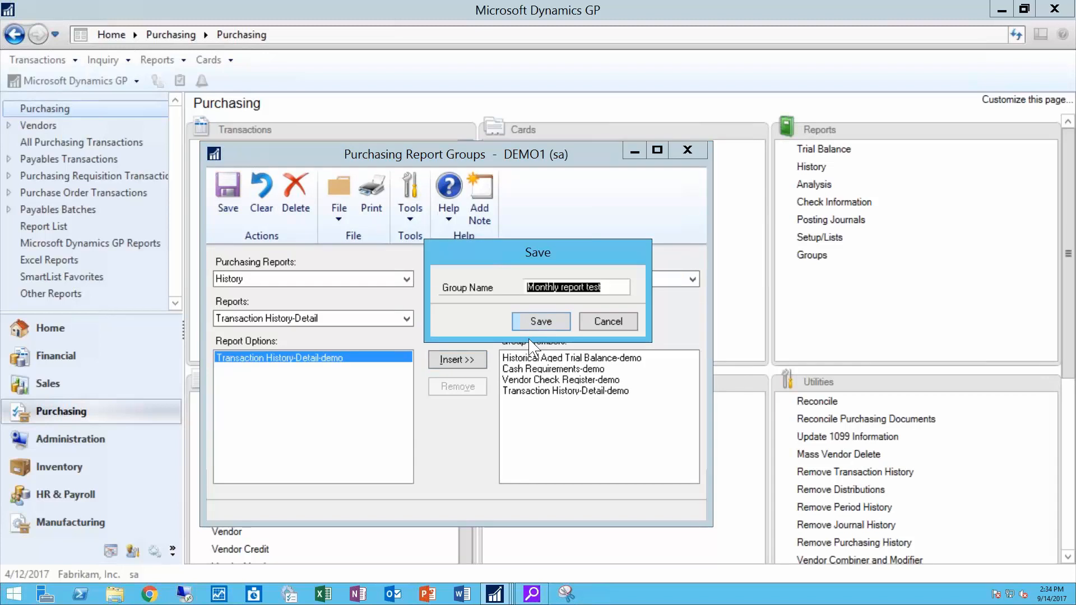
{"action": "left_click", "coordinate": [542, 320]}
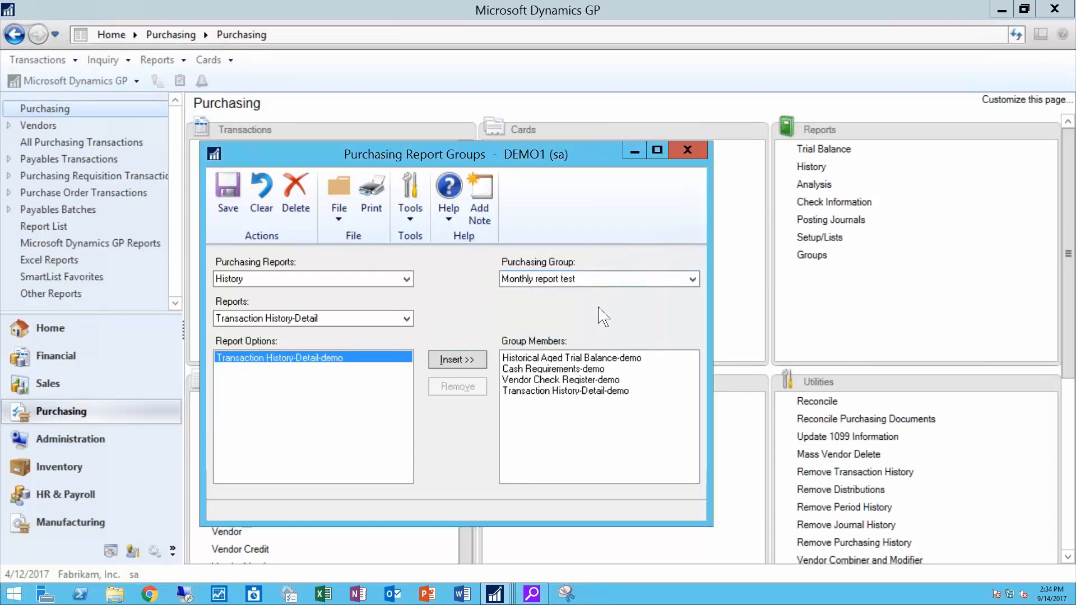
Print the Monthly report test group, closing each report's screen output in turn, and close the report groups window.
{"action": "left_click", "coordinate": [380, 197]}
{"action": "left_click_drag", "start_coordinate": [433, 157], "coordinate": [359, 28]}
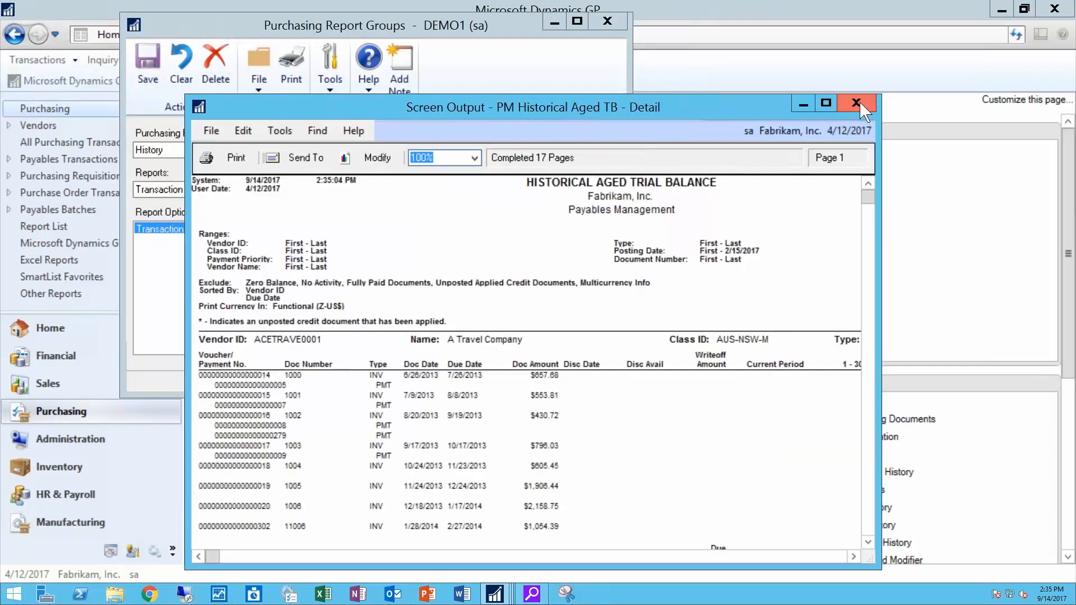
{"action": "left_click", "coordinate": [858, 103]}
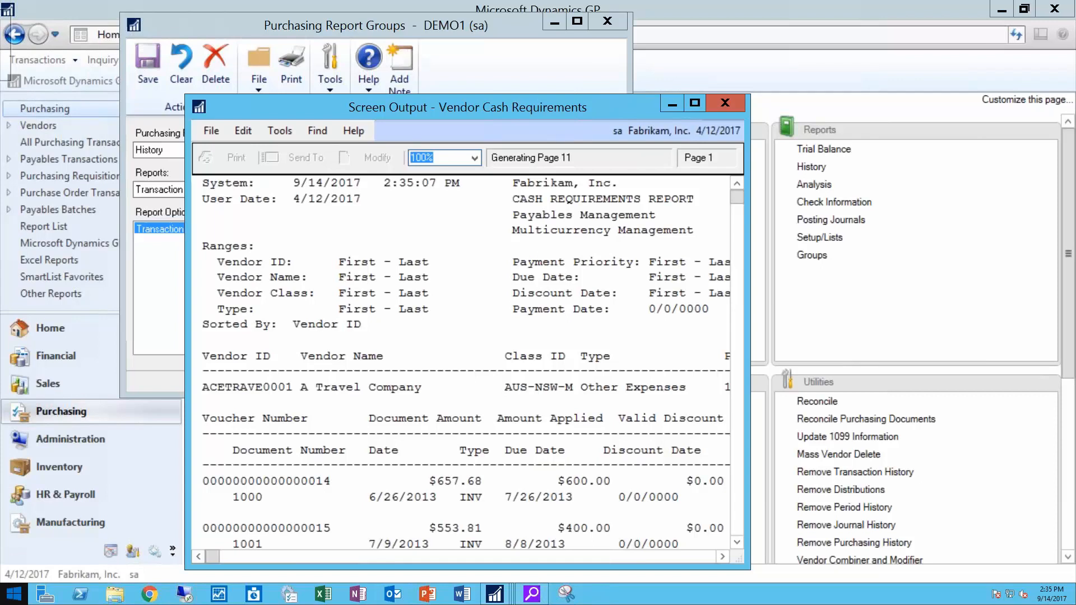
{"action": "left_click", "coordinate": [728, 97]}
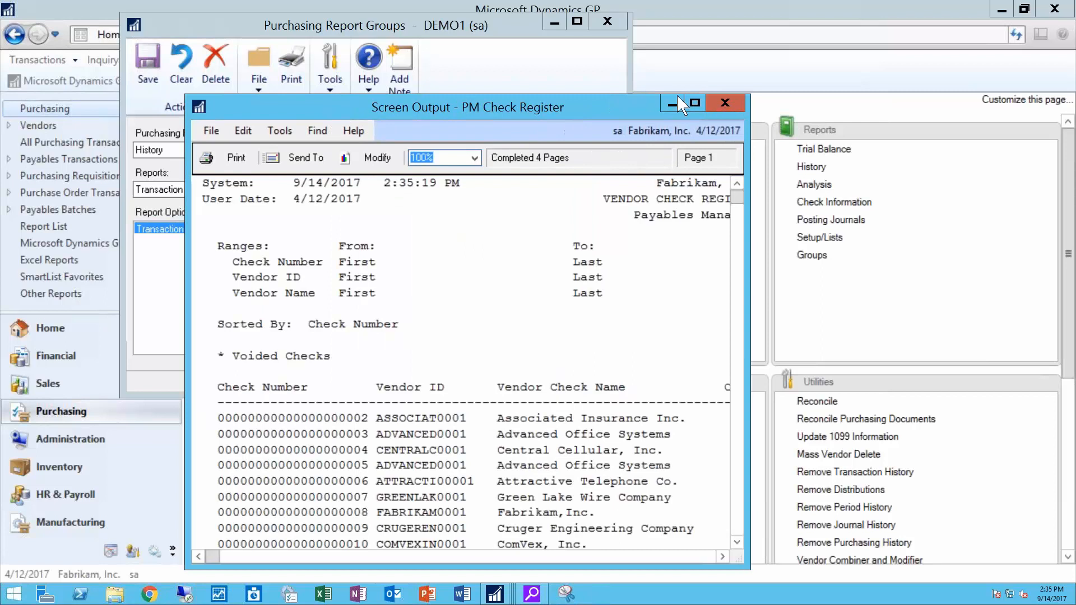
{"action": "left_click", "coordinate": [726, 101]}
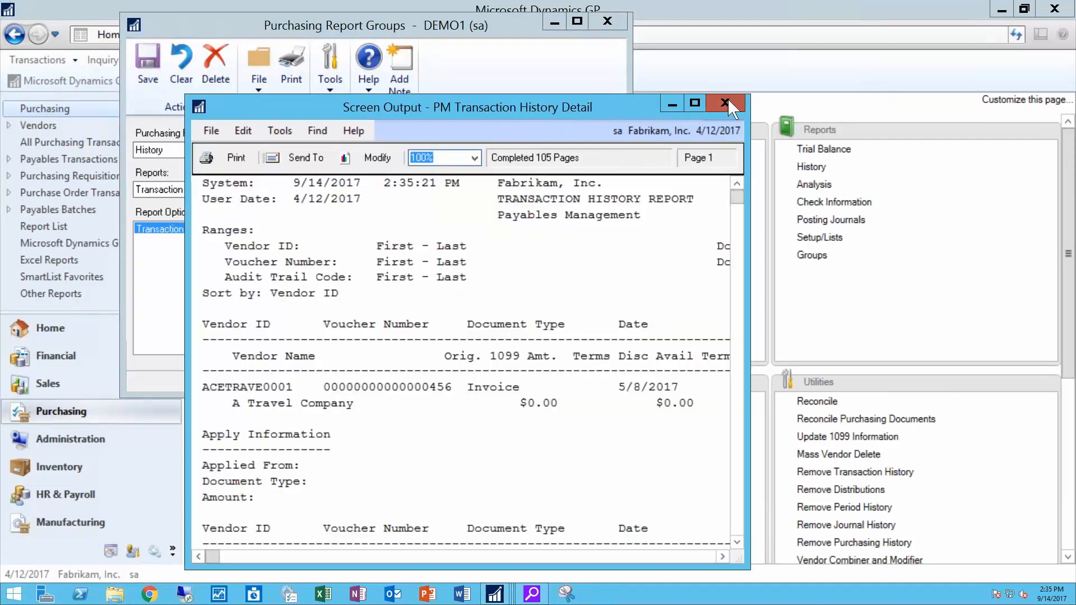
{"action": "left_click", "coordinate": [726, 102]}
{"action": "left_click", "coordinate": [610, 21]}
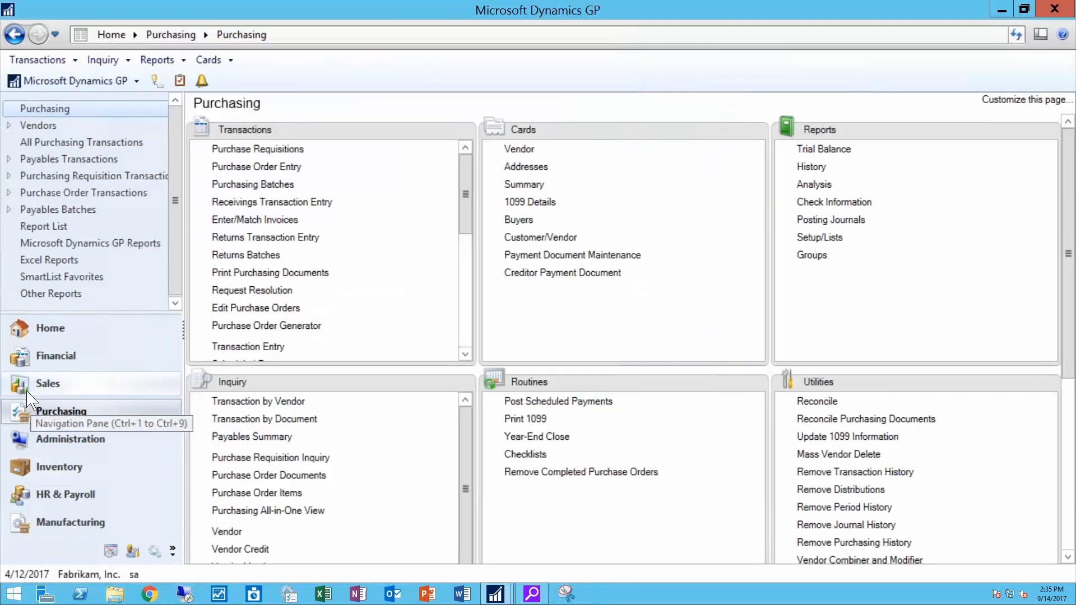
Open the Financial report groups, examine the available financial report categories, and close the window.
{"action": "left_click", "coordinate": [56, 356]}
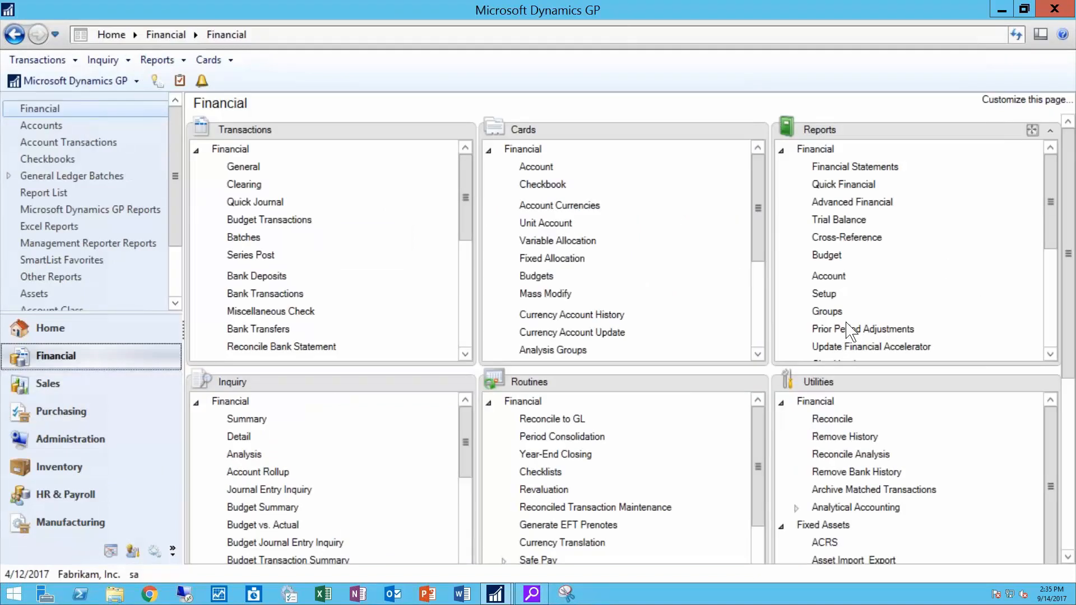
{"action": "left_click", "coordinate": [827, 312]}
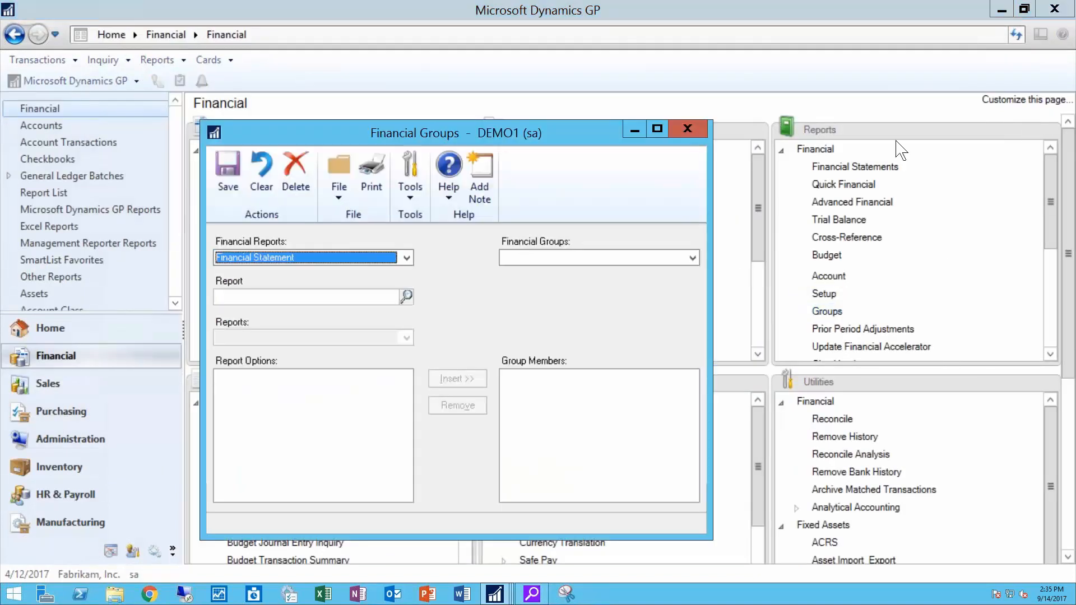
{"action": "left_click", "coordinate": [359, 259]}
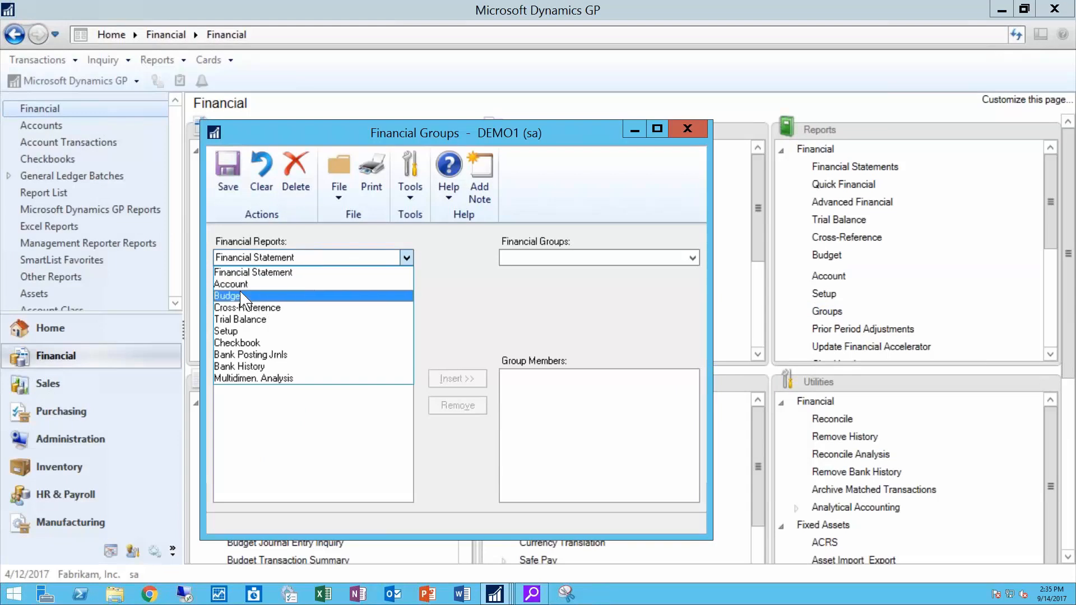
{"action": "left_click", "coordinate": [691, 126]}
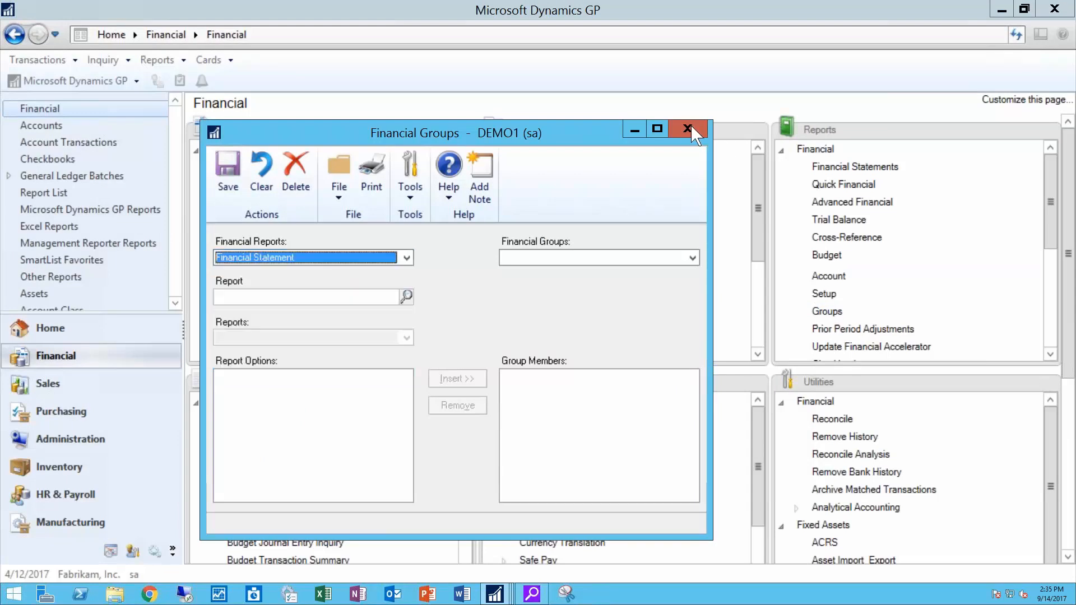
{"action": "left_click", "coordinate": [688, 128]}
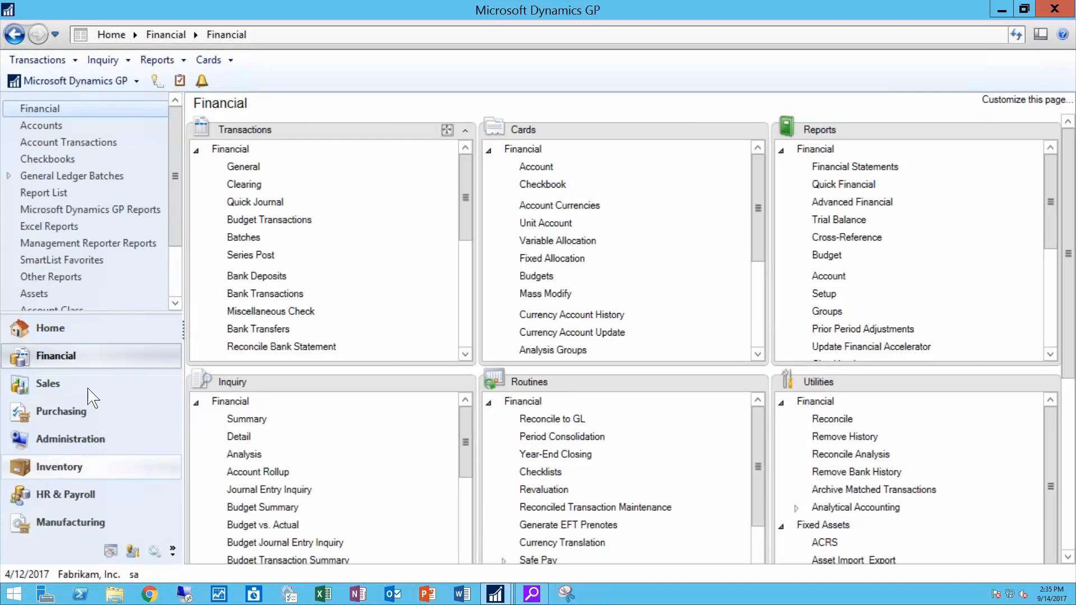
Open a new general ledger transaction entry and bring up its journal entry correction options.
{"action": "left_click", "coordinate": [243, 167]}
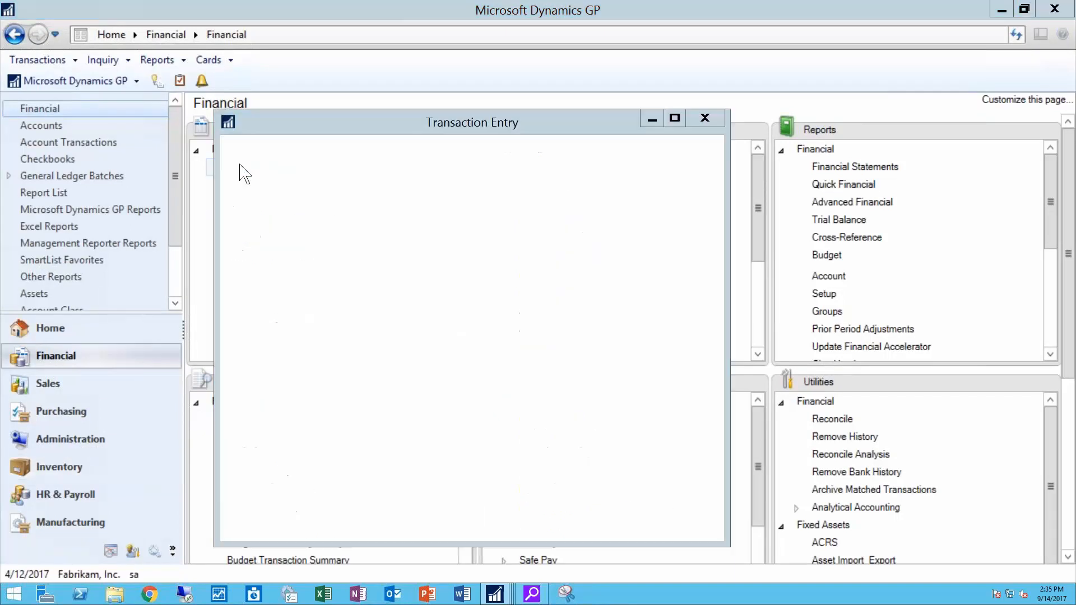
{"action": "left_click_drag", "start_coordinate": [443, 115], "coordinate": [515, 31]}
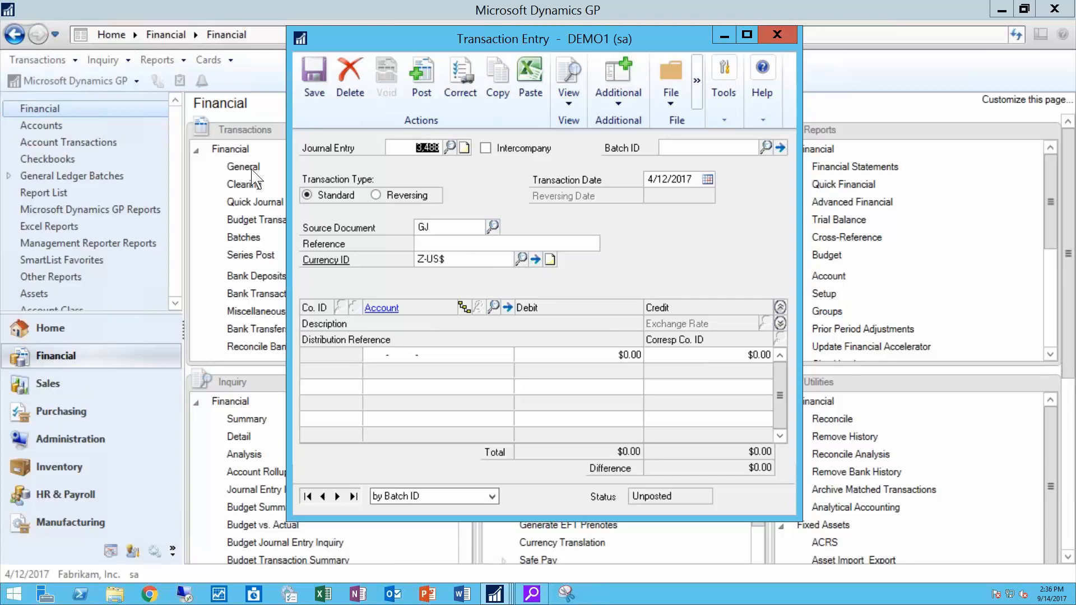
{"action": "mouse_move", "coordinate": [531, 593]}
{"action": "left_click", "coordinate": [458, 84]}
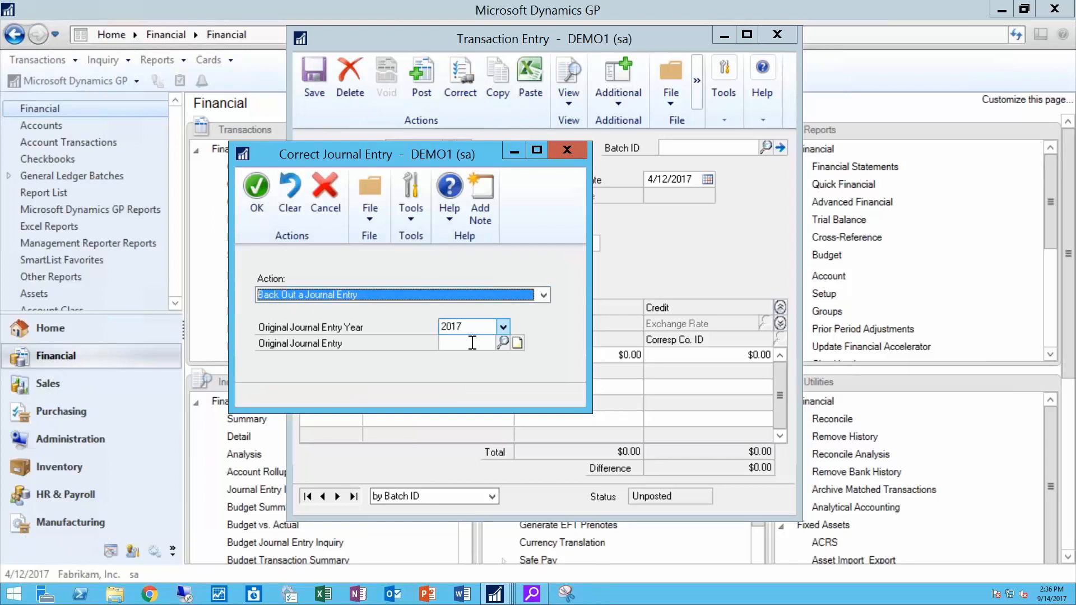
Create a Back Out a Journal Entry correction for original journal entry 3,476 from year 2017.
{"action": "left_click", "coordinate": [503, 326]}
{"action": "left_click", "coordinate": [482, 338]}
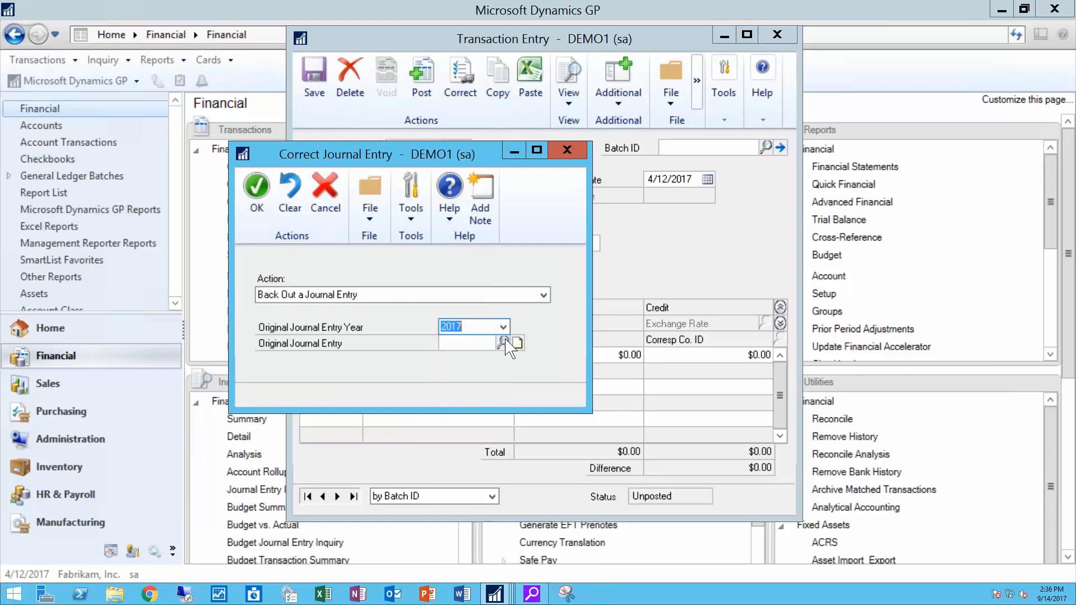
{"action": "left_click", "coordinate": [504, 341]}
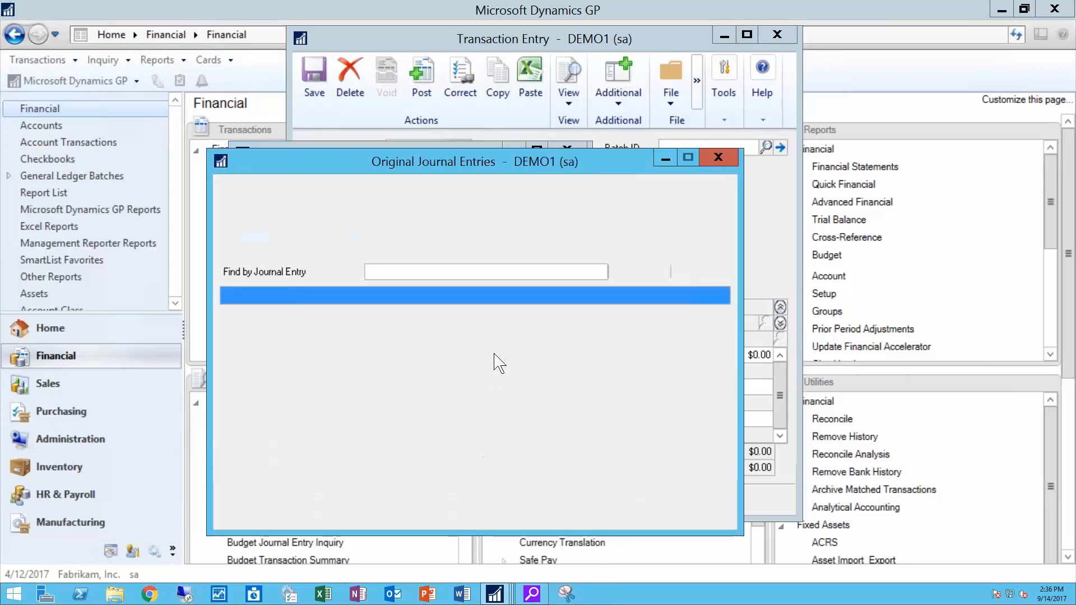
{"action": "left_click_drag", "start_coordinate": [723, 338], "coordinate": [724, 503]}
{"action": "left_click", "coordinate": [469, 487]}
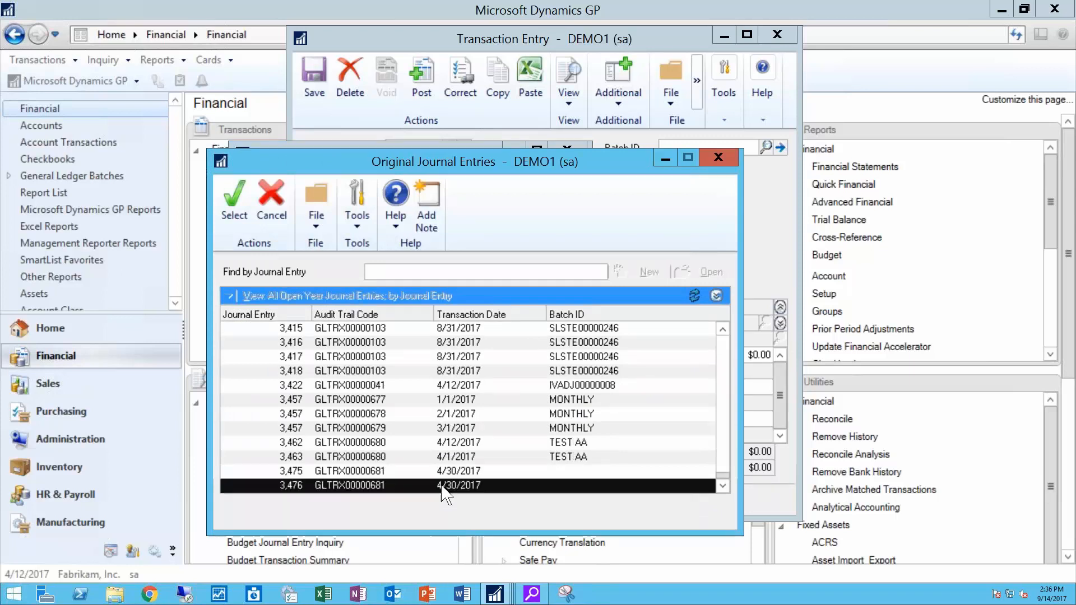
{"action": "double_click", "coordinate": [329, 487]}
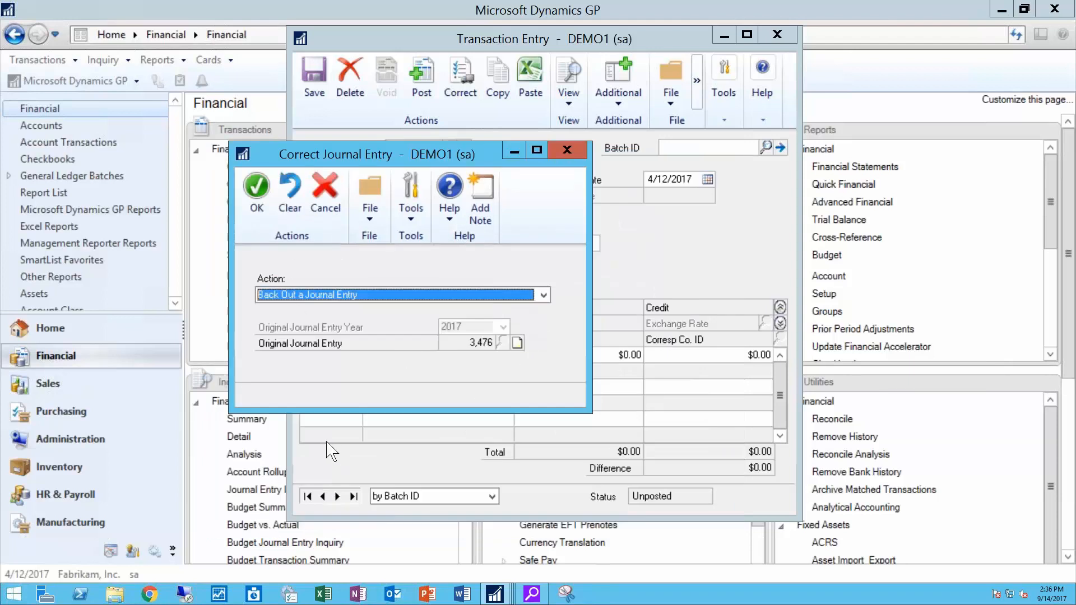
{"action": "left_click", "coordinate": [365, 297]}
{"action": "left_click", "coordinate": [257, 194]}
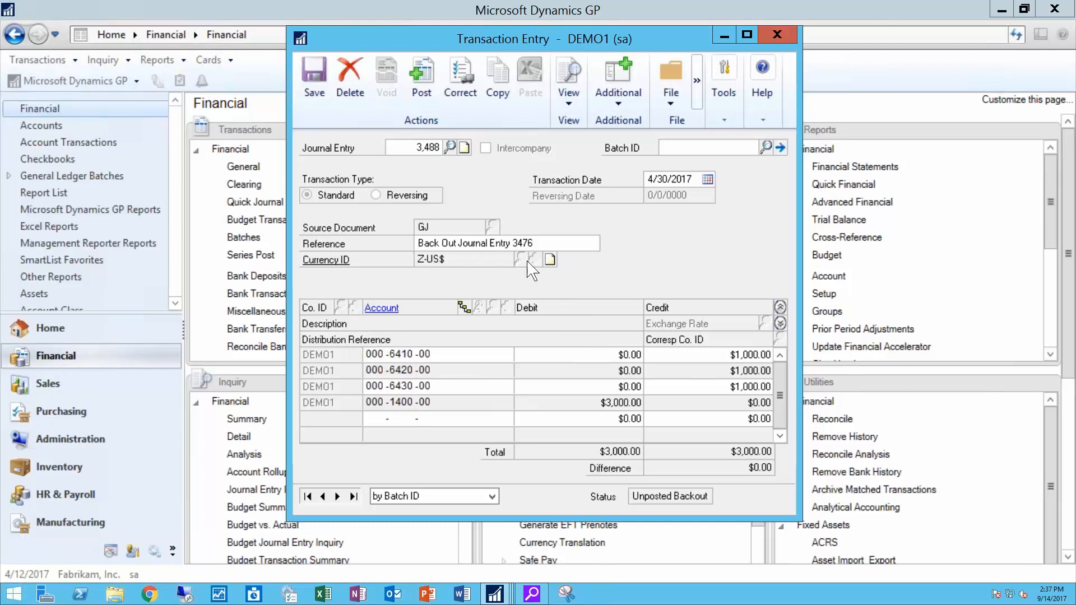
Post the backout of journal entry 3476, close the transaction entry, and cancel the posting journal printouts.
{"action": "left_click", "coordinate": [540, 244]}
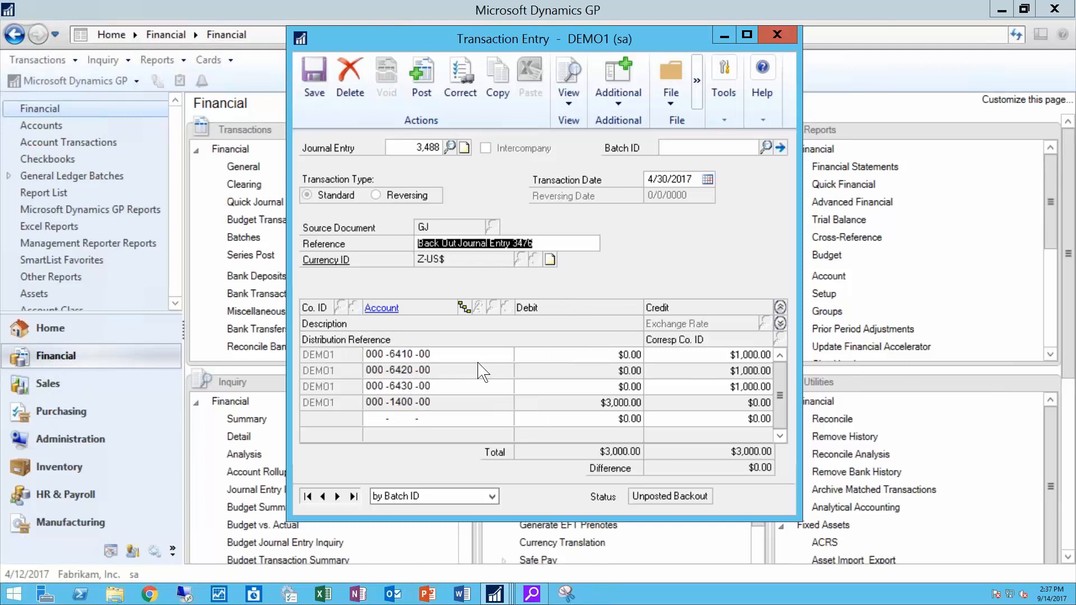
{"action": "left_click", "coordinate": [422, 77]}
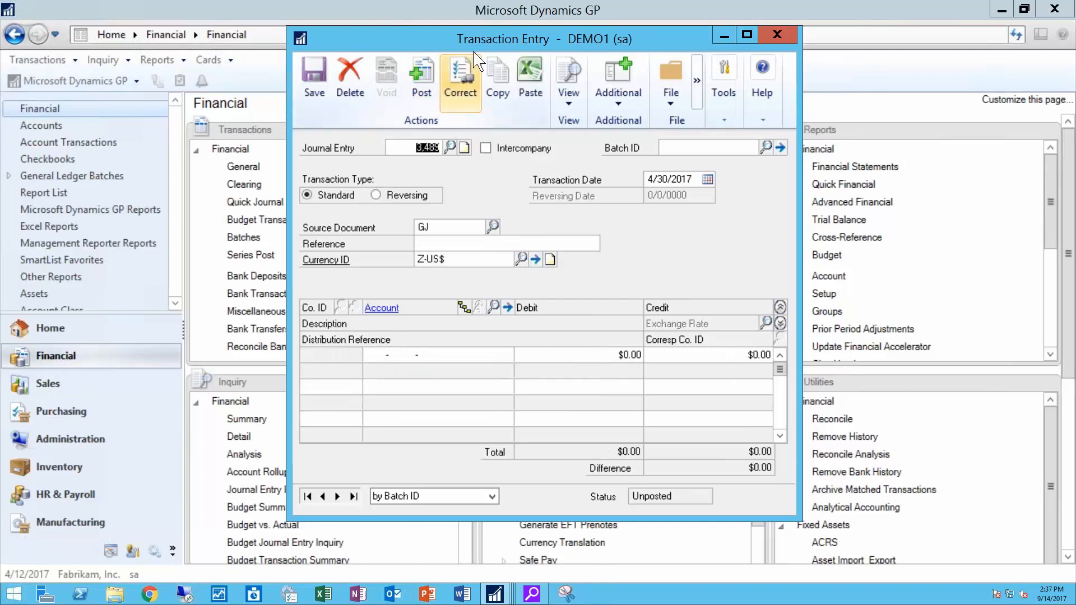
{"action": "left_click", "coordinate": [776, 35]}
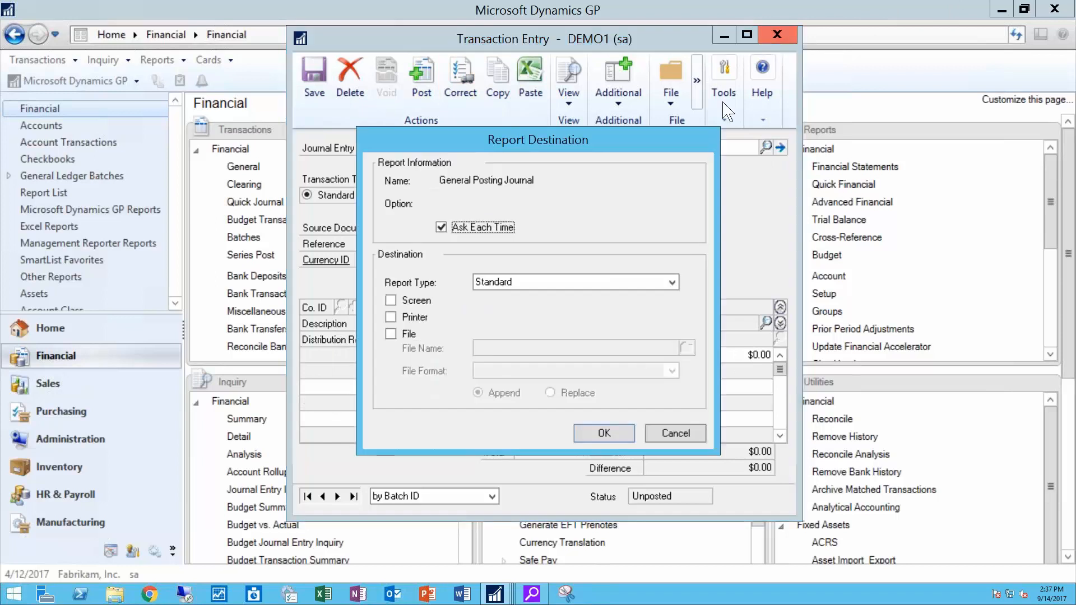
{"action": "left_click", "coordinate": [687, 440]}
{"action": "left_click", "coordinate": [688, 443]}
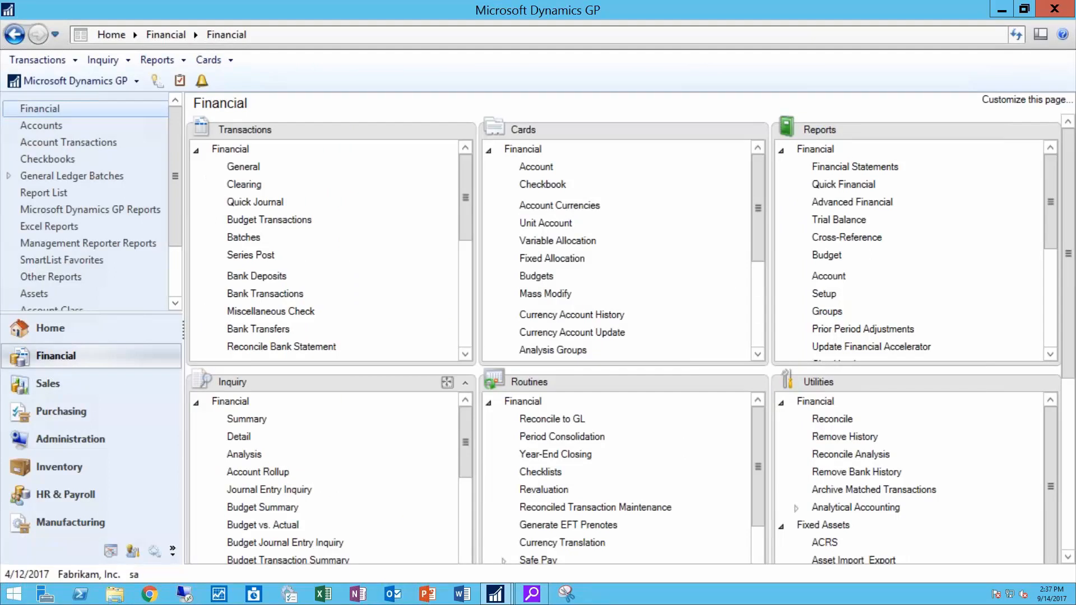
Look up journal entry 3,475 in Journal Entry Inquiry, examine its account distributions, and close the inquiry.
{"action": "left_click", "coordinate": [269, 490]}
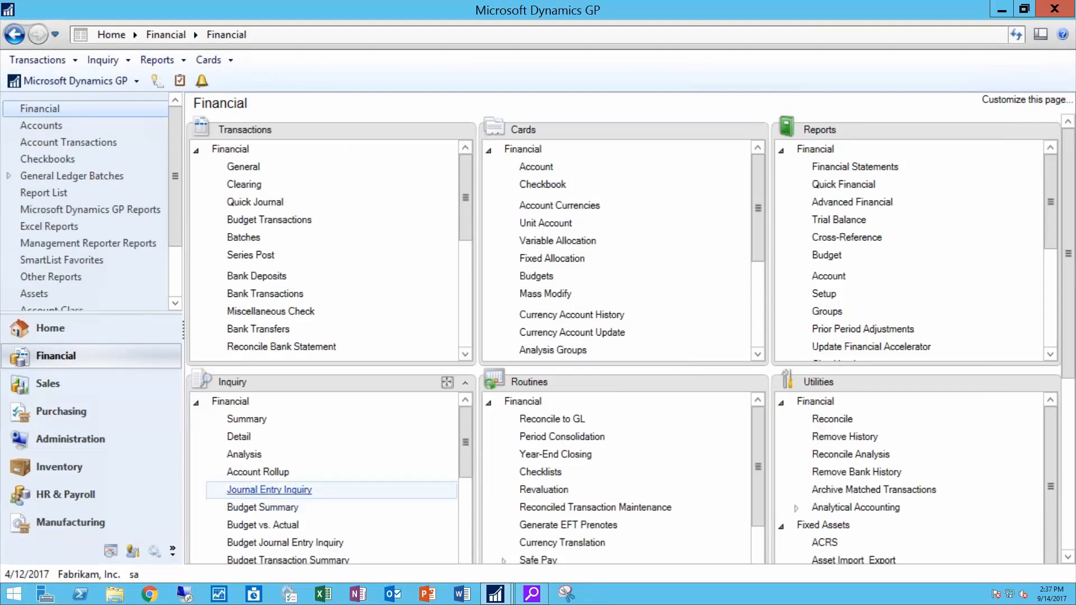
{"action": "left_click", "coordinate": [401, 276]}
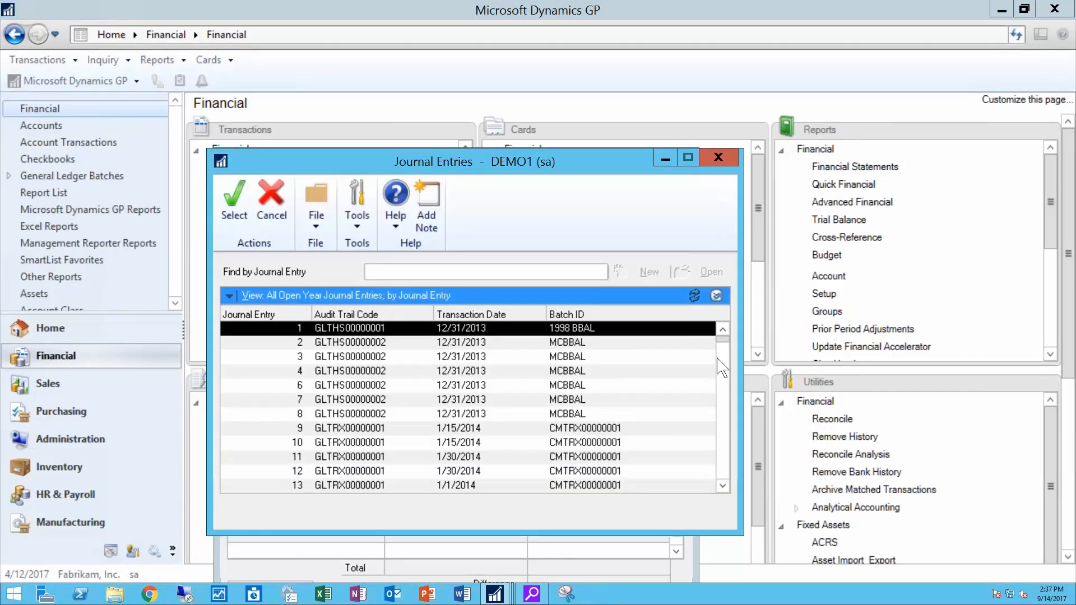
{"action": "left_click", "coordinate": [723, 349]}
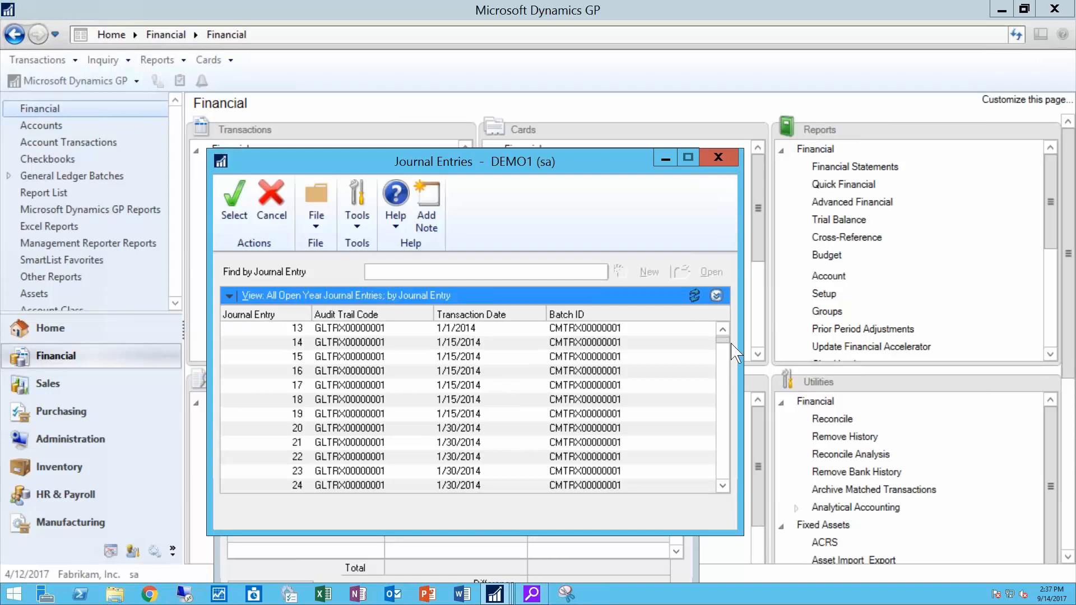
{"action": "left_click_drag", "start_coordinate": [723, 341], "coordinate": [714, 504]}
{"action": "left_click", "coordinate": [437, 470]}
{"action": "double_click", "coordinate": [435, 457]}
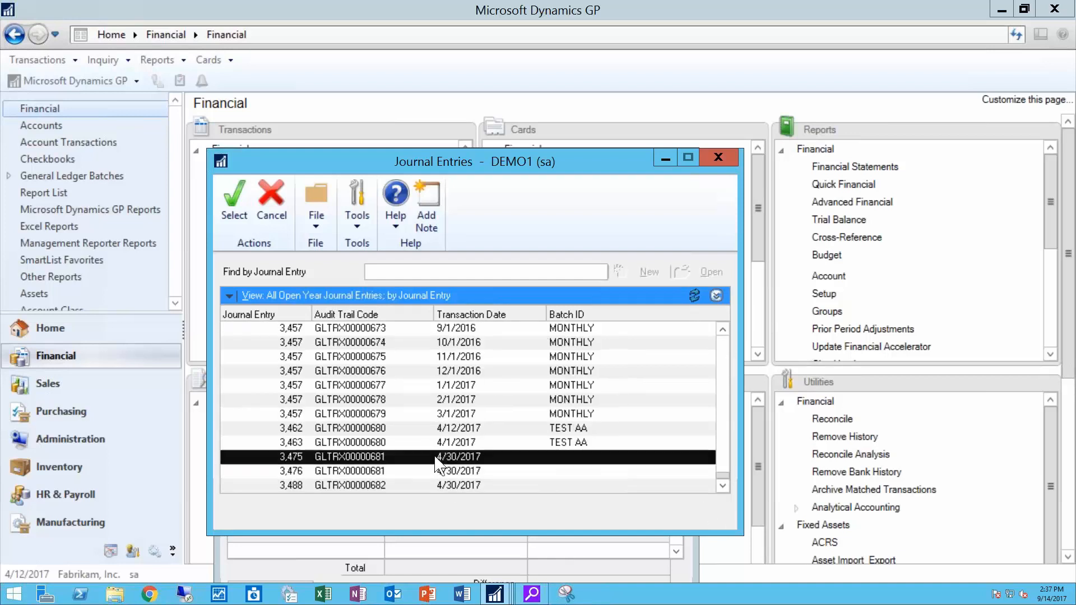
{"action": "left_click_drag", "start_coordinate": [524, 147], "coordinate": [548, 35]}
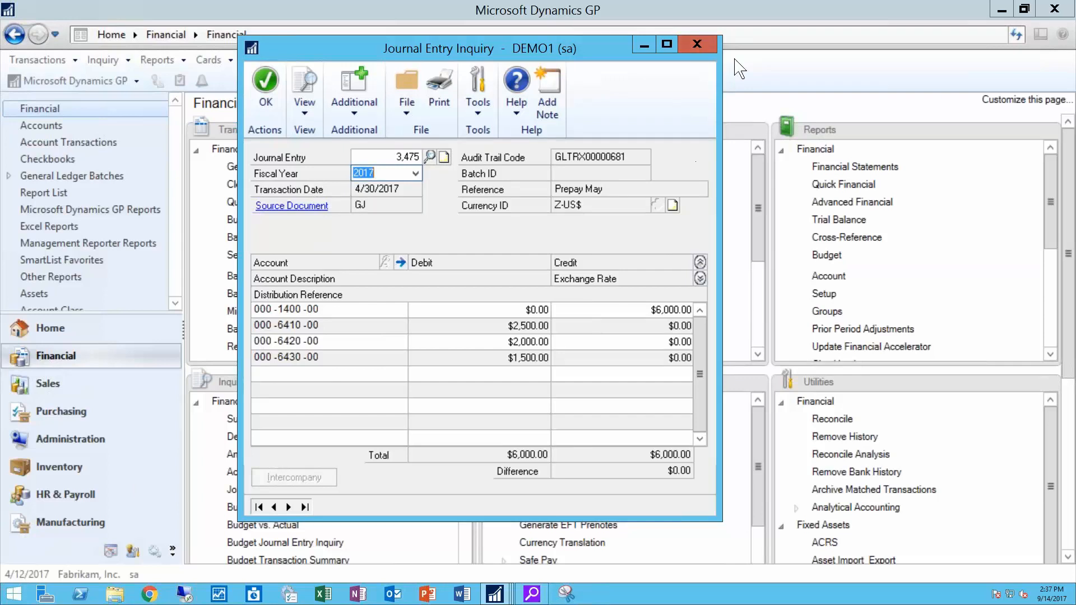
{"action": "left_click", "coordinate": [701, 49]}
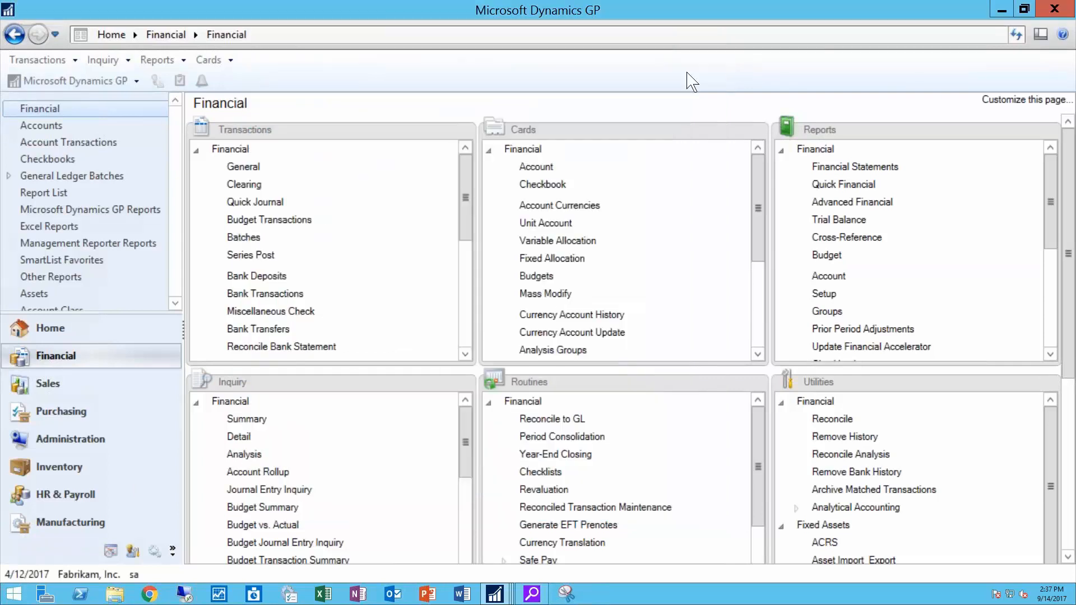
Open a new general ledger transaction entry and choose the Back Out a Journal Entry and Create a Correcting Entry correction.
{"action": "left_click", "coordinate": [244, 166]}
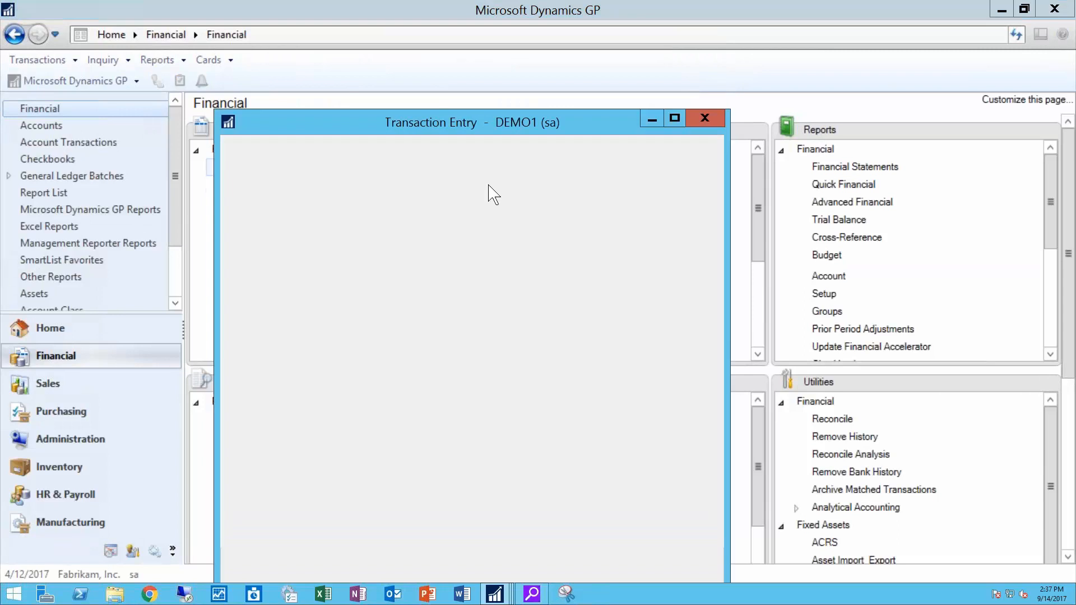
{"action": "left_click_drag", "start_coordinate": [405, 133], "coordinate": [410, 81]}
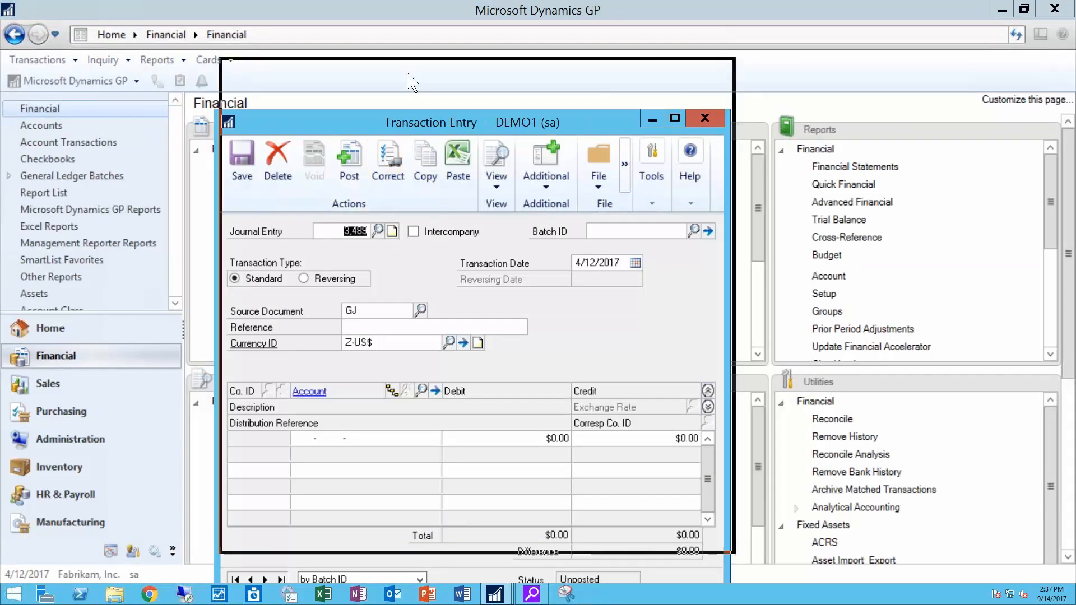
{"action": "left_click", "coordinate": [392, 109]}
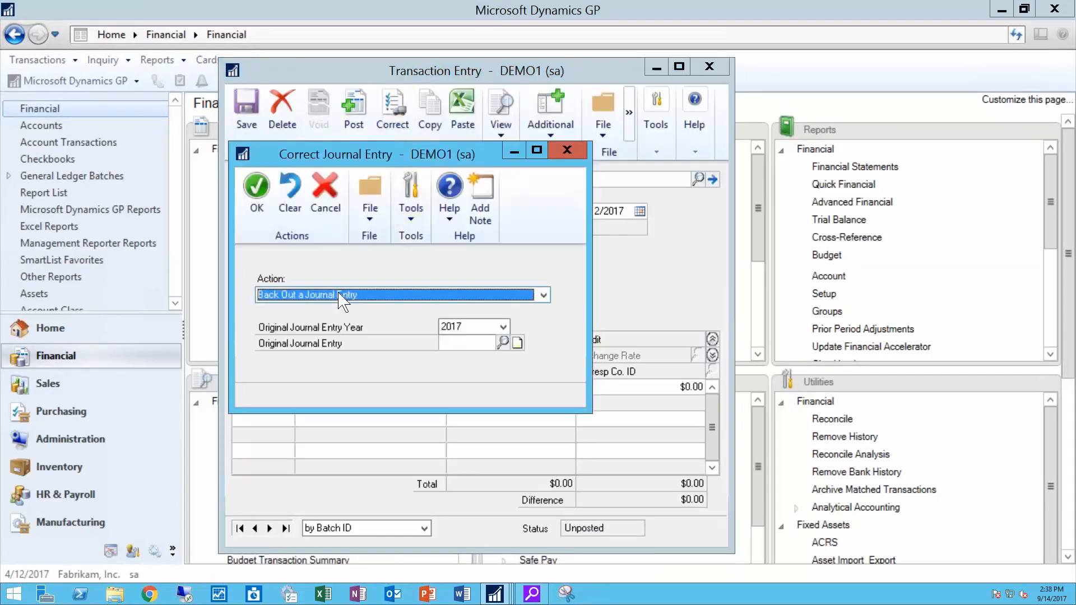
{"action": "left_click", "coordinate": [350, 297]}
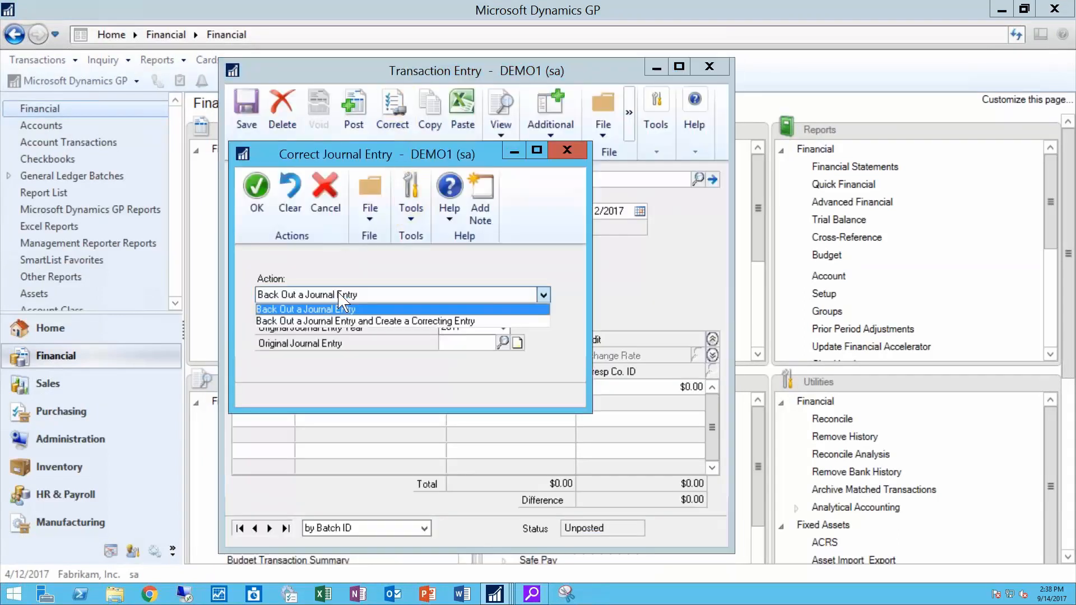
{"action": "left_click", "coordinate": [321, 322]}
Select original journal entry 3,475 for the correction and post its backout entry.
{"action": "left_click", "coordinate": [504, 342]}
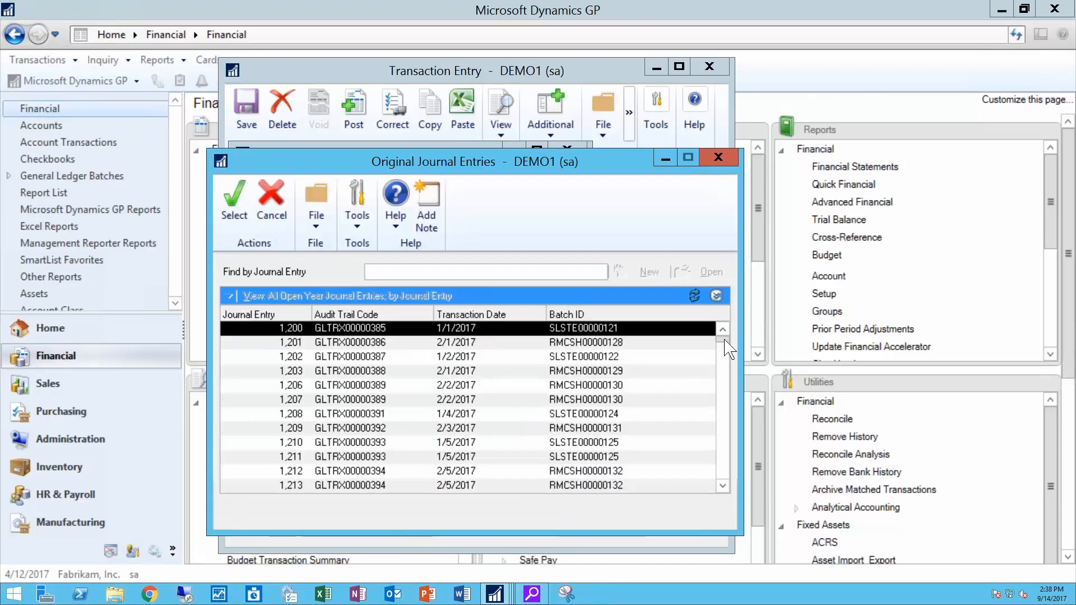
{"action": "left_click_drag", "start_coordinate": [722, 340], "coordinate": [716, 483]}
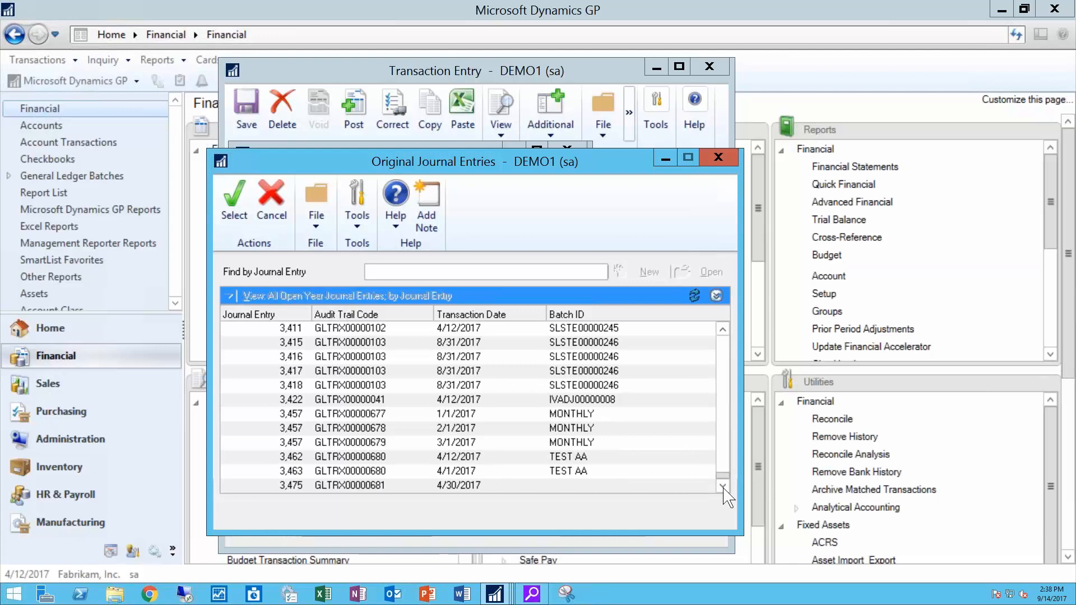
{"action": "double_click", "coordinate": [436, 486]}
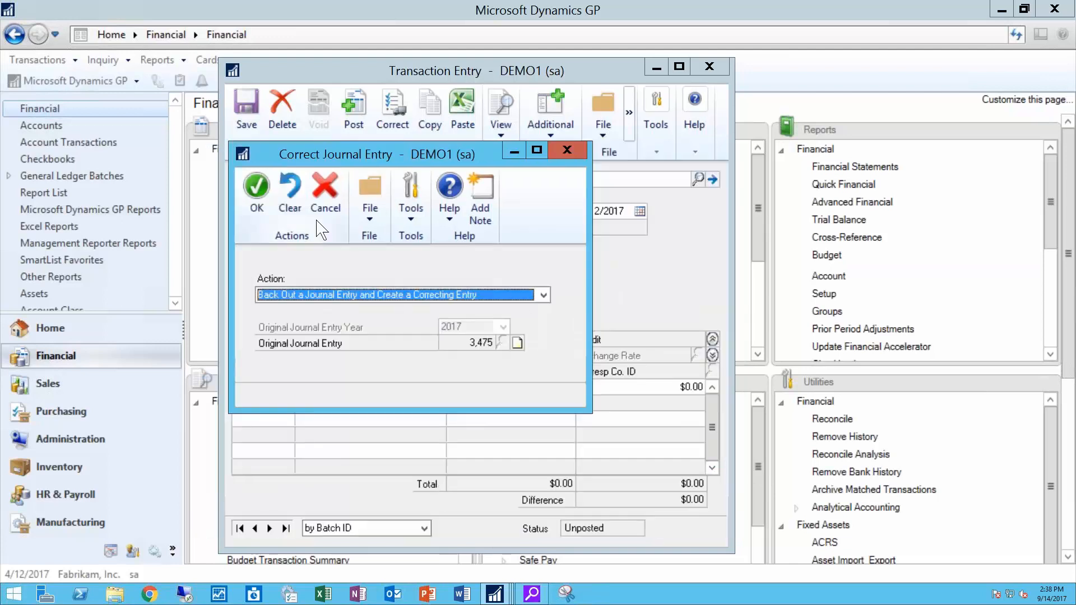
{"action": "left_click", "coordinate": [253, 208]}
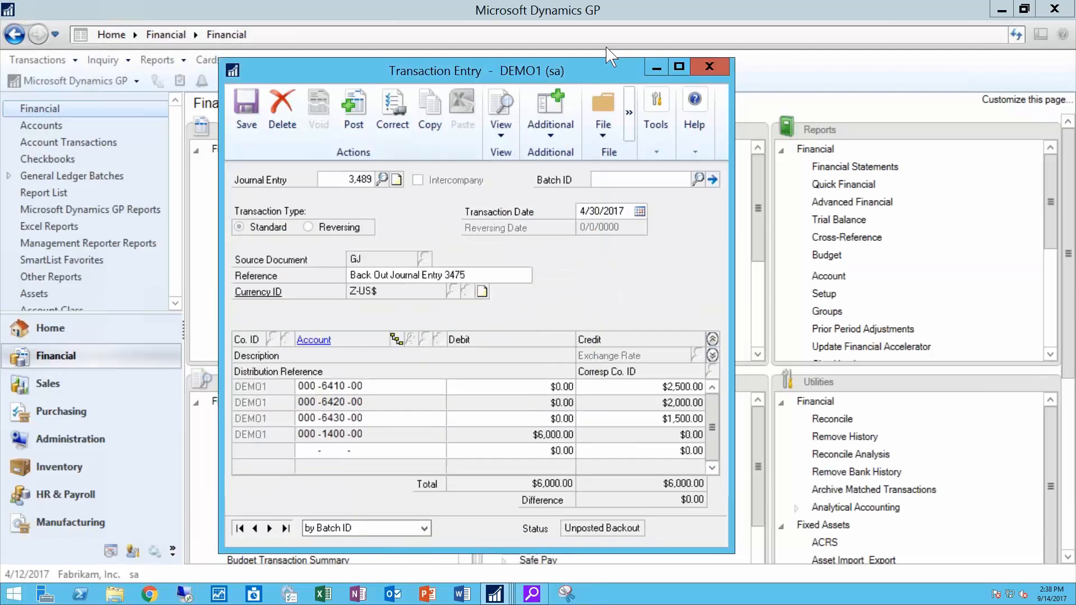
{"action": "left_click_drag", "start_coordinate": [583, 68], "coordinate": [658, 42]}
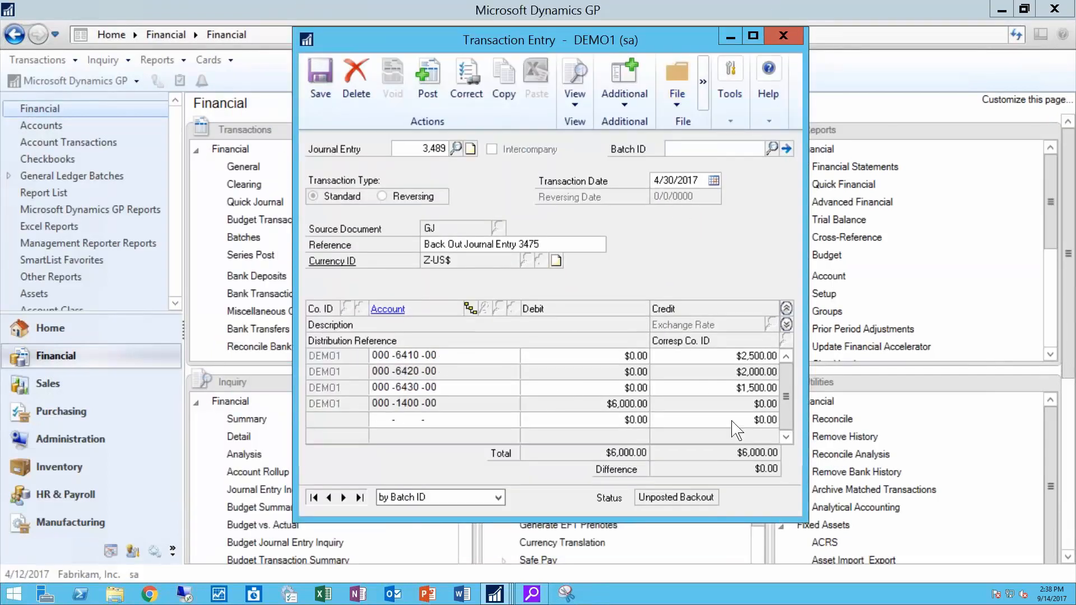
{"action": "left_click", "coordinate": [427, 88]}
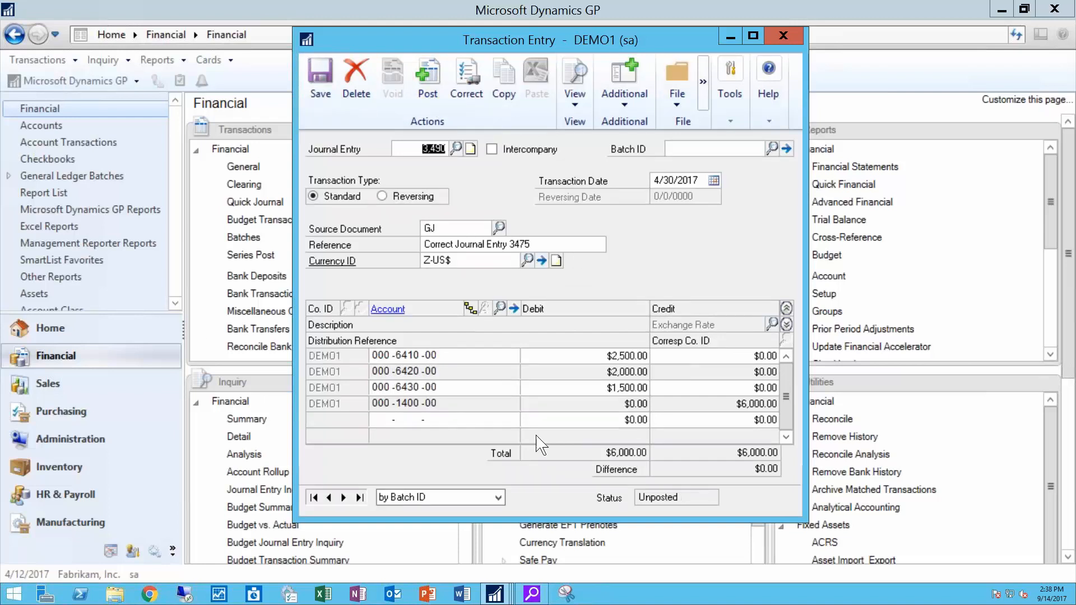
Set the correcting entry's transaction date to 5/30/2017, post it, and close the transaction entry.
{"action": "left_click", "coordinate": [701, 180]}
{"action": "type", "text": "5/3"}
{"action": "type", "text": "0/2017"}
{"action": "key", "text": "Tab"}
{"action": "left_click", "coordinate": [425, 87]}
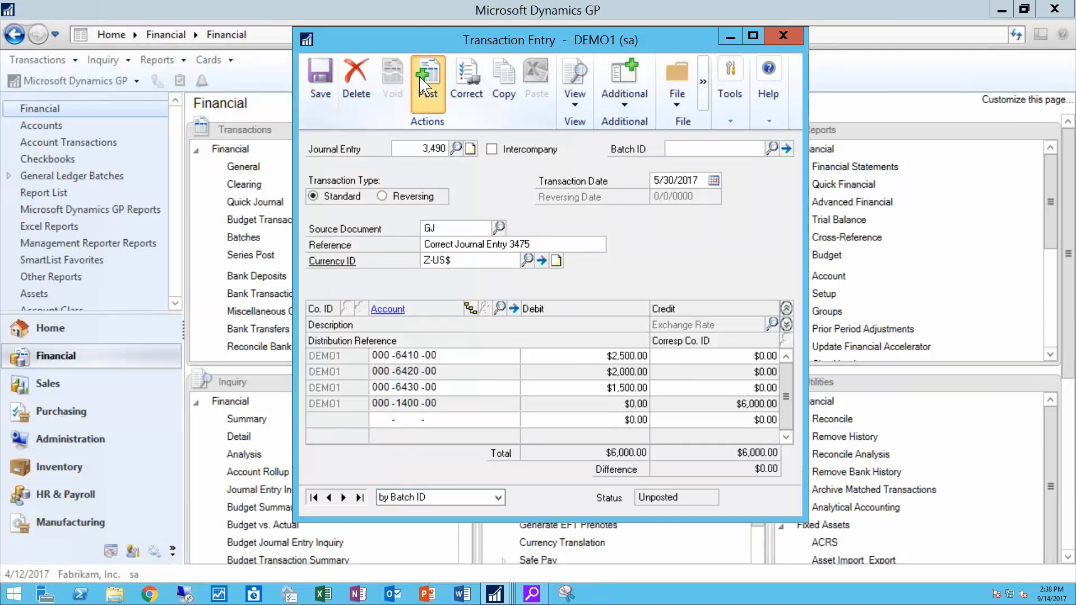
{"action": "left_click", "coordinate": [791, 37]}
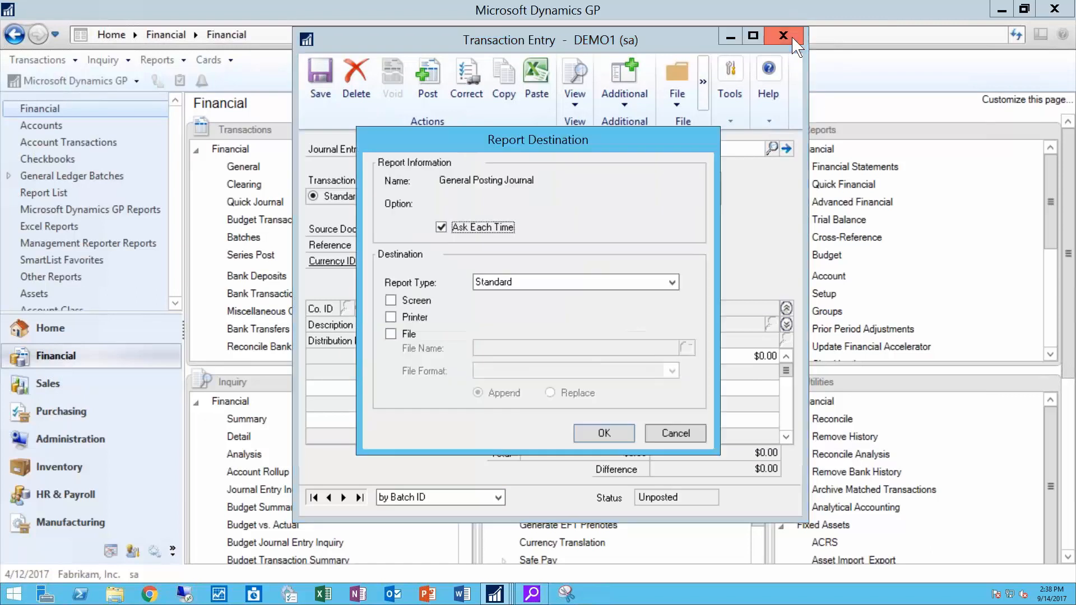